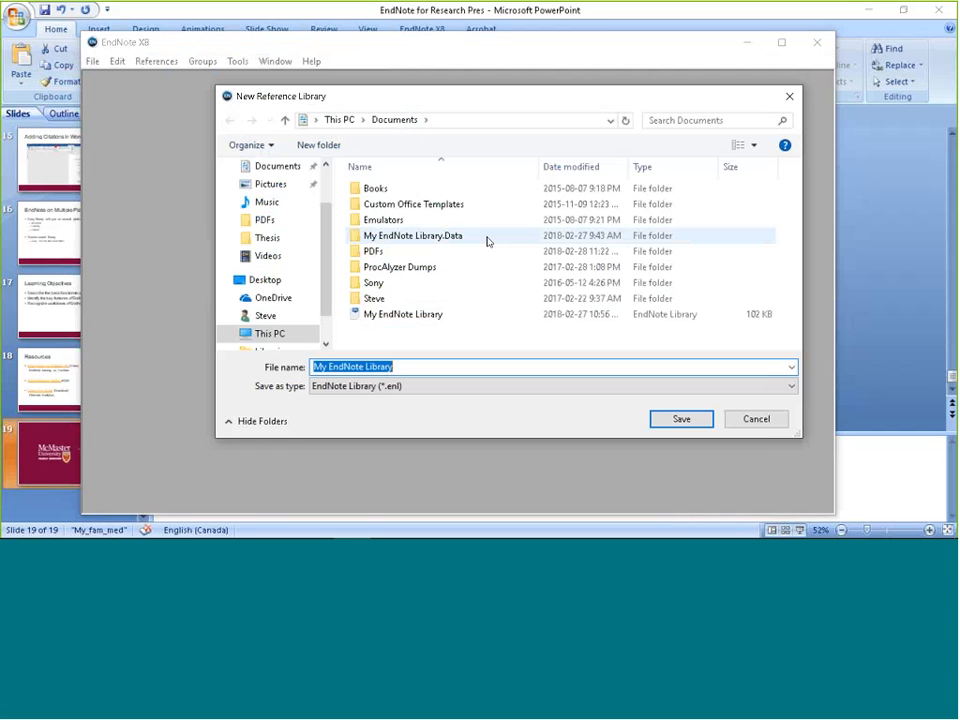
Create a new EndNote library named Workshop and maximize its library window
click(756, 419)
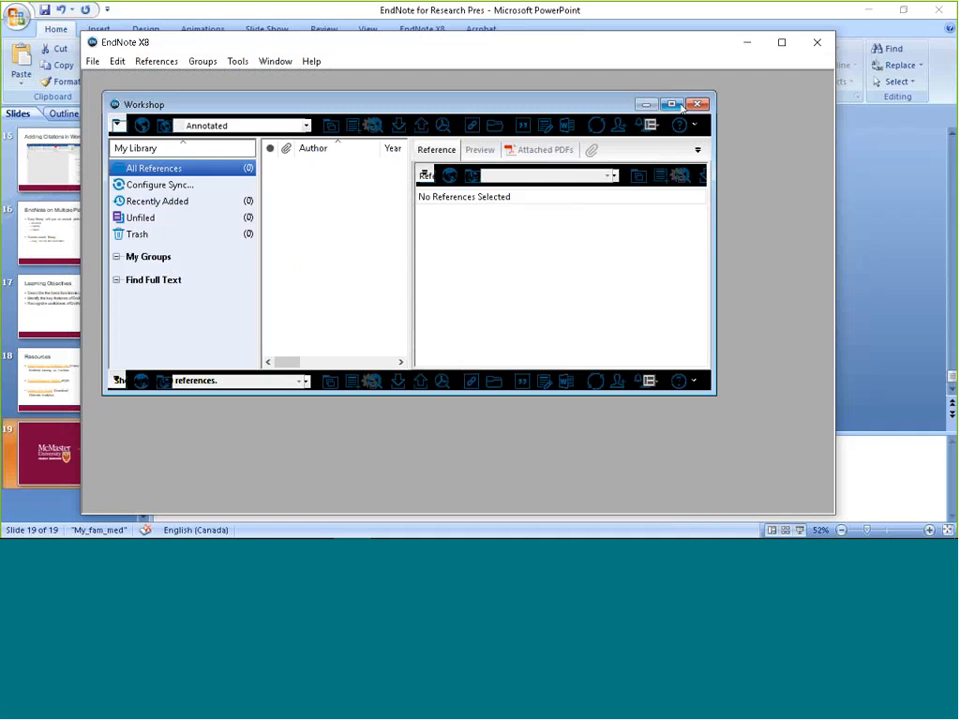
click(672, 104)
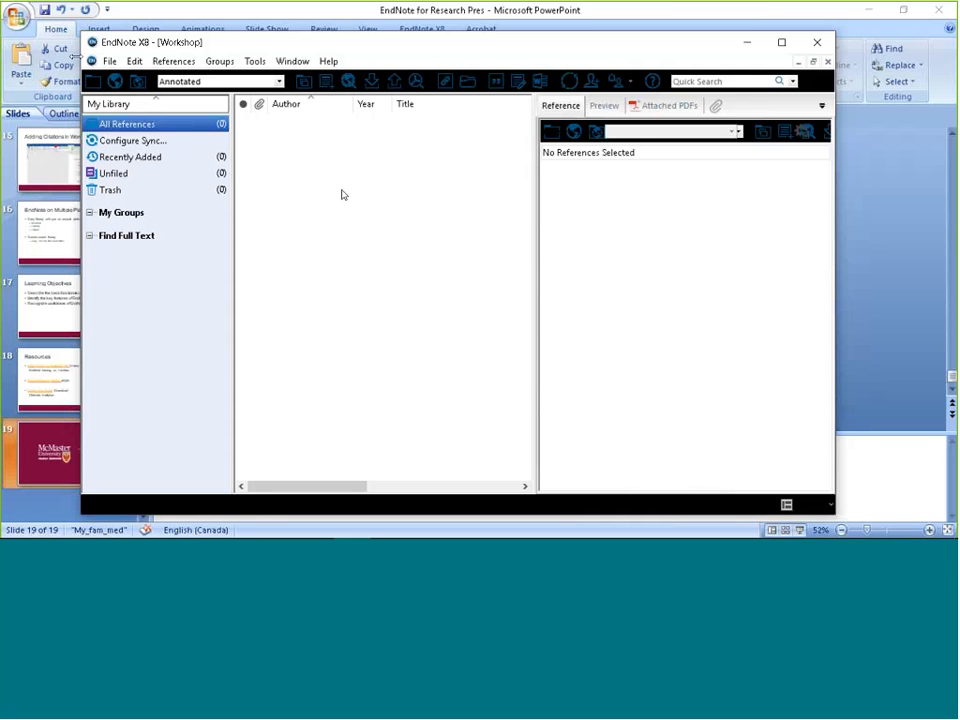
Start a folder import into the Workshop library and choose the PDFs folder inside Documents as the source
click(110, 62)
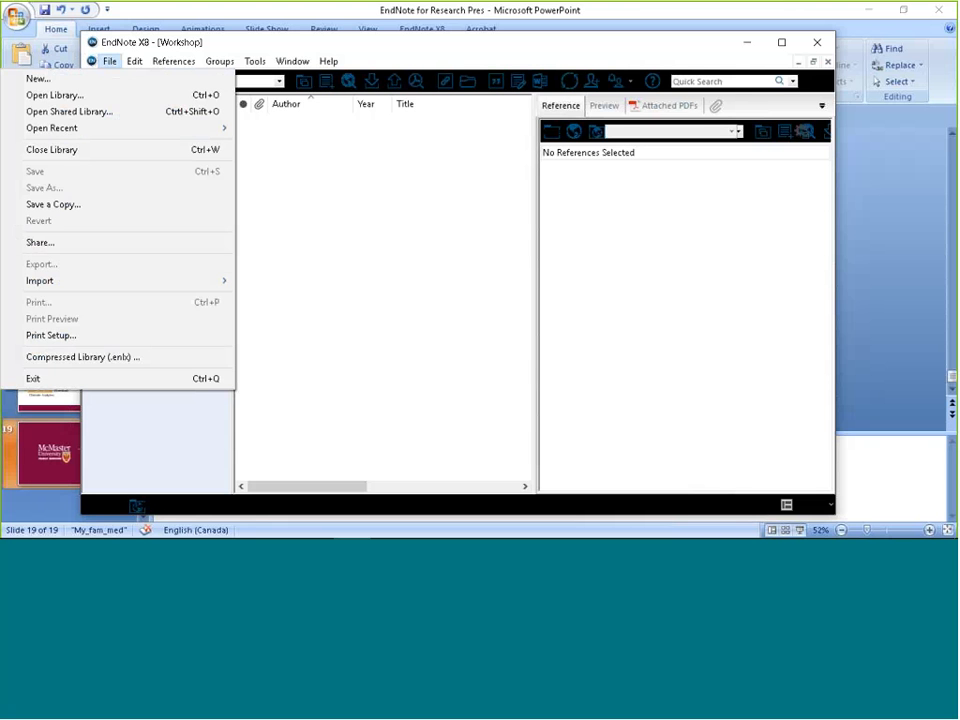
mouse_move(164, 282)
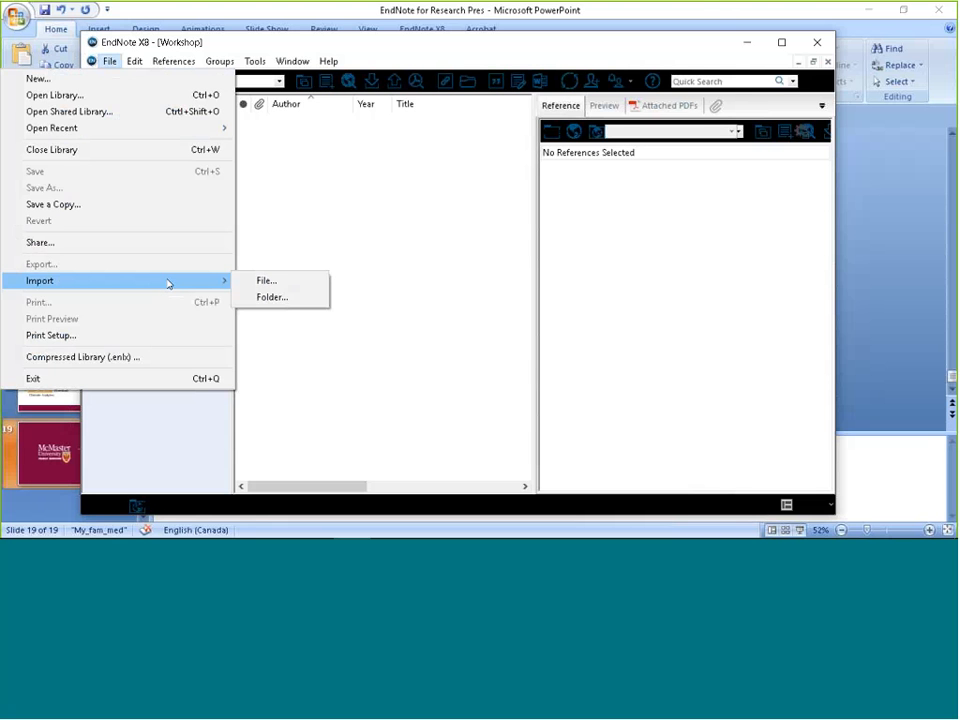
click(279, 304)
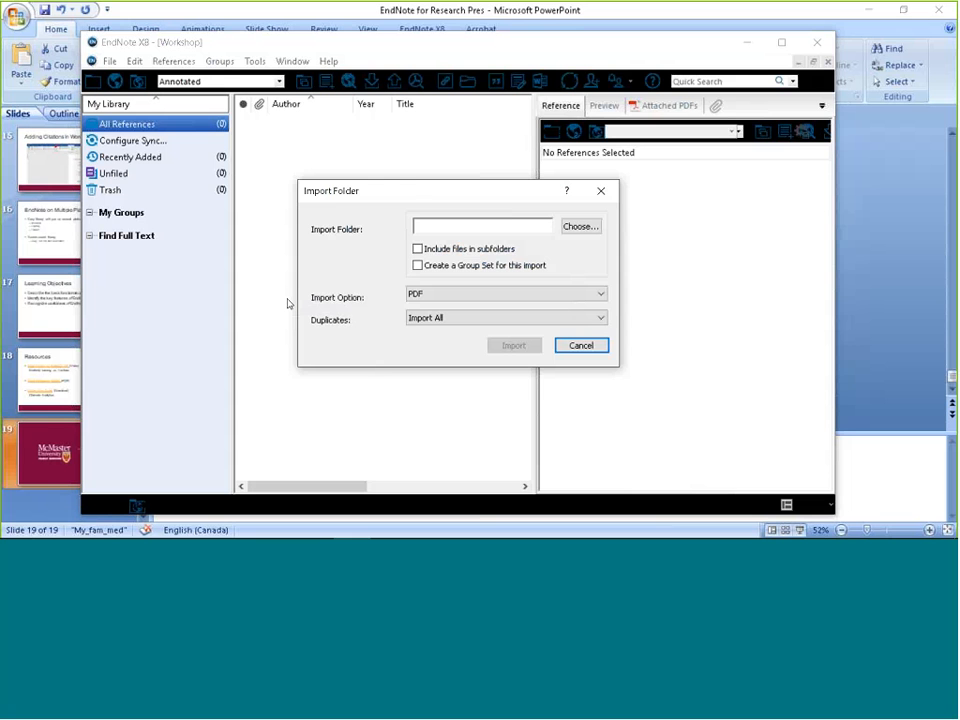
click(590, 229)
drag(560, 248, 560, 277)
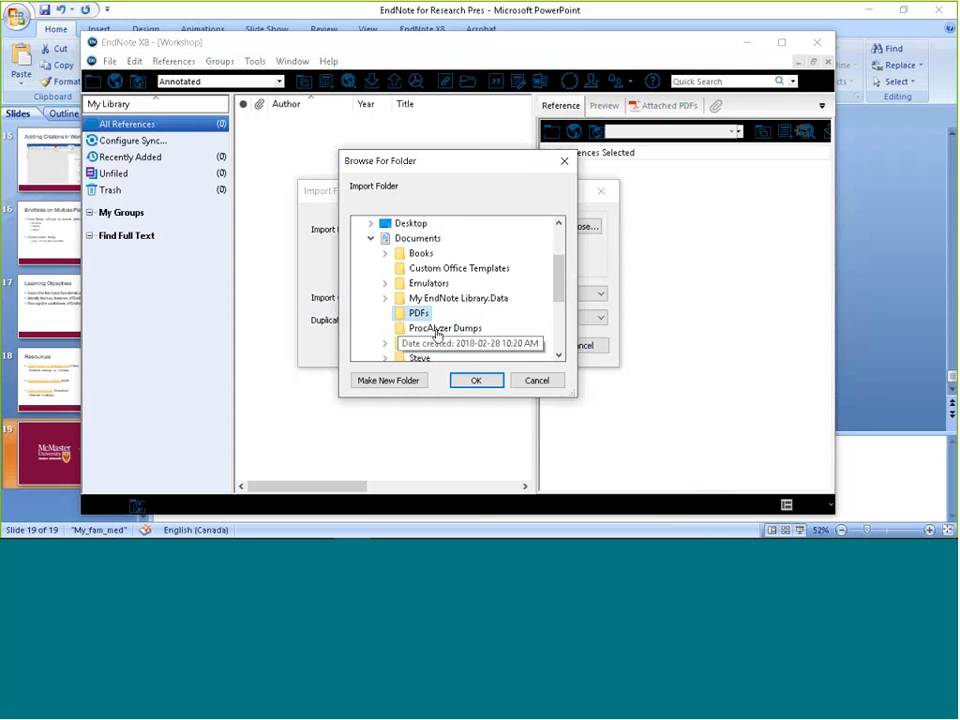
click(477, 382)
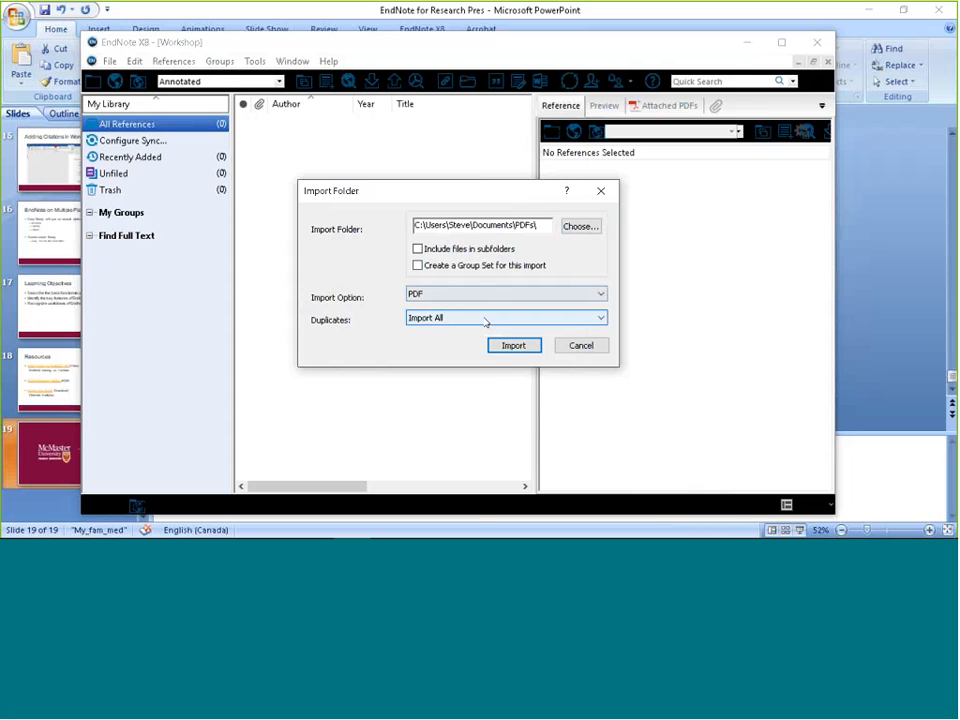
Keep the duplicates handling on Import All and import the folder with the PDF import option
click(486, 320)
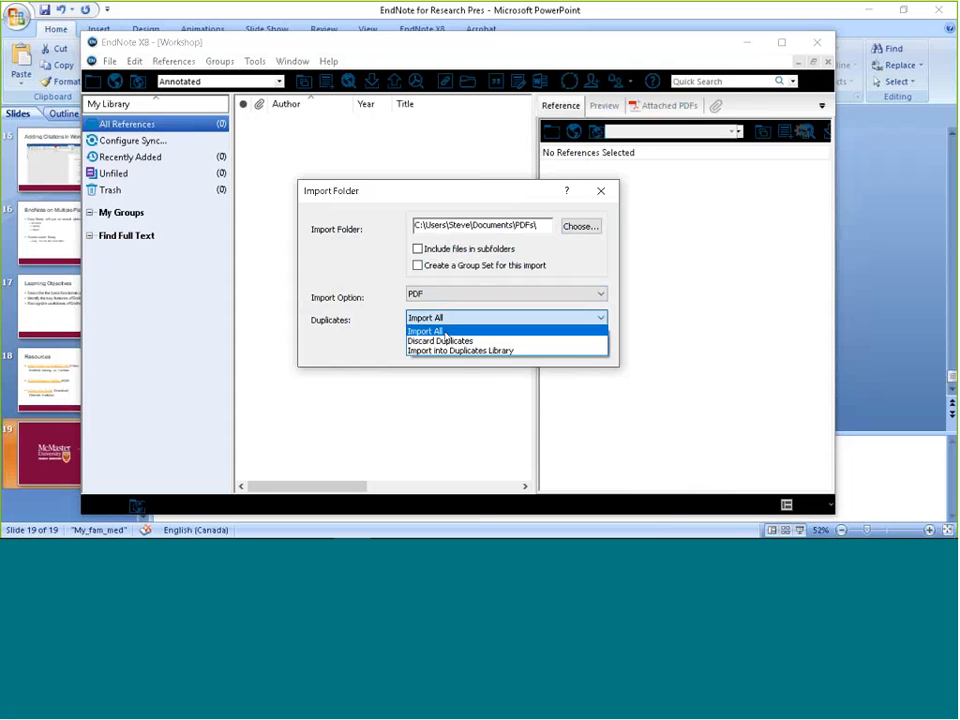
click(446, 333)
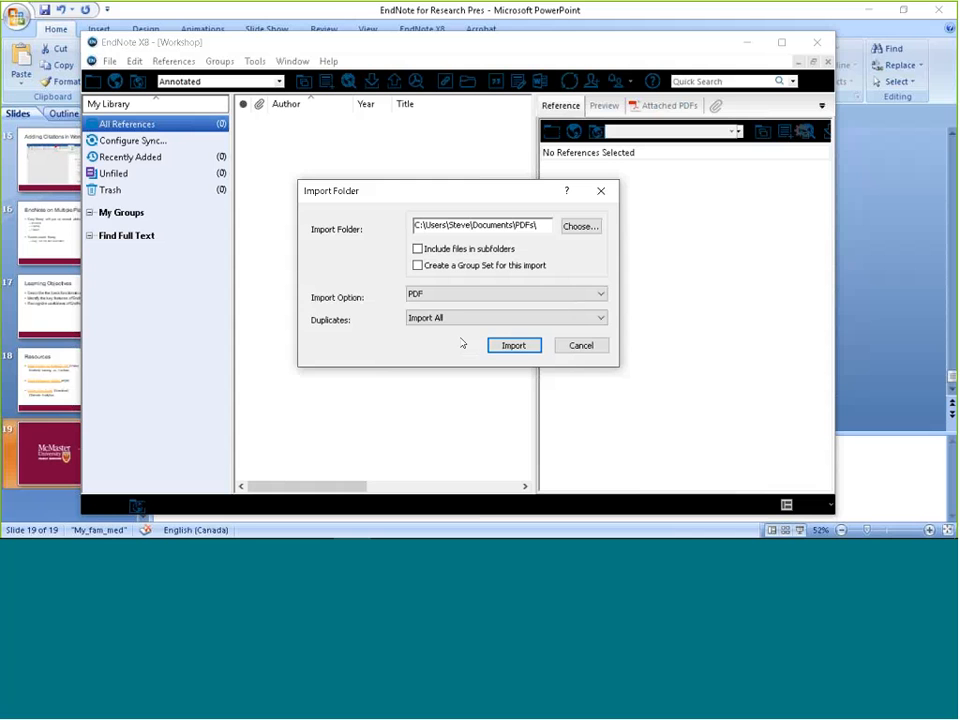
click(513, 345)
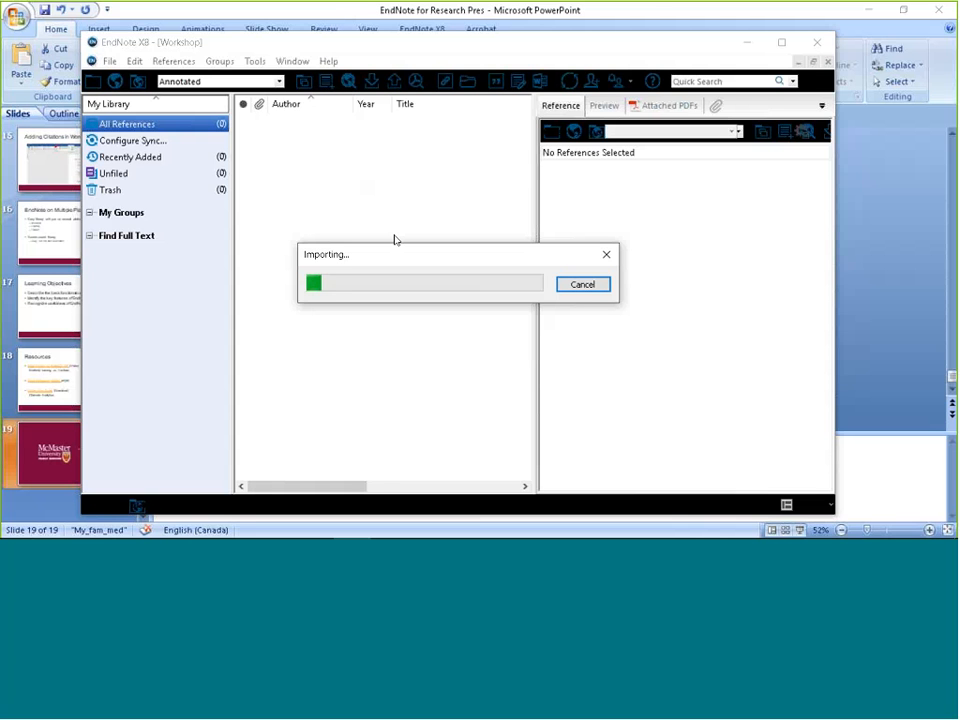
Widen the reference list and view the details of the lipid droplets reference and the two references without authors
mouse_move(132, 525)
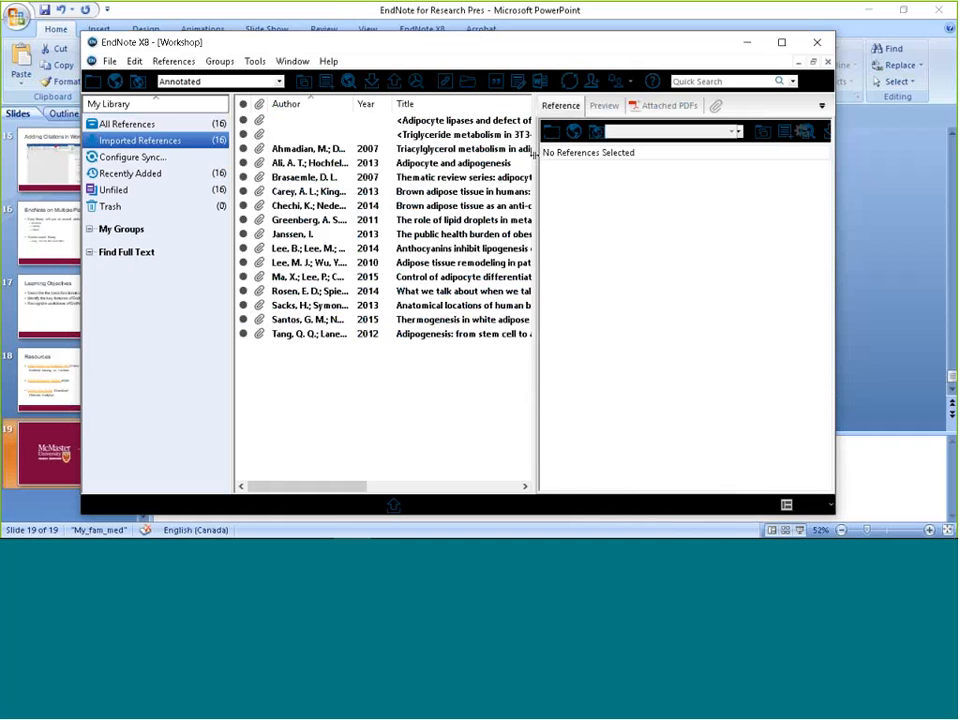
drag(534, 155, 619, 166)
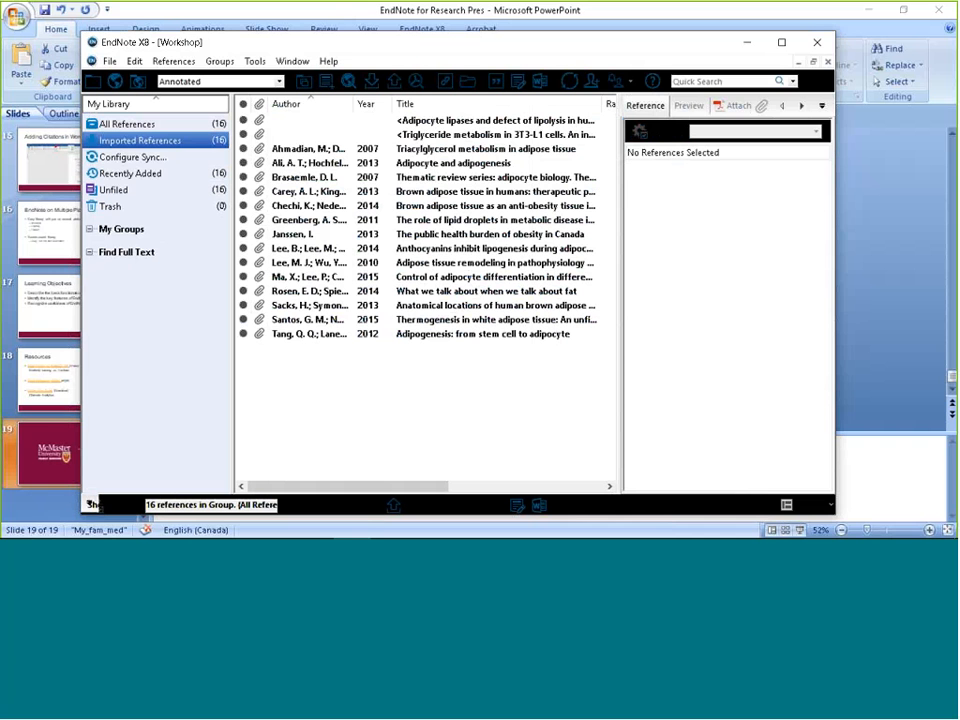
click(504, 221)
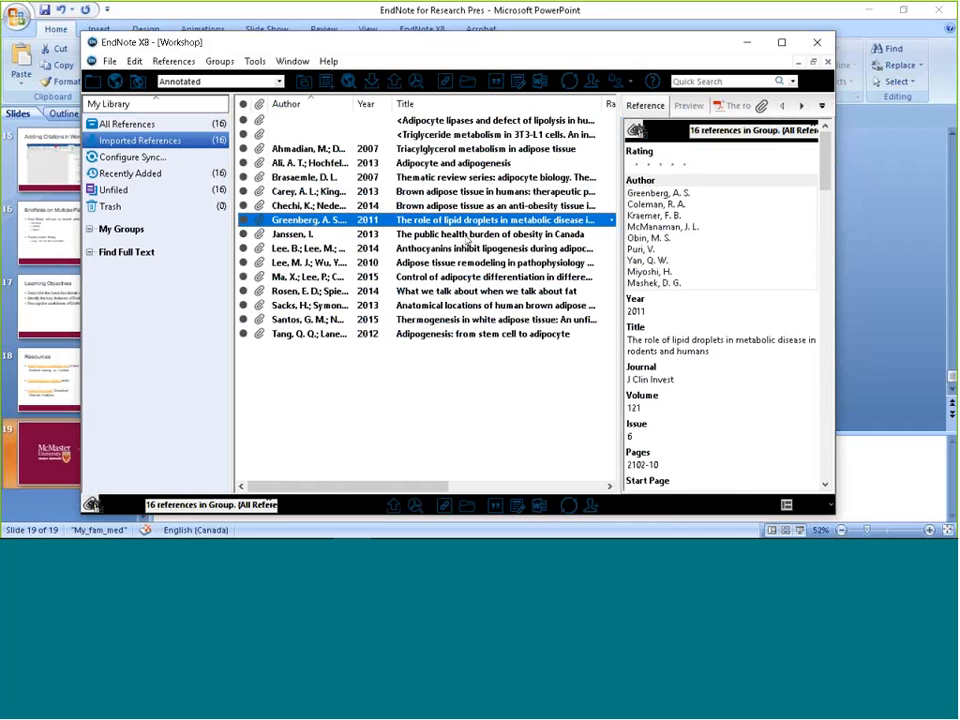
click(466, 238)
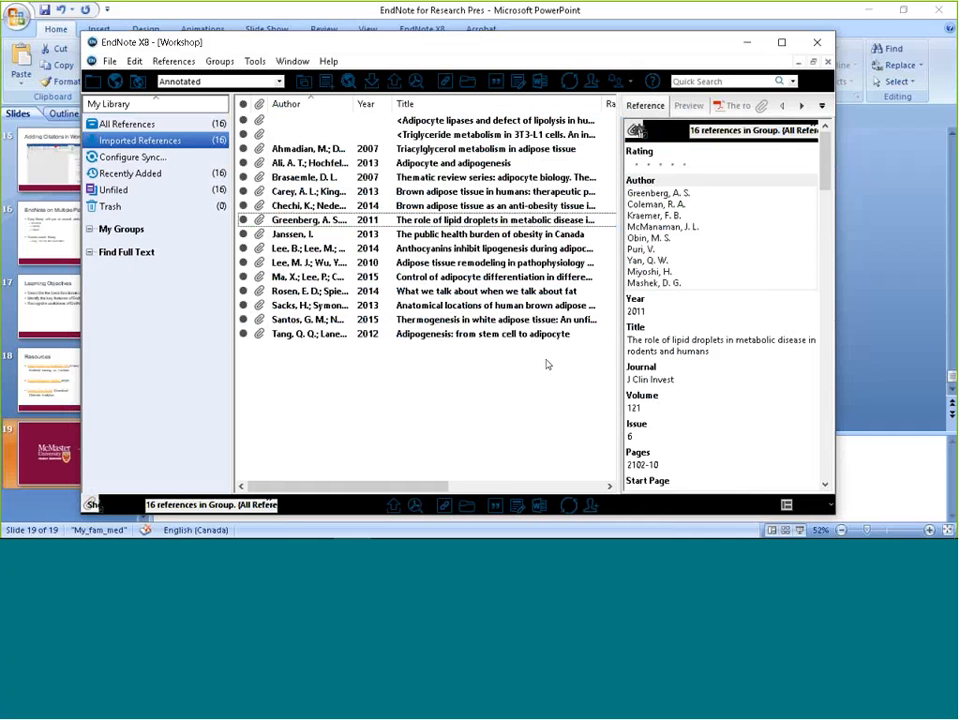
click(498, 133)
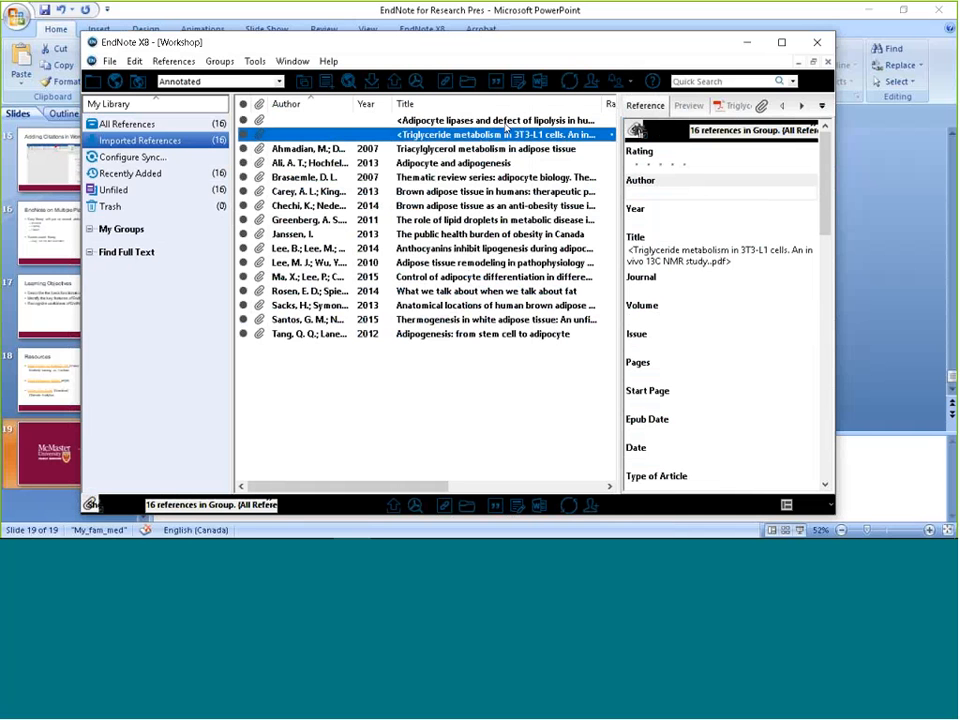
click(505, 121)
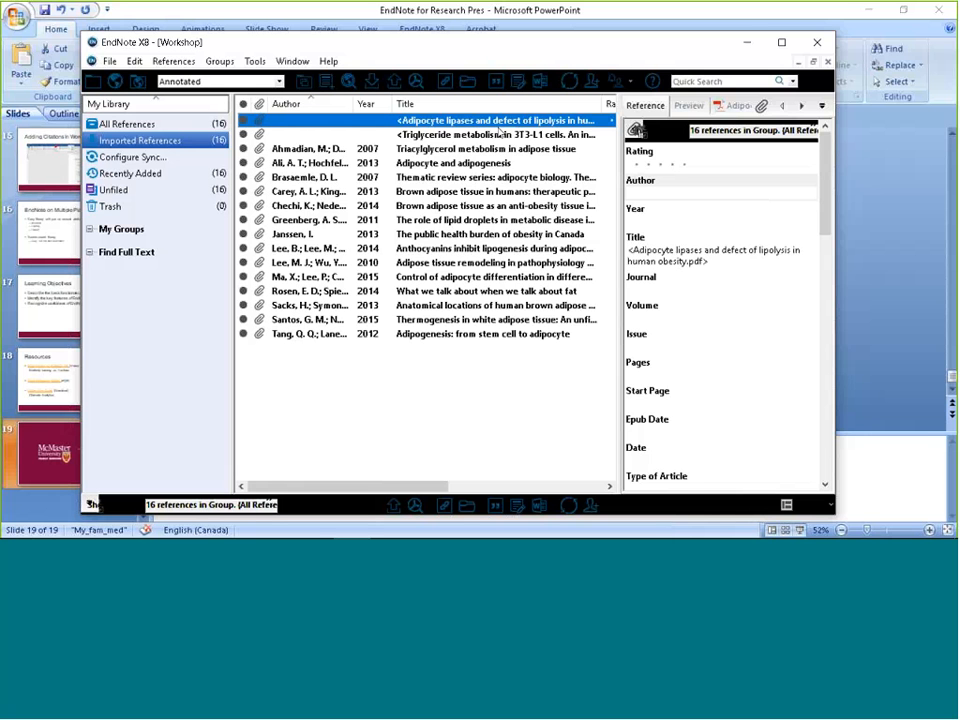
click(471, 191)
right_click(471, 191)
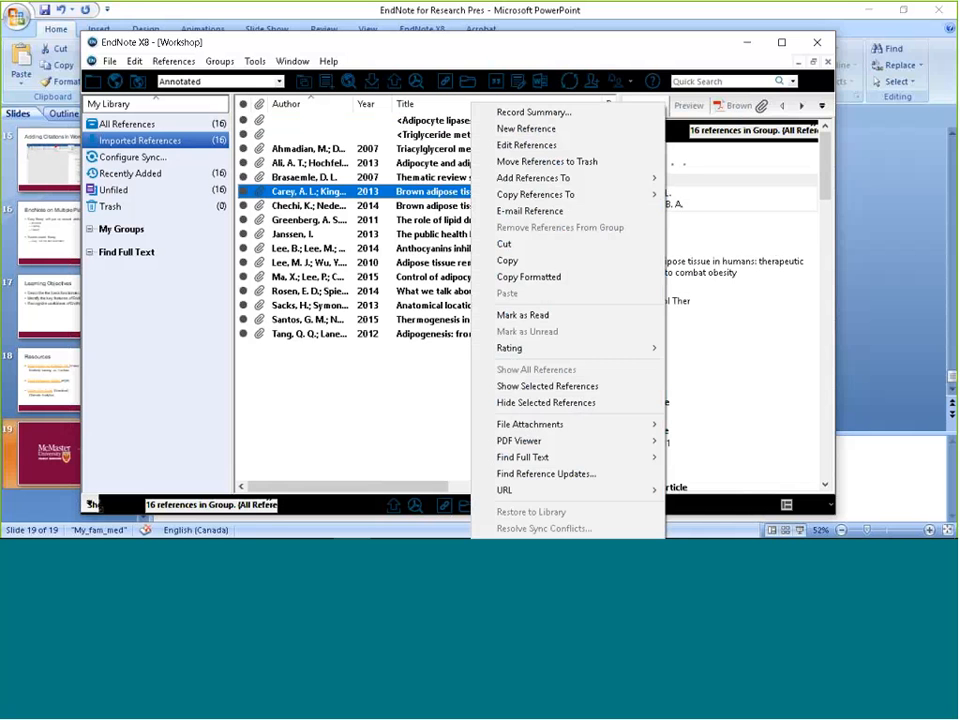
click(484, 377)
drag(522, 434, 416, 358)
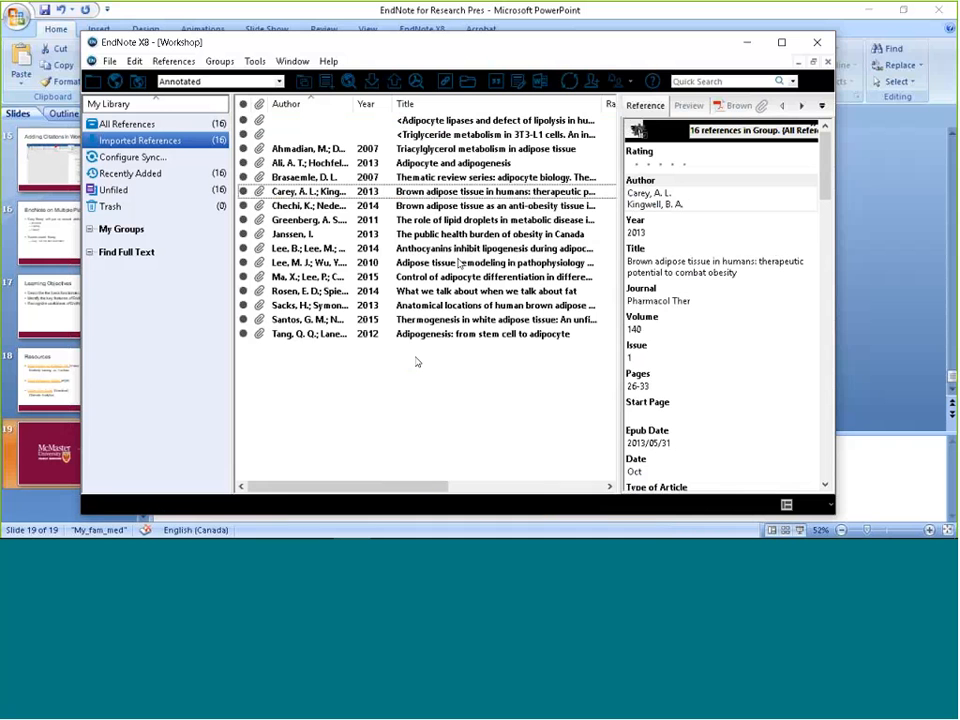
right_click(459, 264)
key(Escape)
click(441, 264)
double_click(441, 264)
right_click(441, 264)
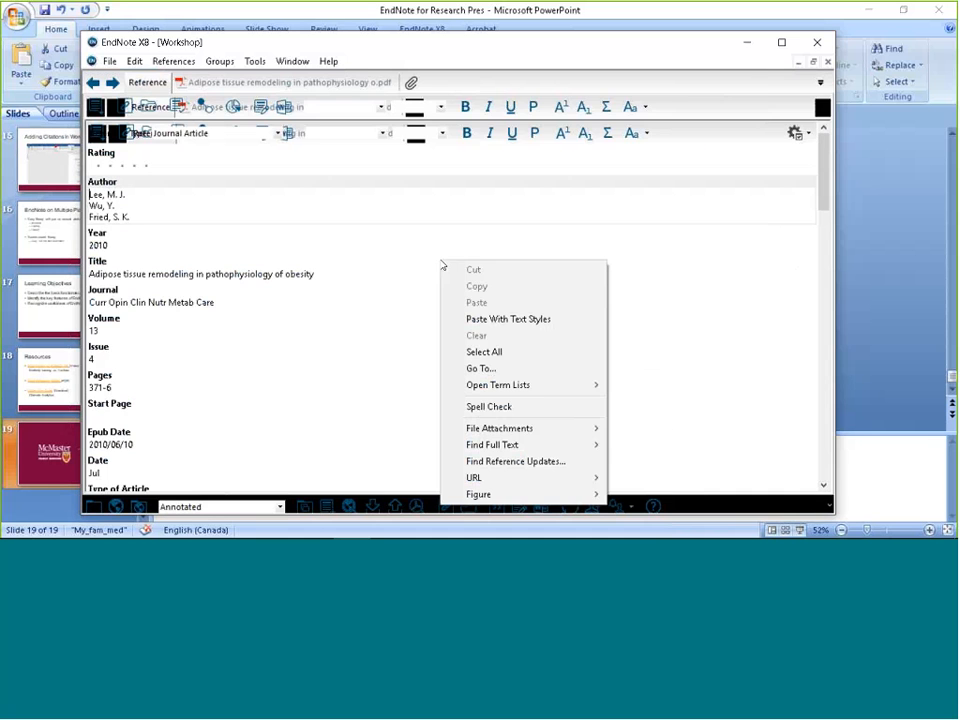
click(757, 89)
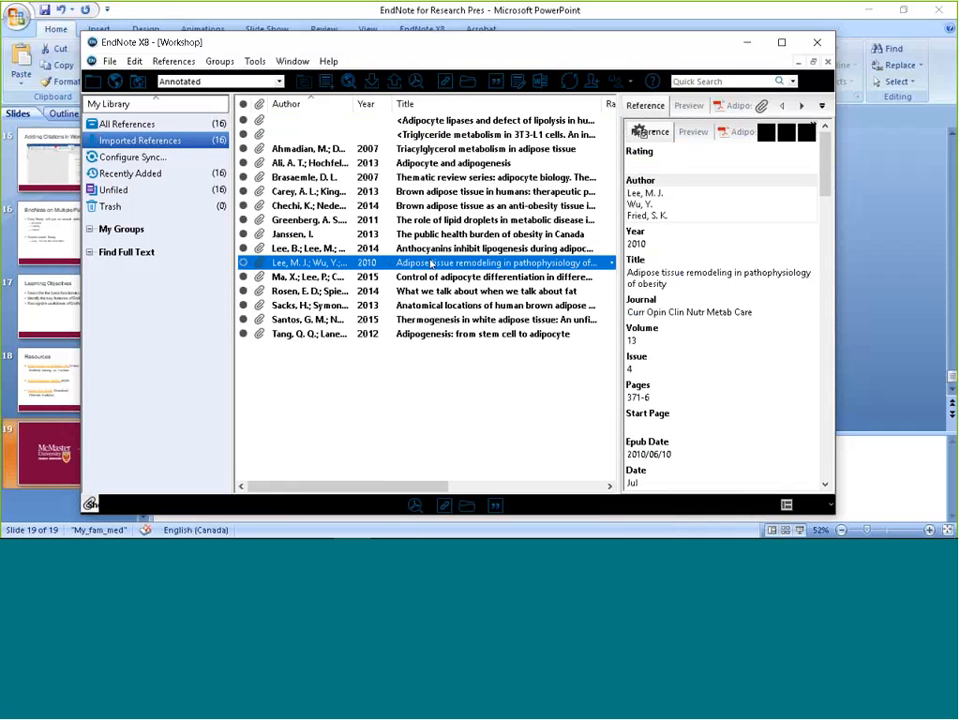
Check online for reference updates to "Adipose tissue remodeling in pathophysiology of obesity" and dismiss the message
right_click(430, 264)
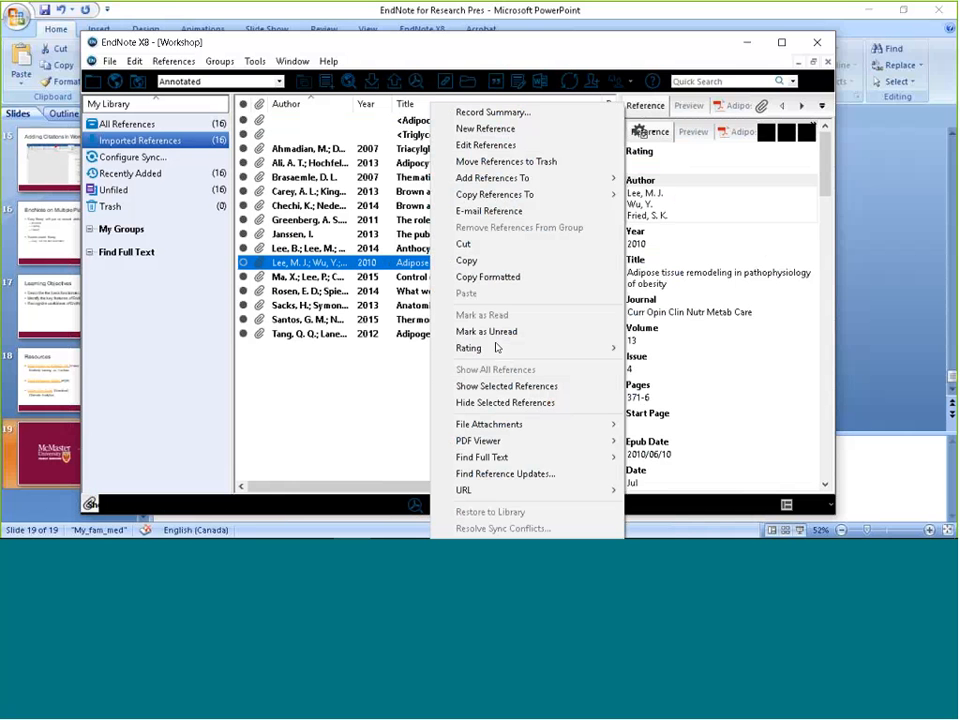
click(537, 474)
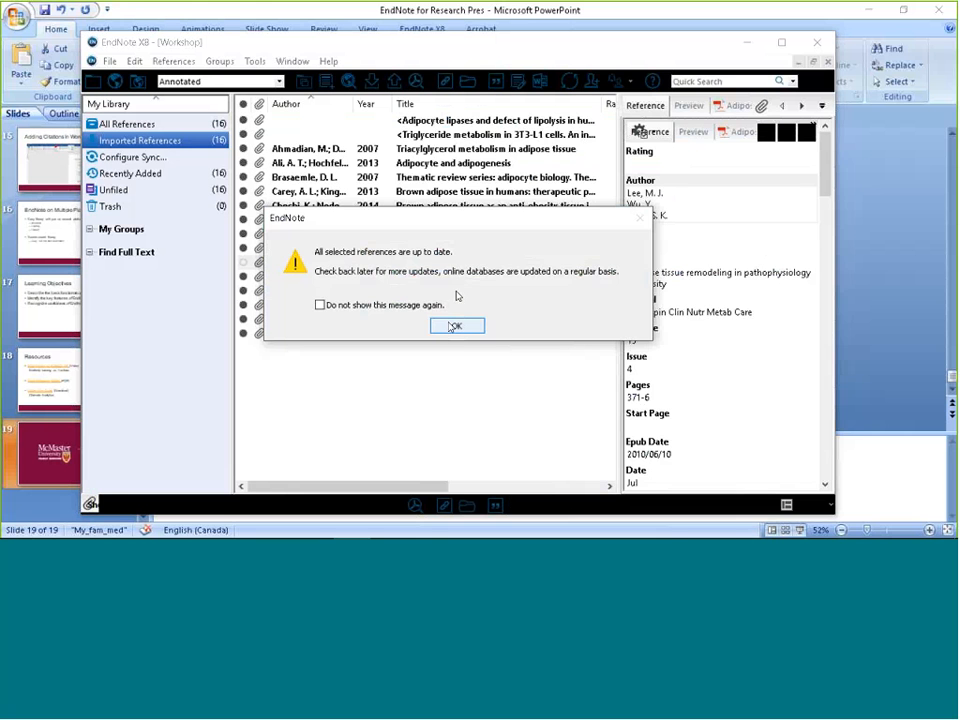
click(454, 326)
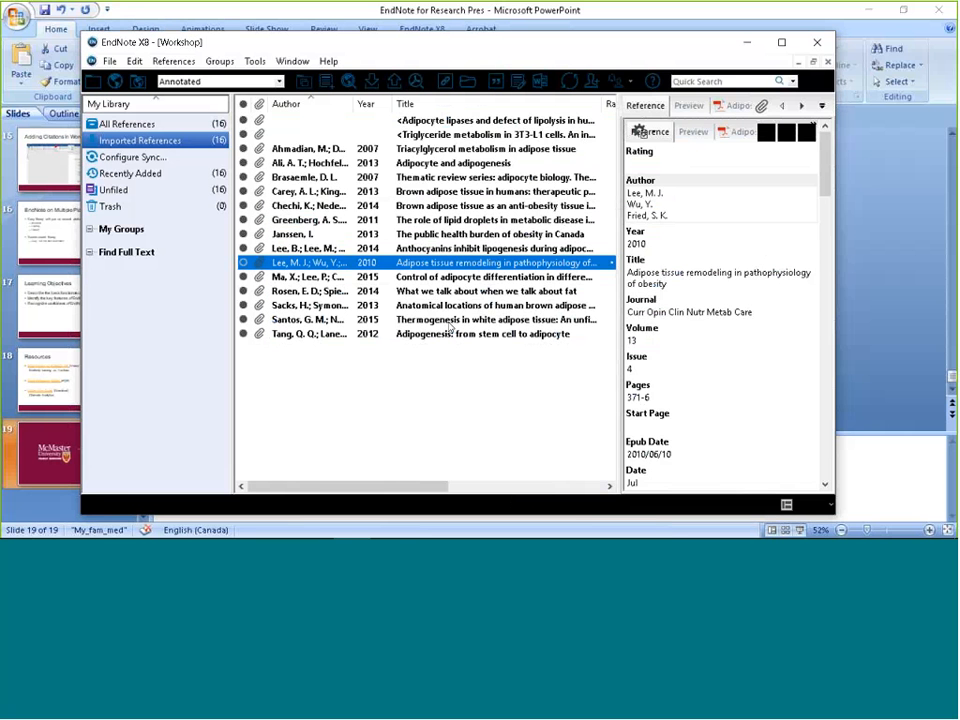
Examine the fields of the "Adipocyte lipases and defect of lipolysis" reference and open its attached PDF in full view
click(497, 121)
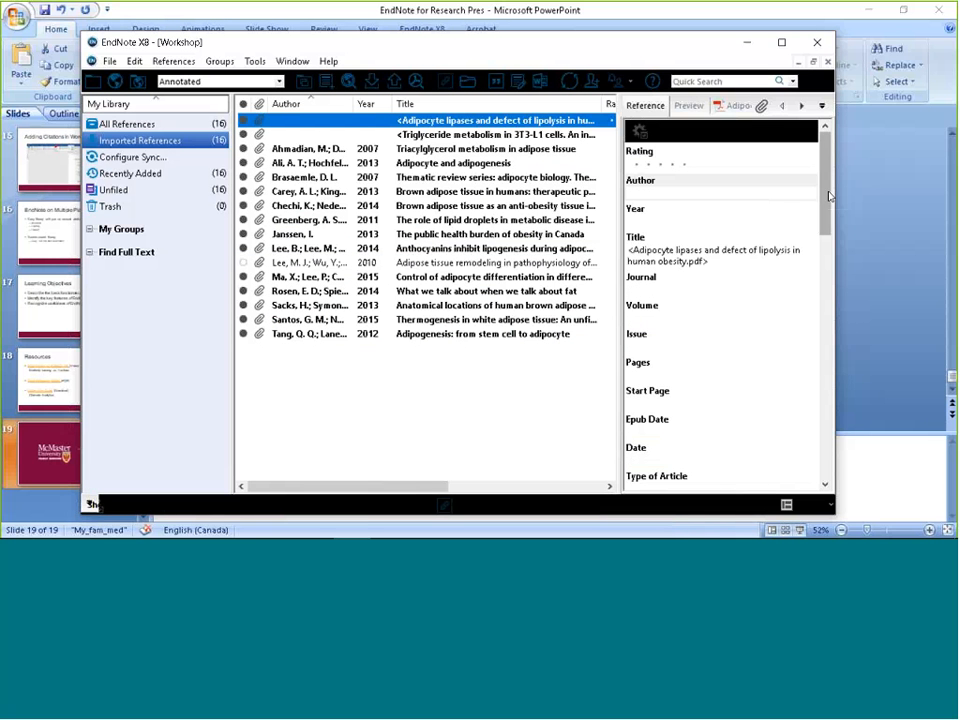
drag(829, 193, 801, 325)
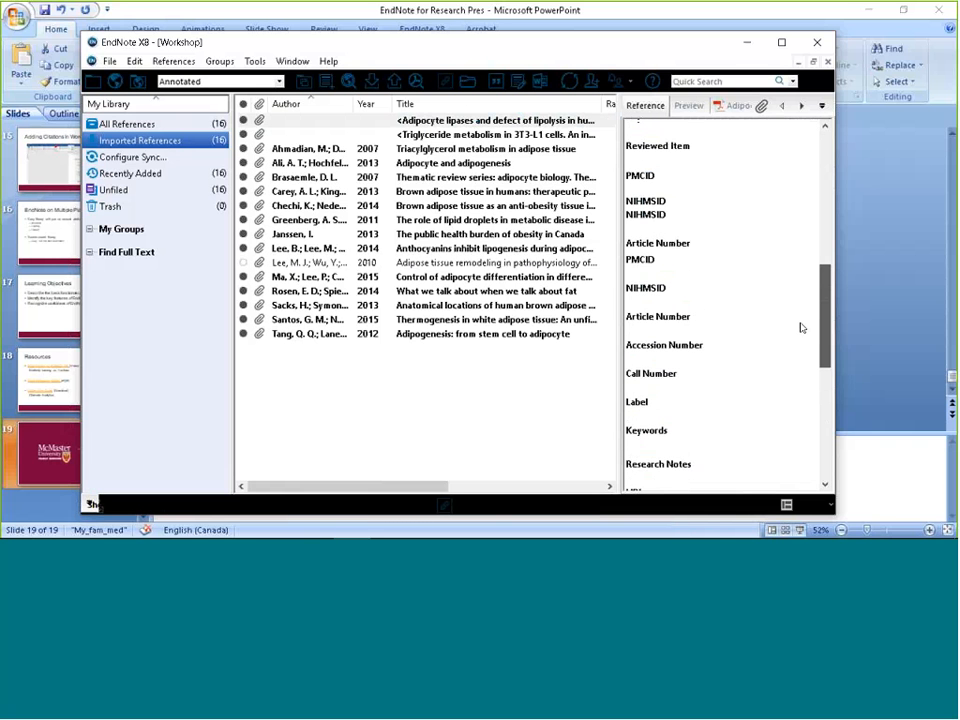
click(460, 122)
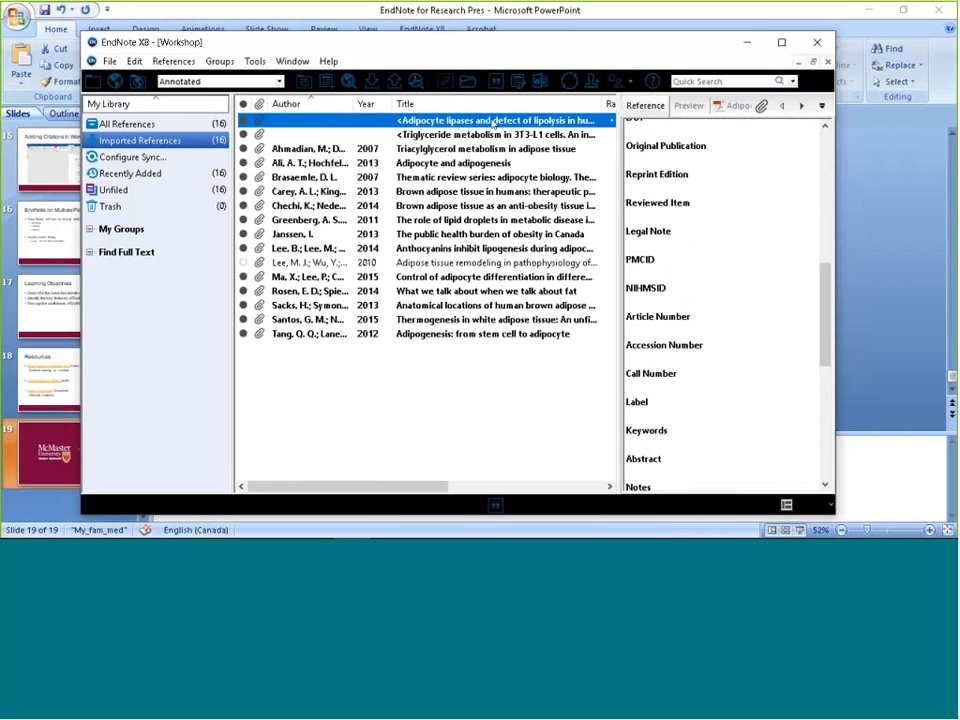
click(735, 106)
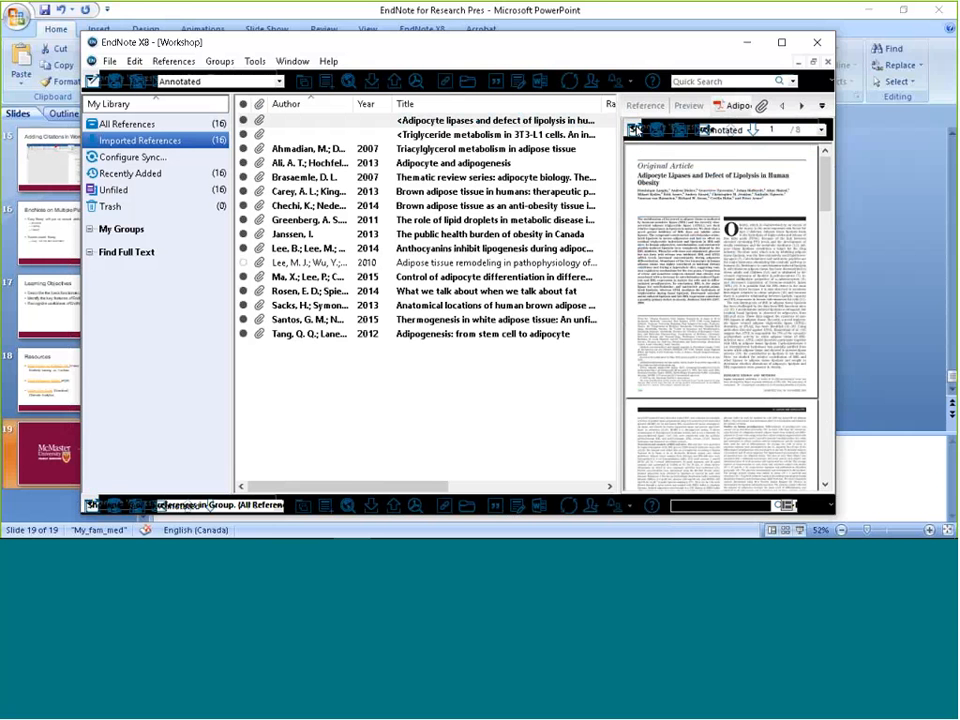
click(632, 128)
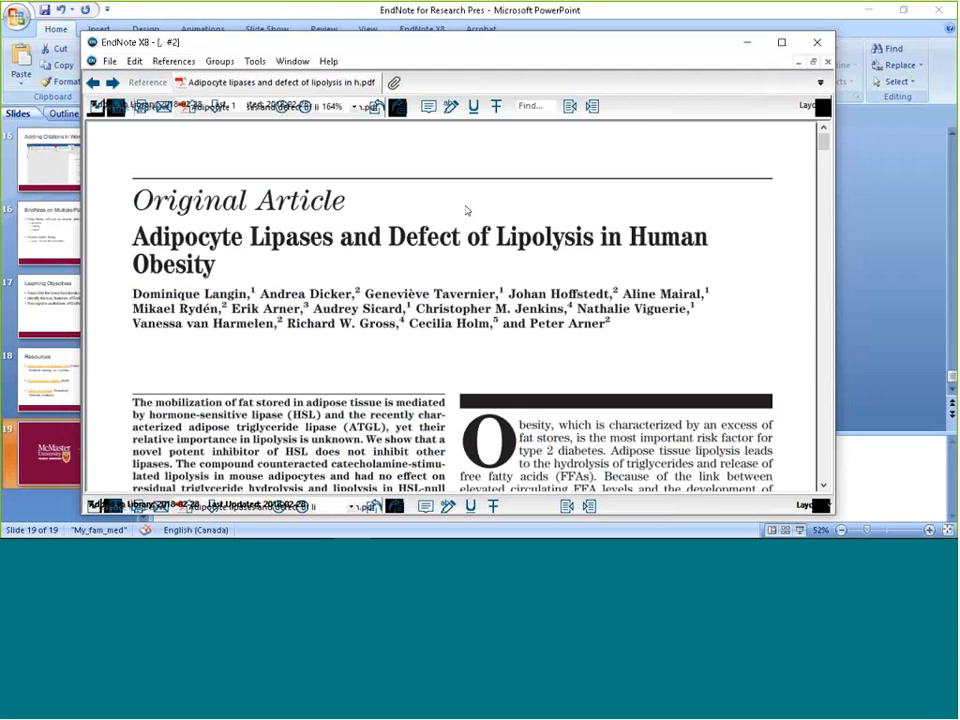
Close and restart EndNote X8, declining to activate the full version so the trial continues
click(818, 45)
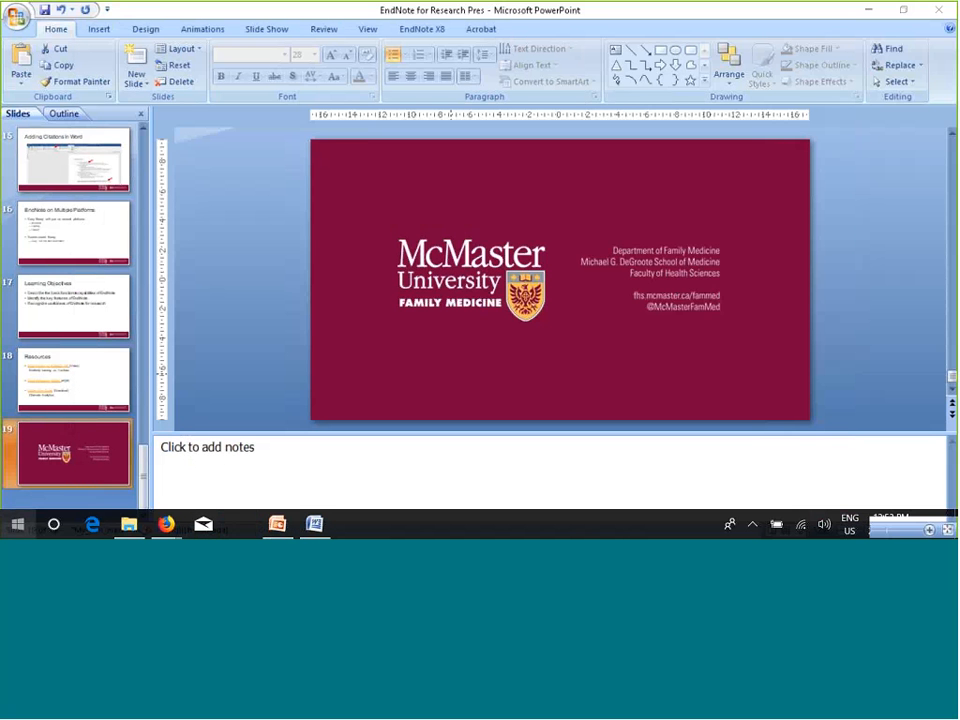
click(17, 524)
click(122, 121)
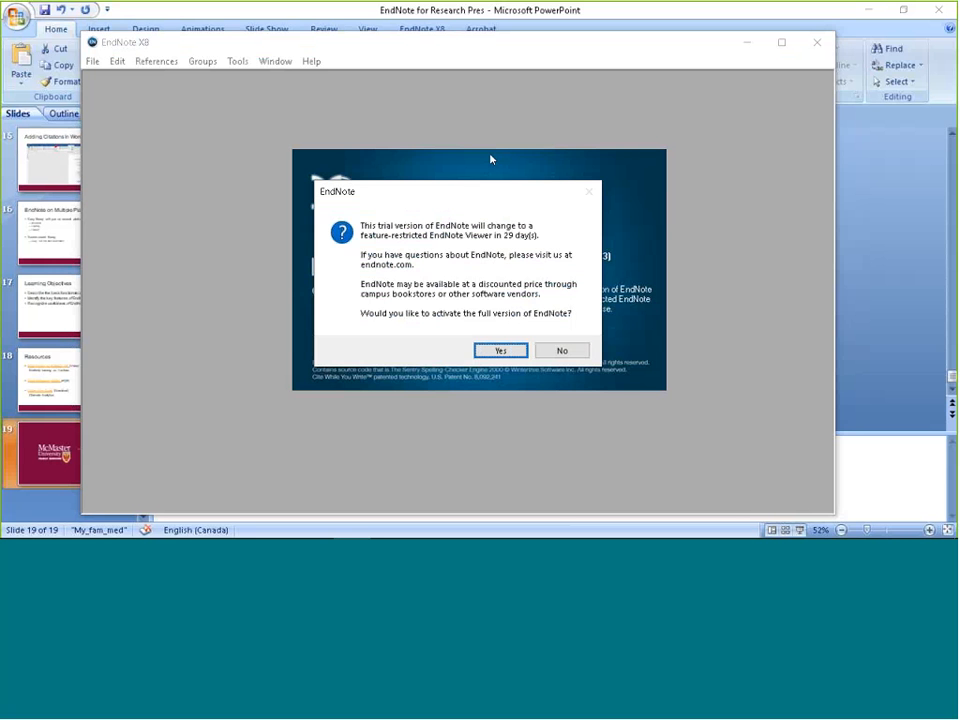
key(Tab)
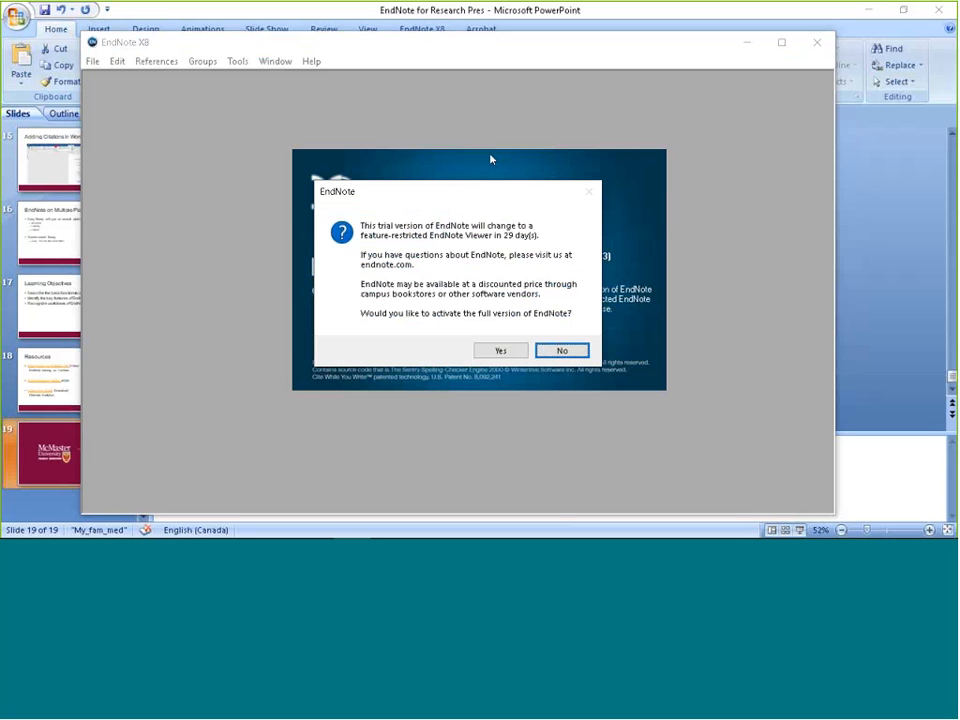
key(Return)
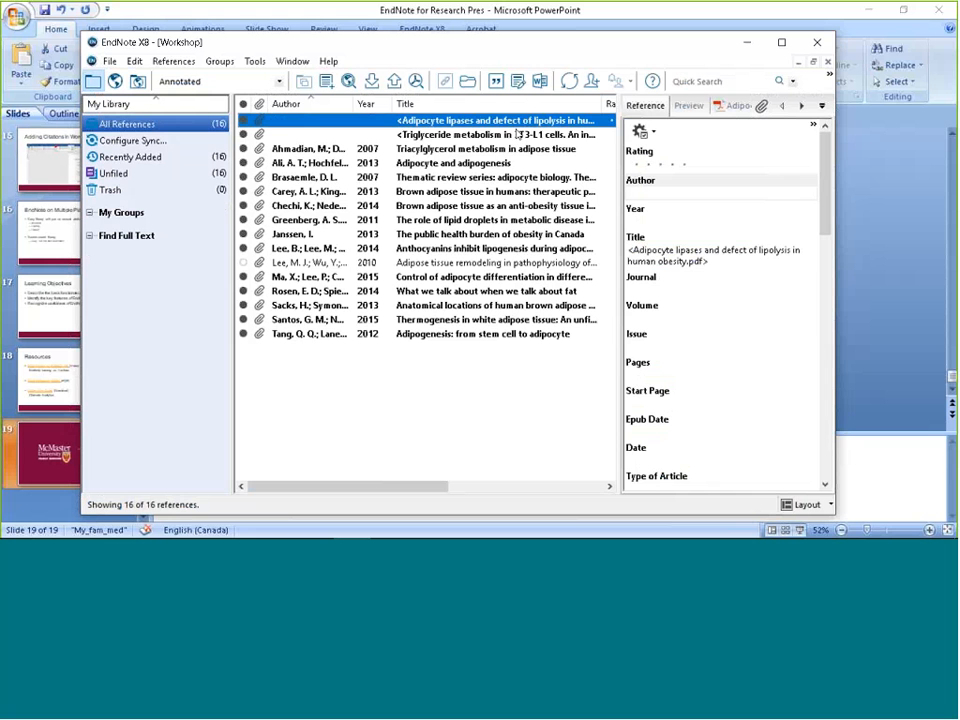
View the details of the "Triglyceride metabolism in 3T3-L1 cells" reference and review the available group commands
click(517, 134)
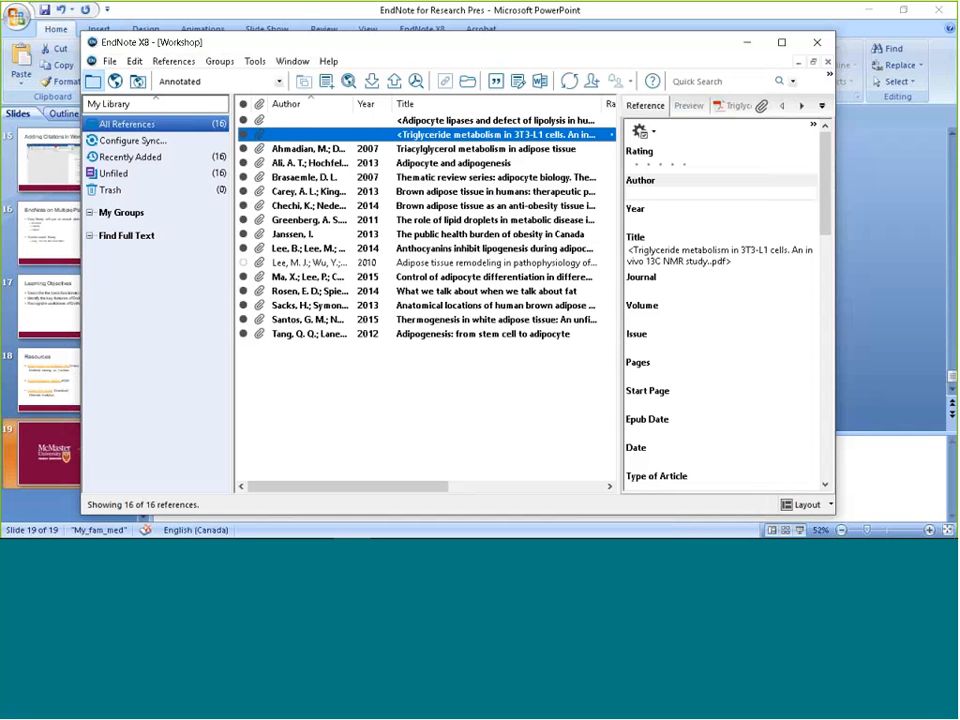
click(220, 62)
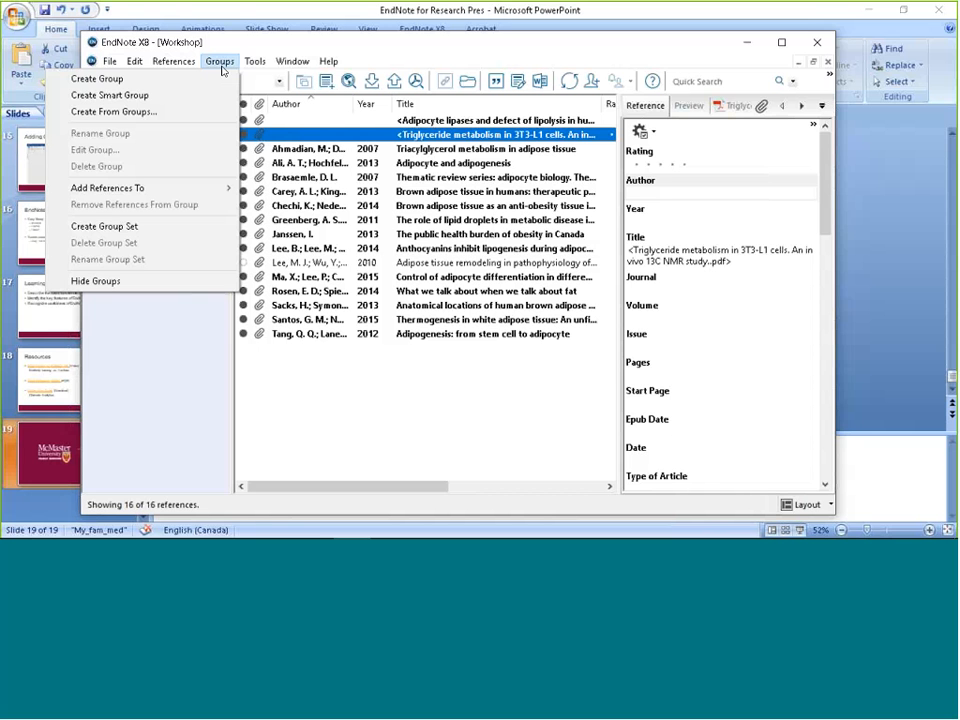
click(414, 379)
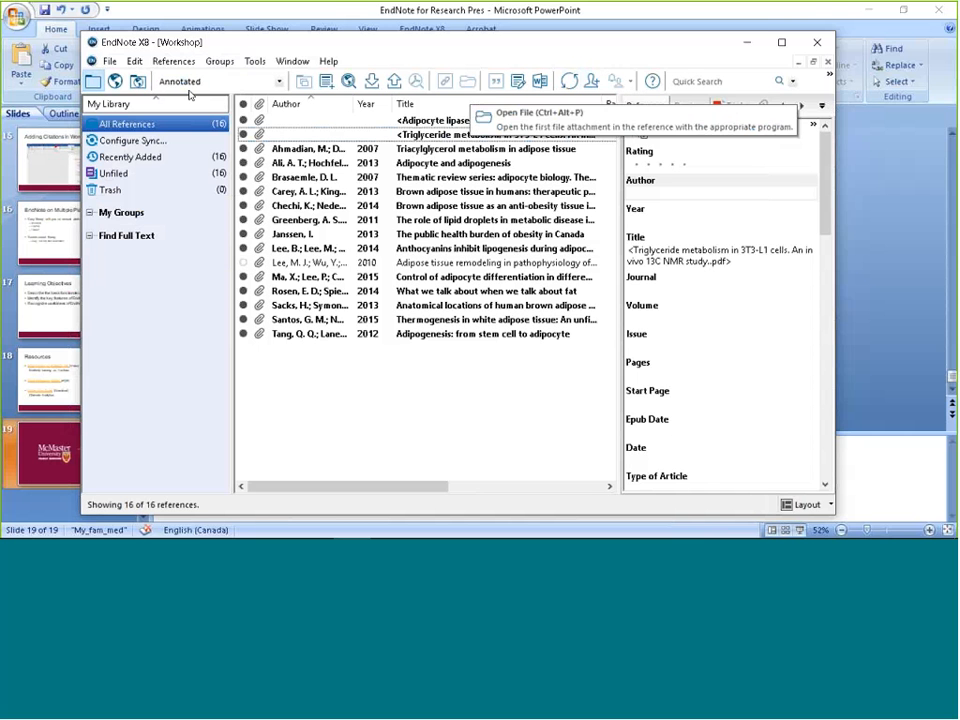
Examine the name and the author, year and title criteria offered for a smart group, closing the dialog without creating one
click(220, 61)
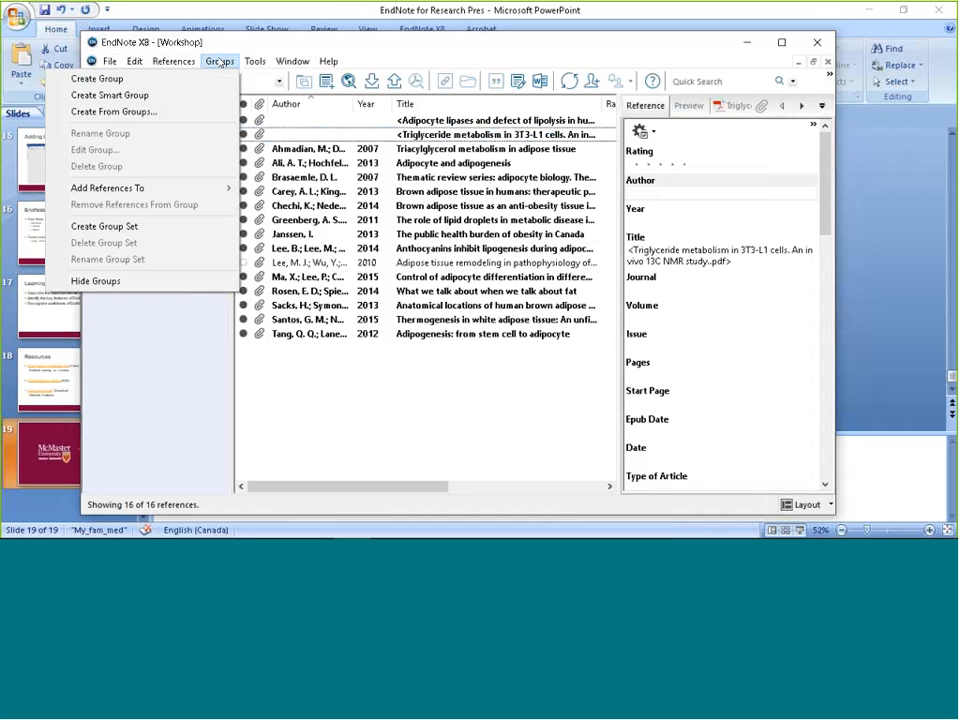
click(152, 96)
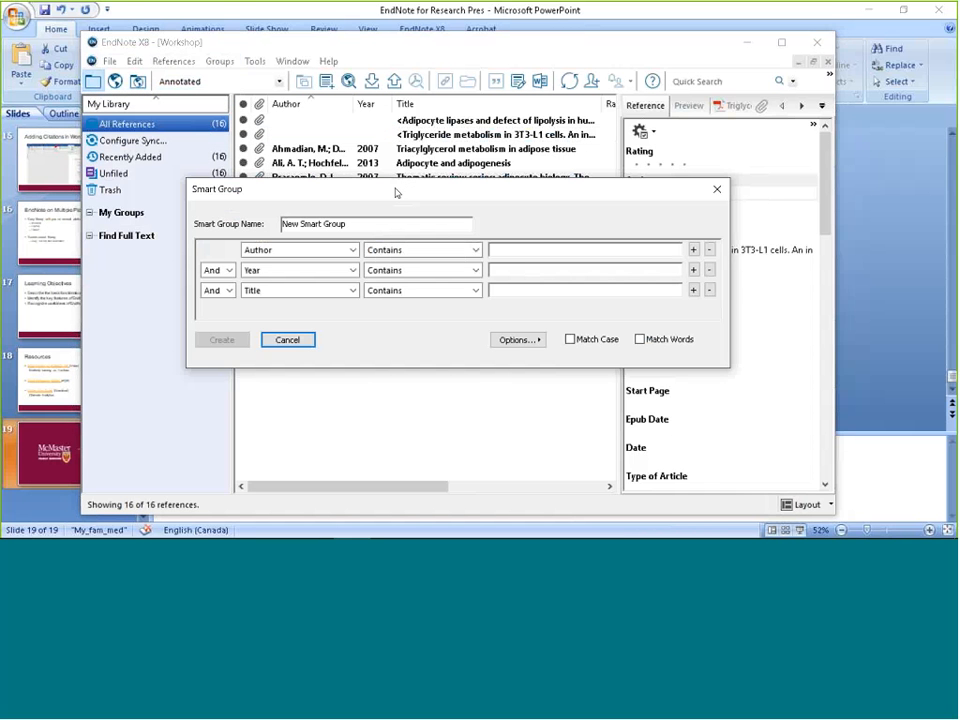
click(287, 340)
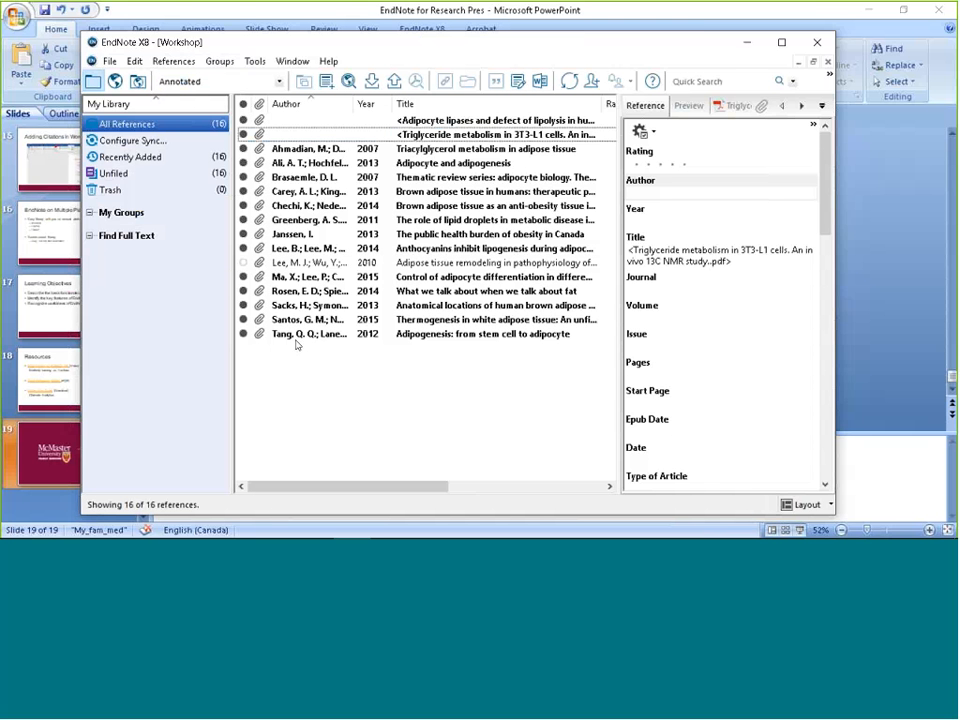
click(224, 64)
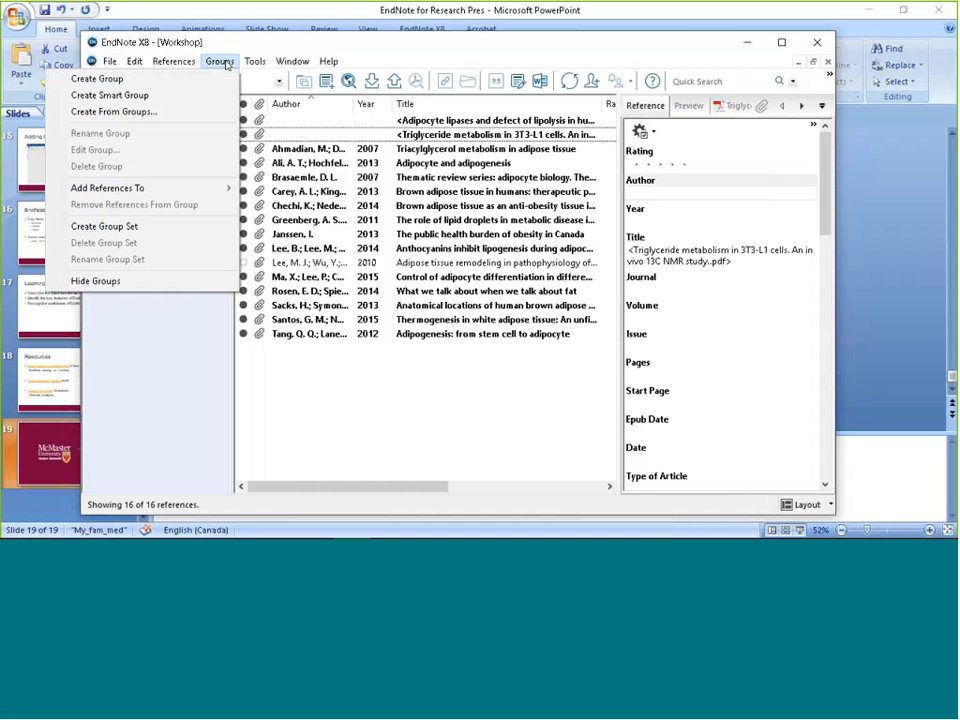
click(175, 95)
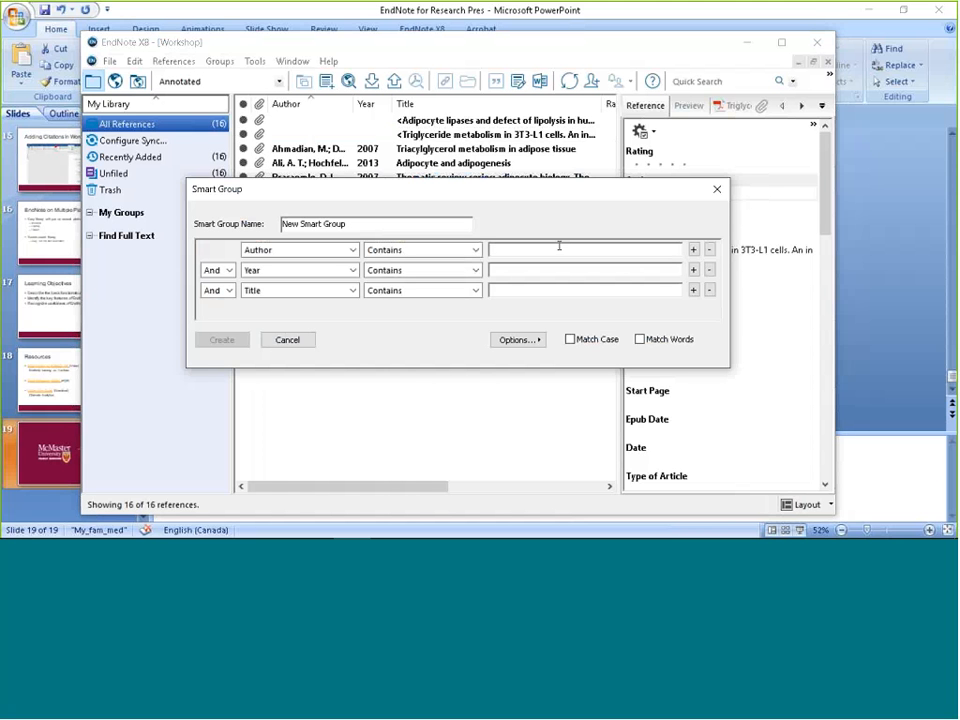
click(559, 246)
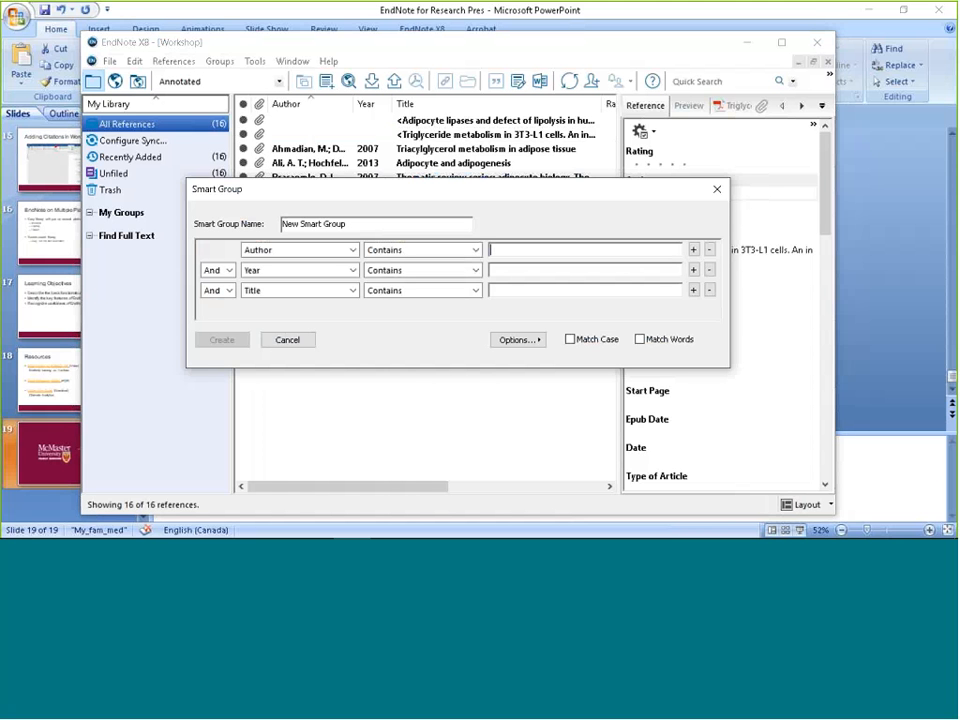
click(549, 286)
click(288, 340)
Create a new group under My Groups, keeping the default name New Group
click(219, 61)
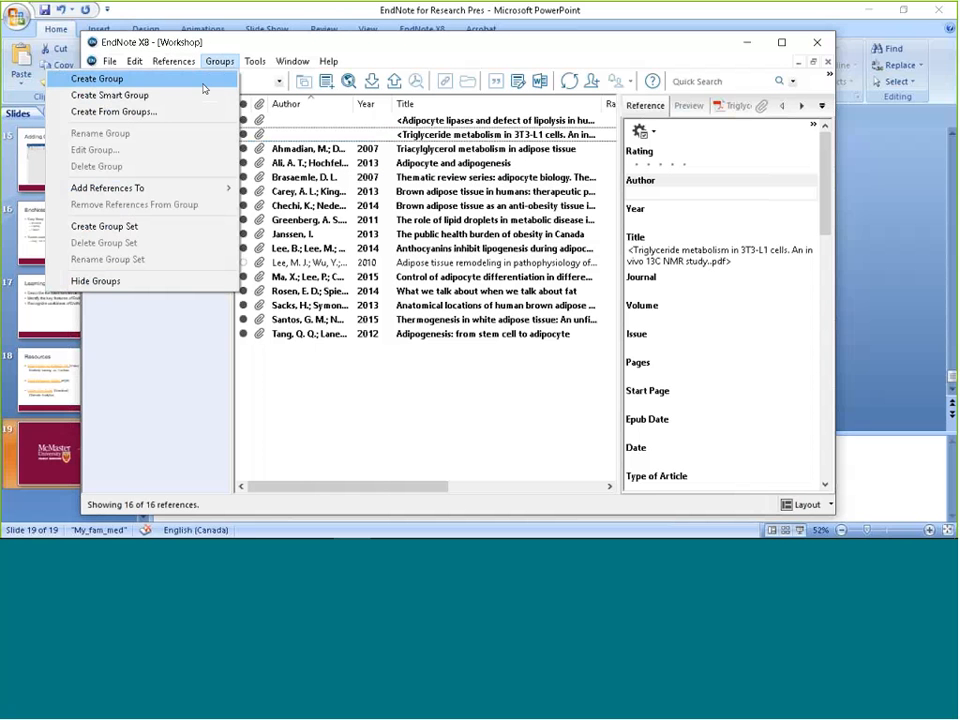
click(202, 84)
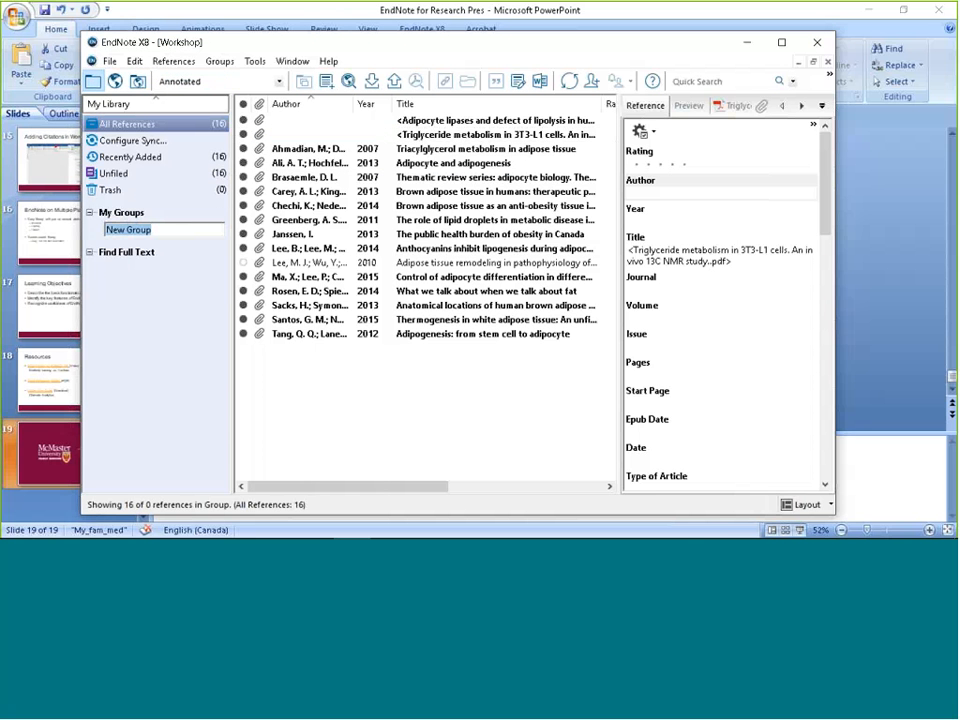
click(352, 403)
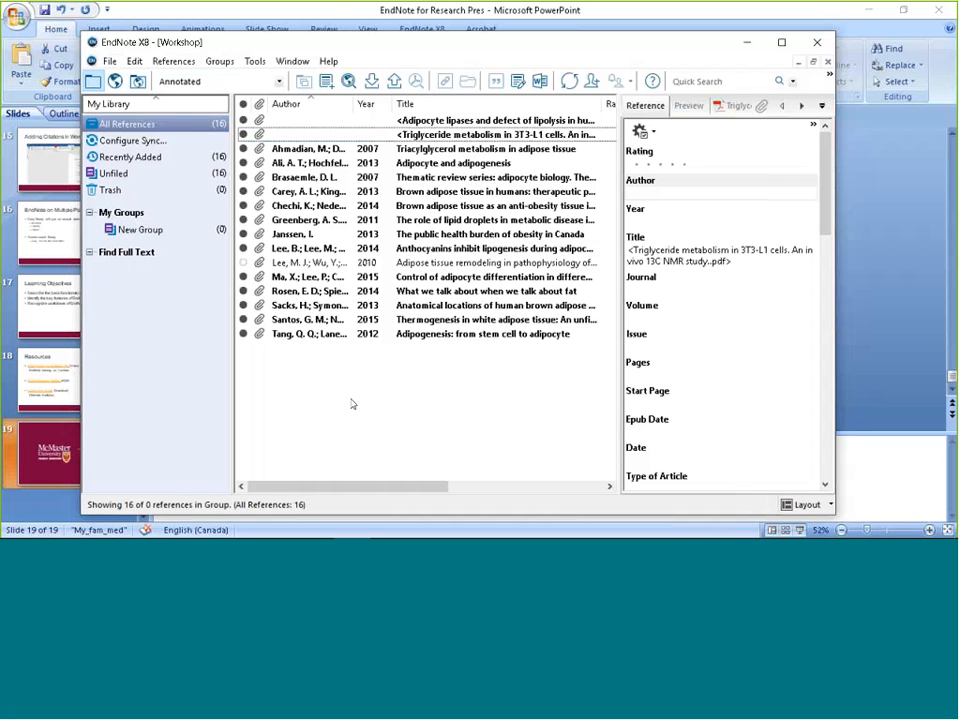
Add the "Brown adipose tissue in humans: therapeutic potential to combat obesity" reference to New Group
click(405, 191)
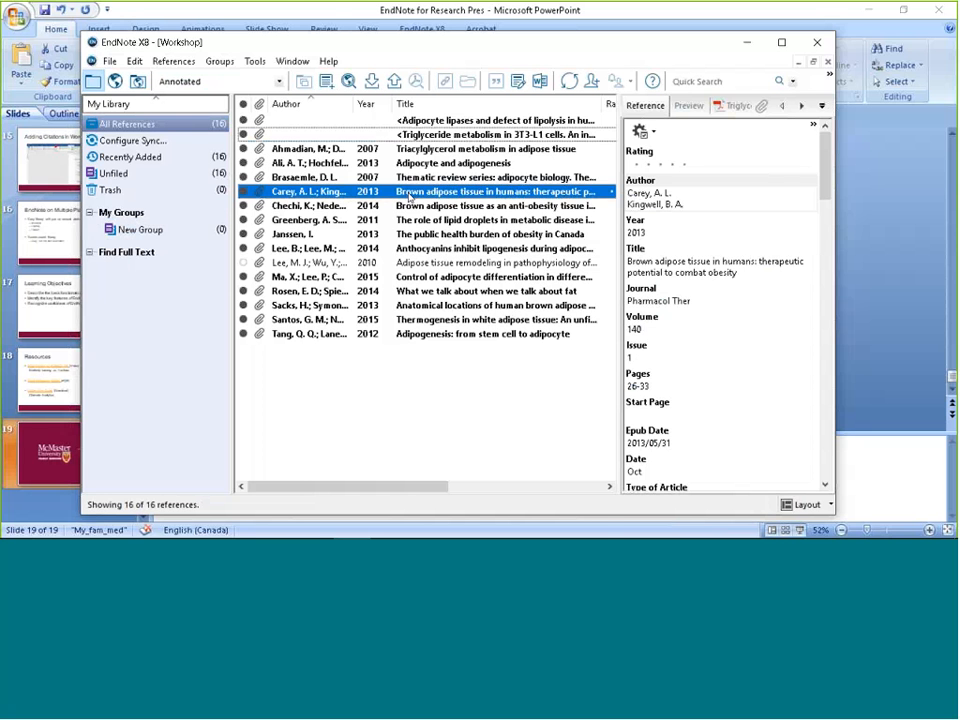
right_click(408, 191)
mouse_move(438, 196)
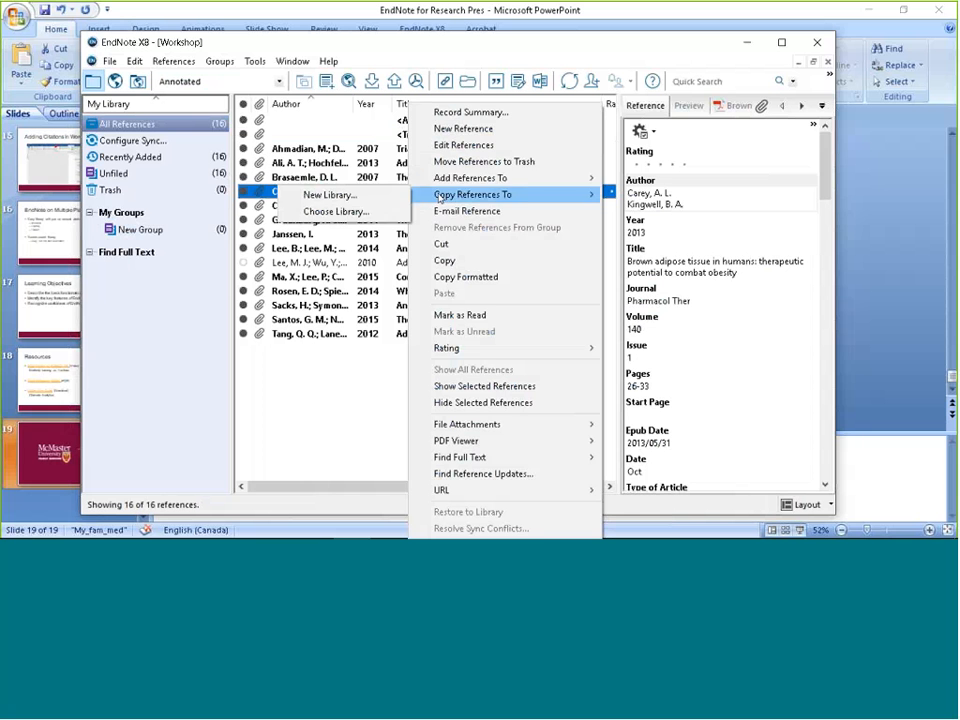
mouse_move(465, 178)
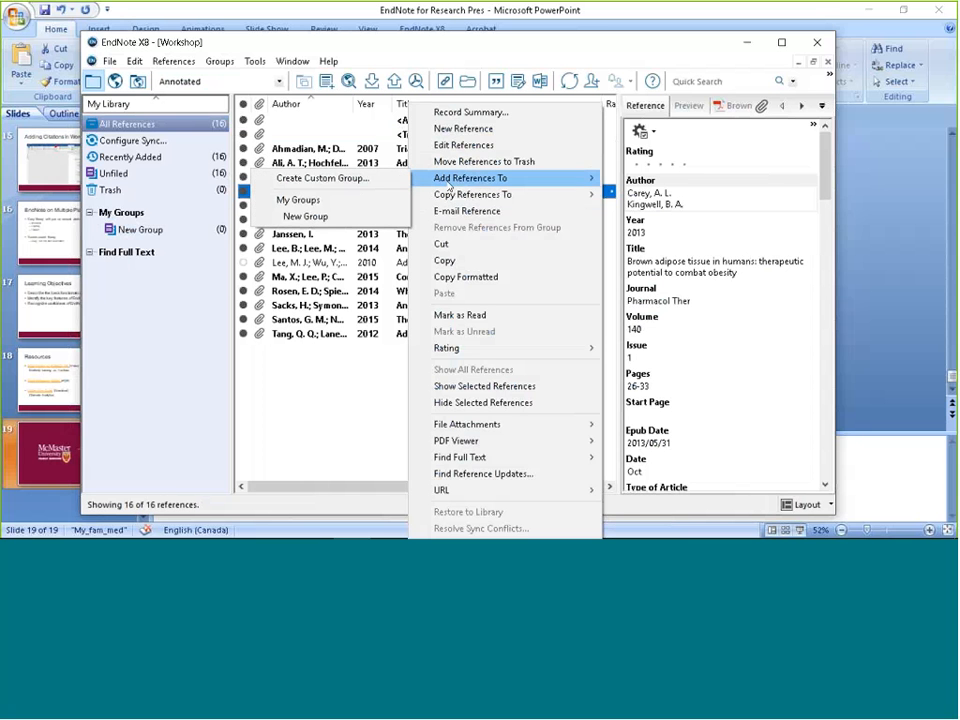
click(334, 217)
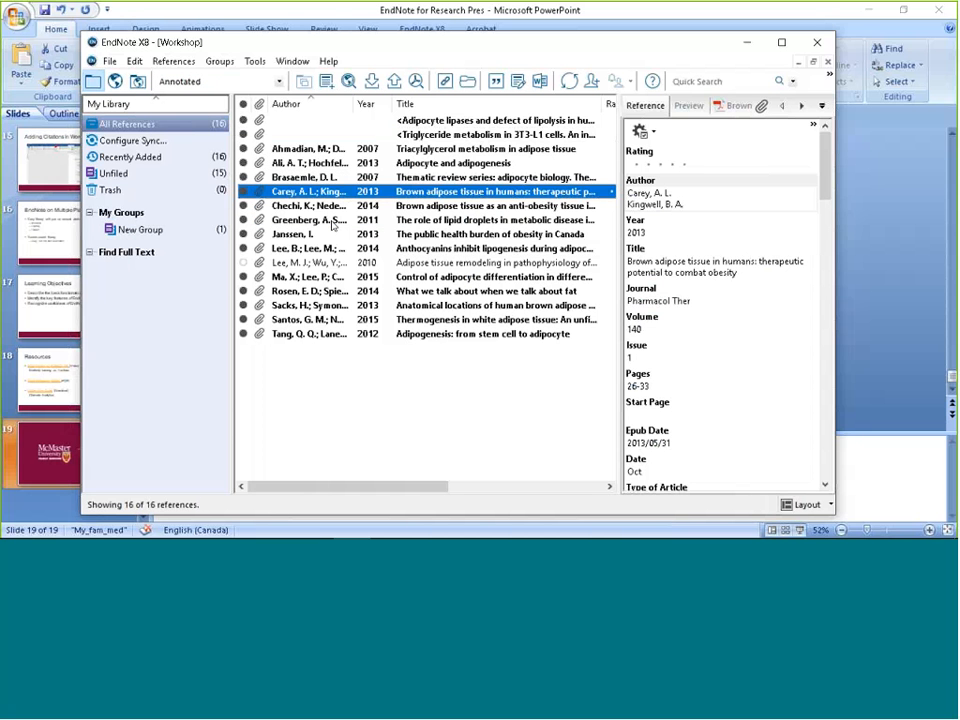
key(Down)
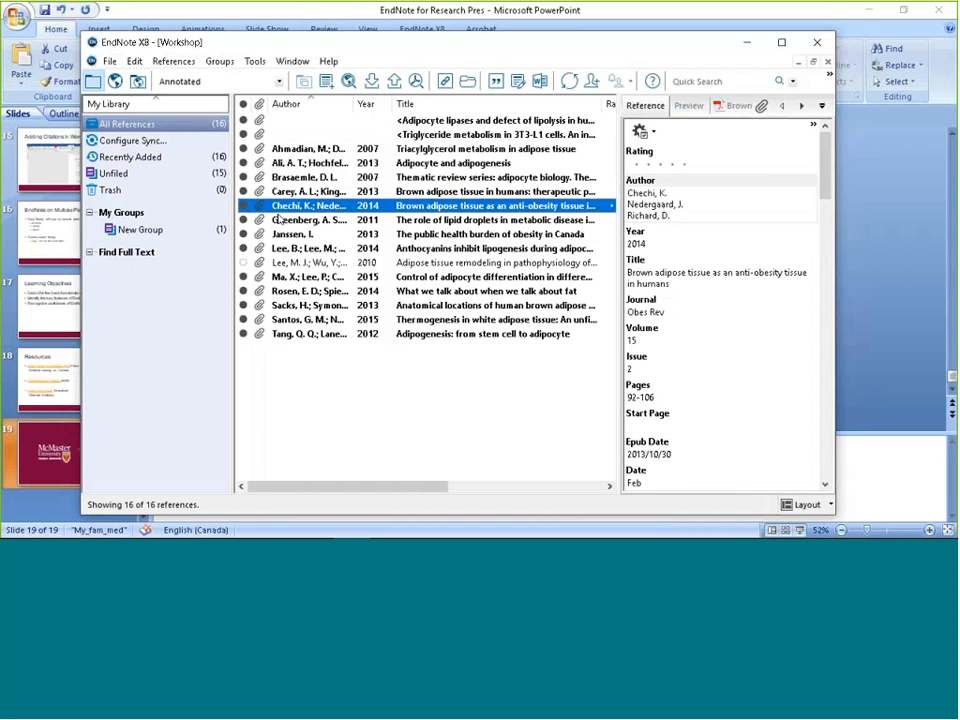
click(220, 61)
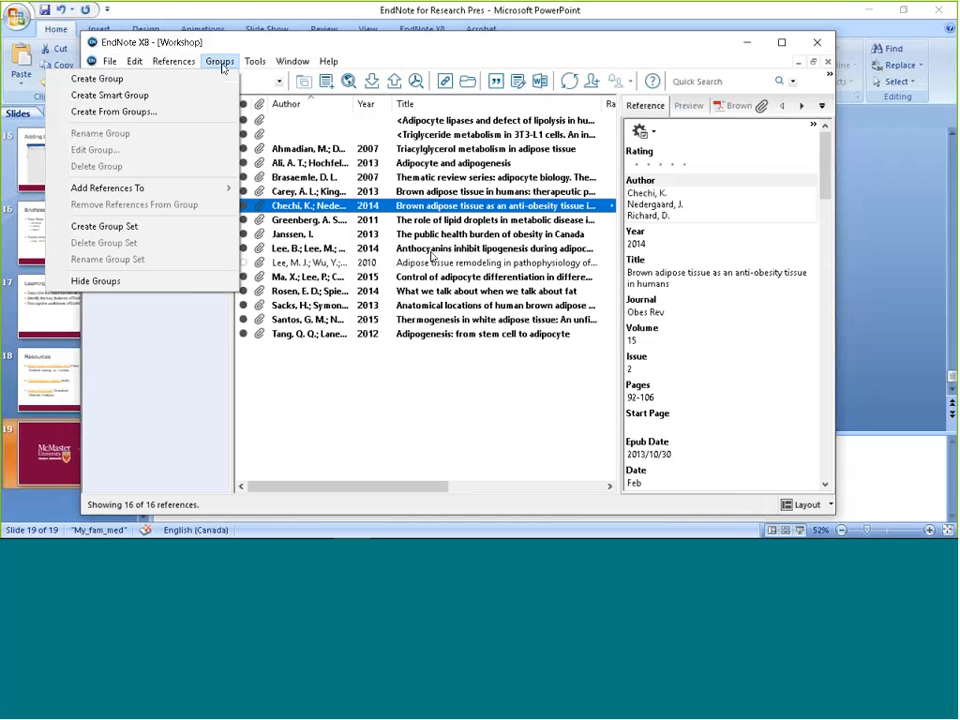
click(222, 67)
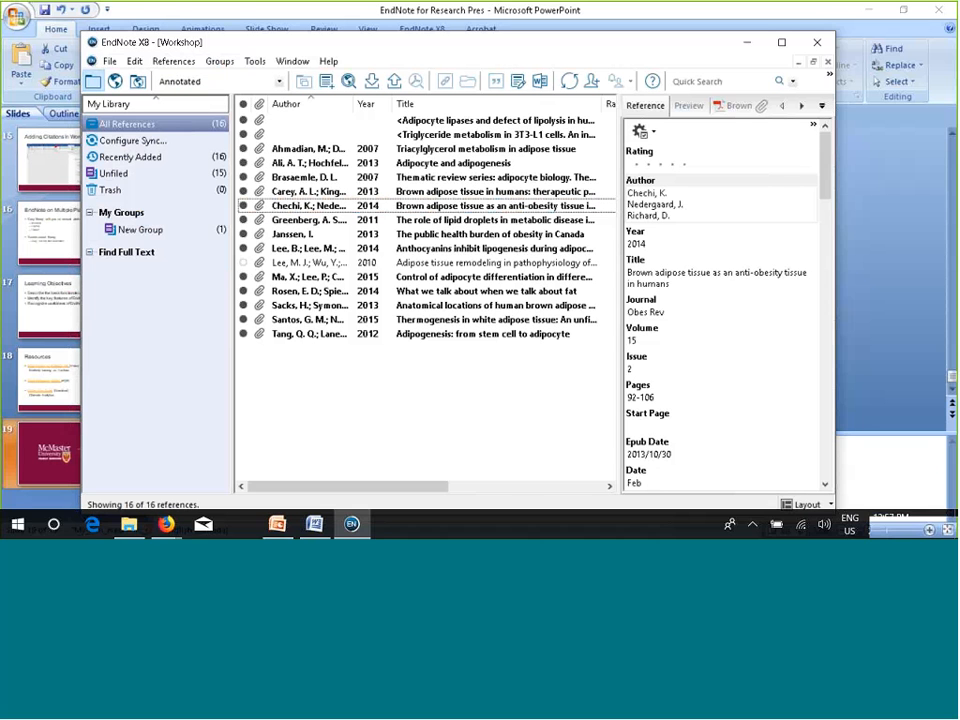
Switch to the Firefox window showing Google and open the bookmarked PubMed home page
mouse_move(131, 533)
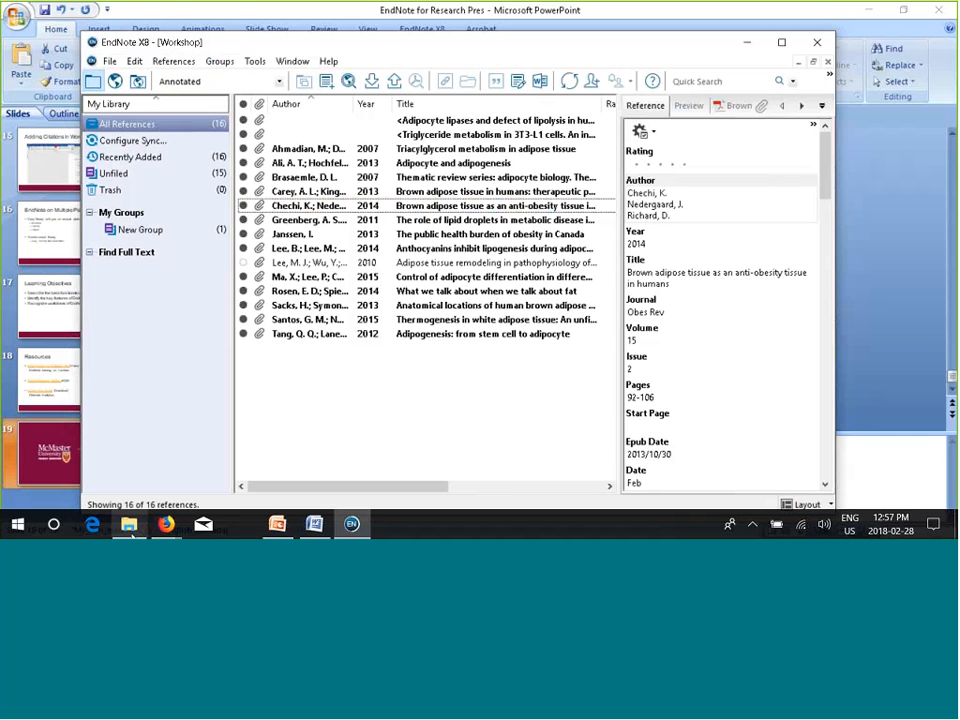
mouse_move(165, 524)
click(222, 476)
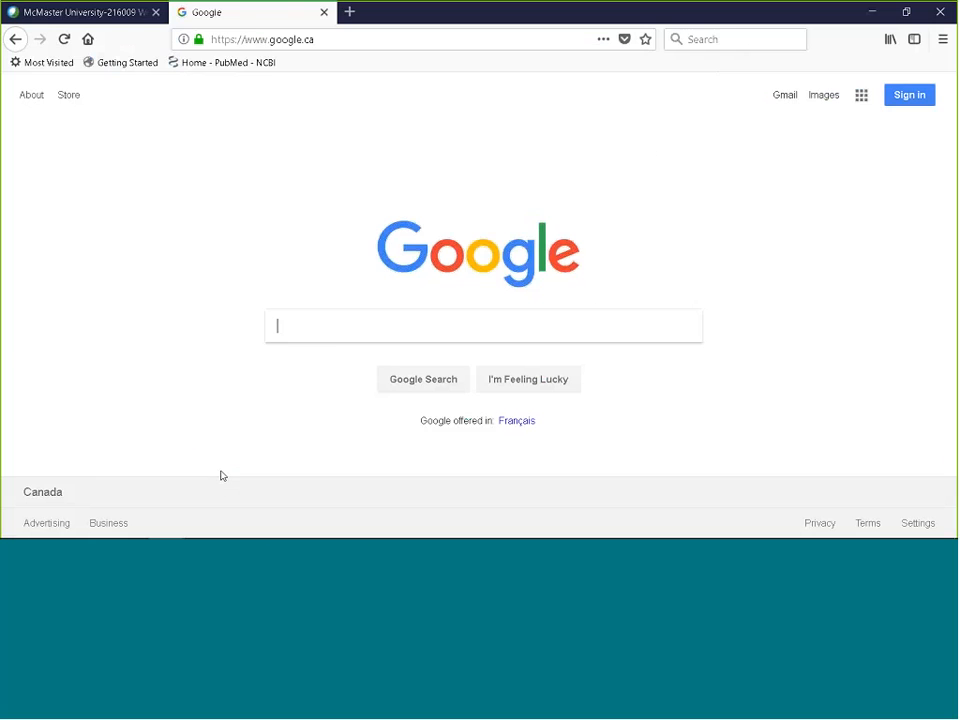
click(228, 62)
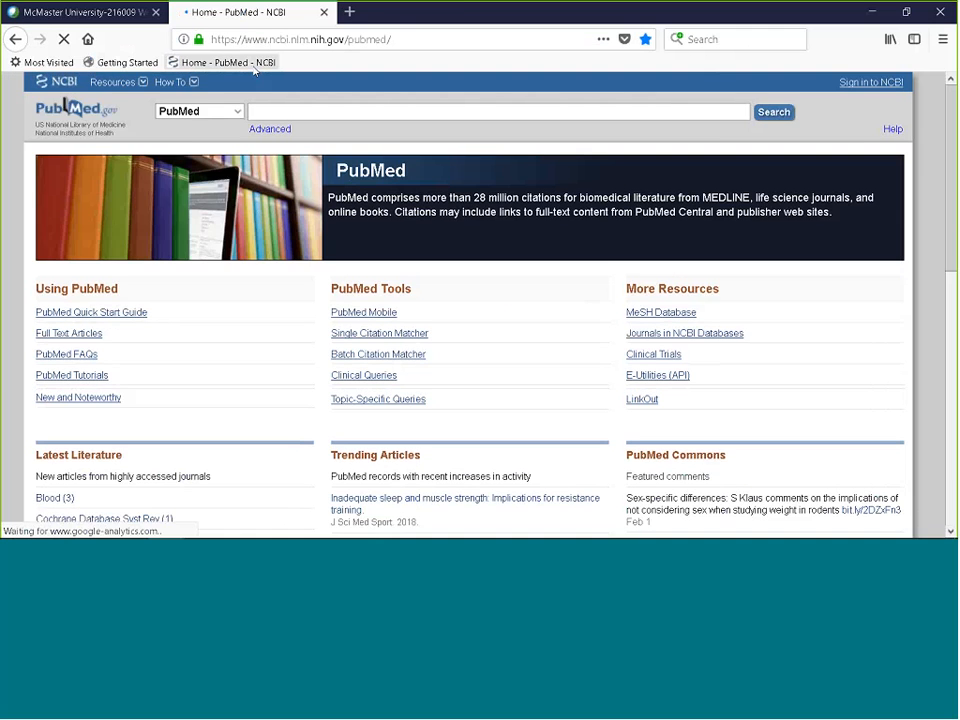
Search PubMed for polypharmacy using the suggested term
click(354, 110)
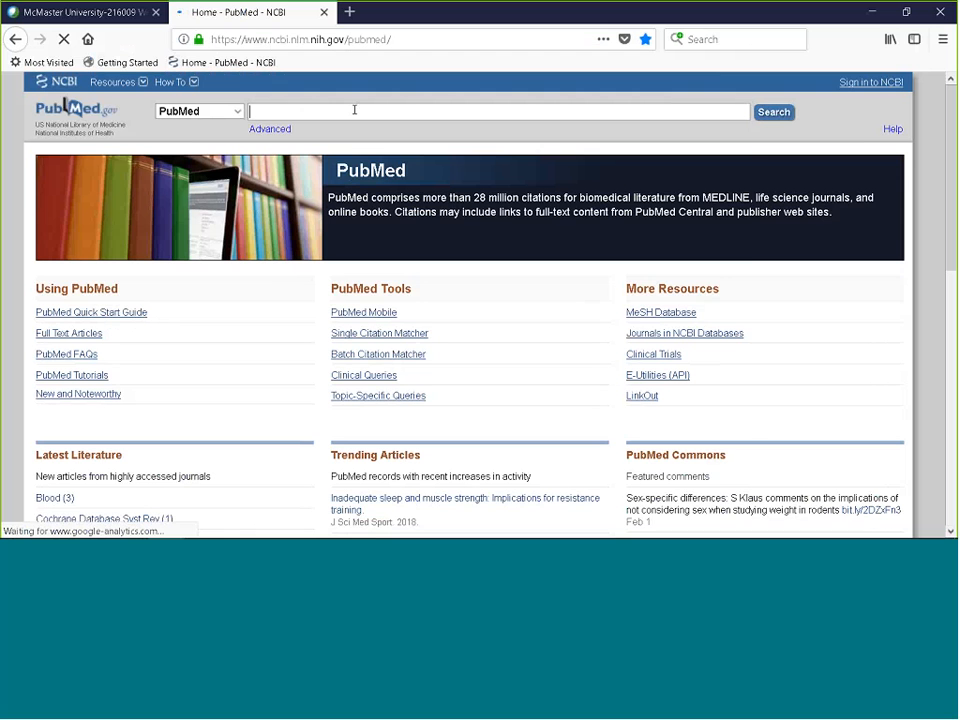
text(polyph)
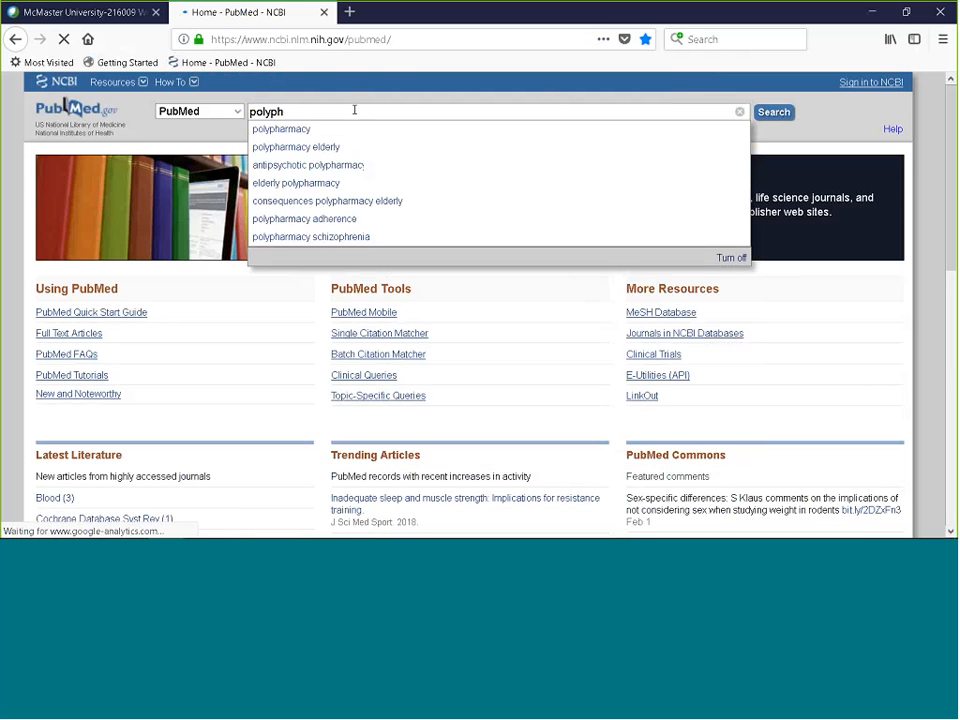
key(Down)
key(Return)
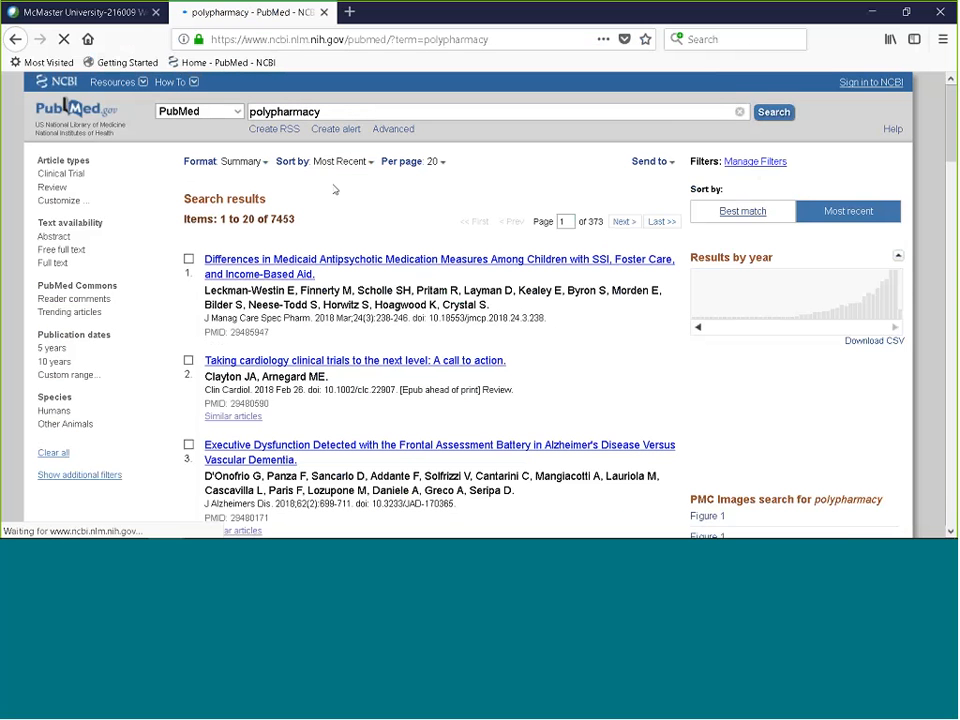
Browse the polypharmacy results and open the article on simultaneous controlled iontophoretic delivery of pramipexole and rasagiline
scroll(335, 190, down, 2)
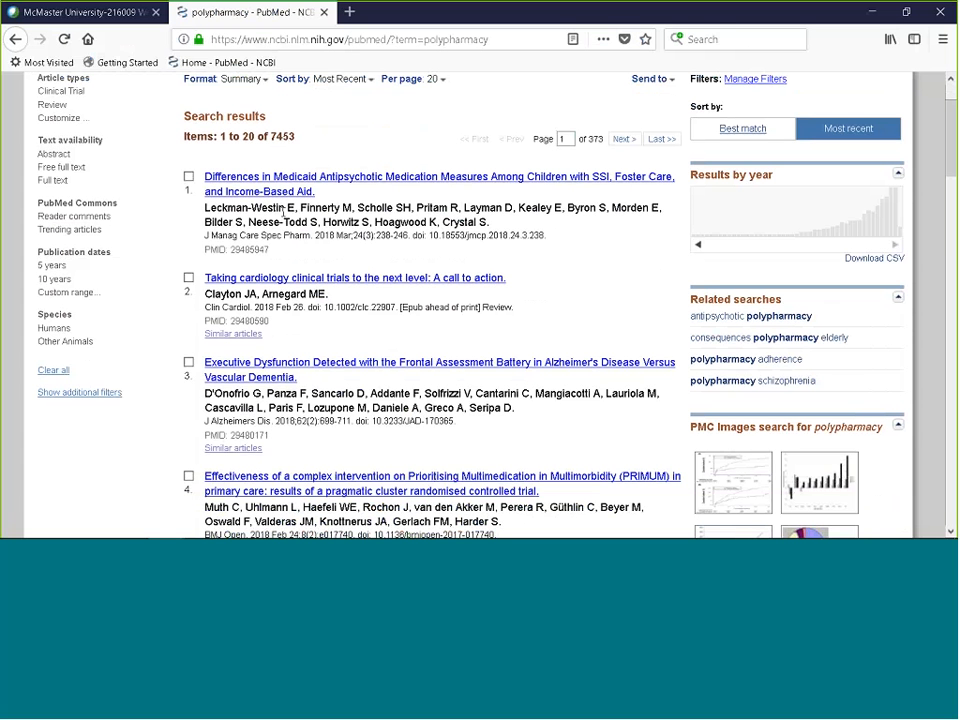
scroll(283, 212, down, 1)
scroll(283, 212, up, 1)
scroll(283, 214, down, 1)
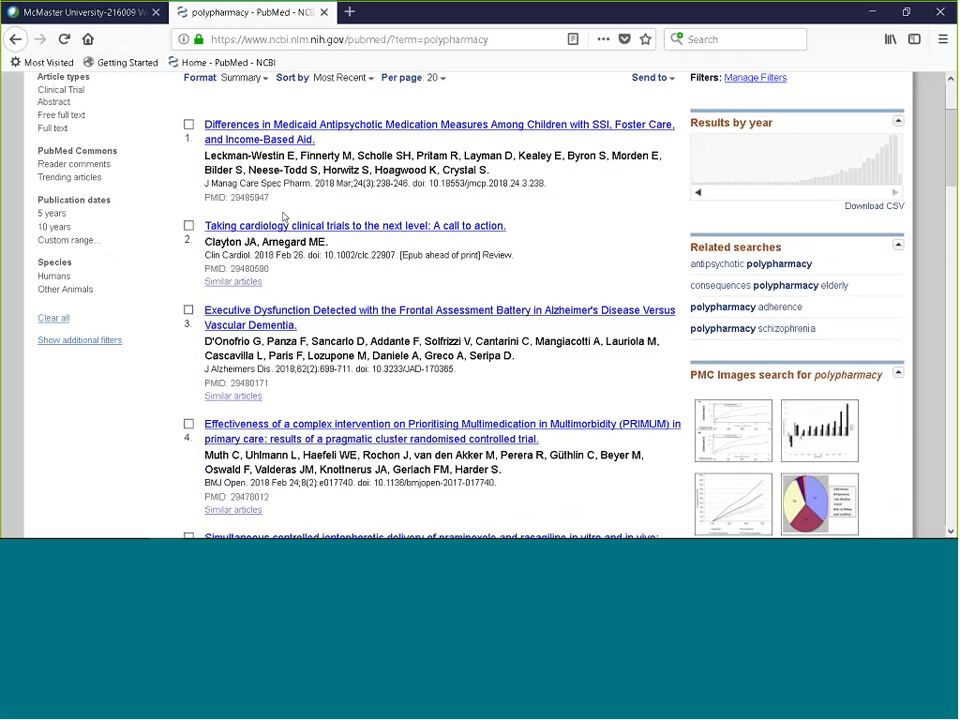
scroll(283, 216, down, 8)
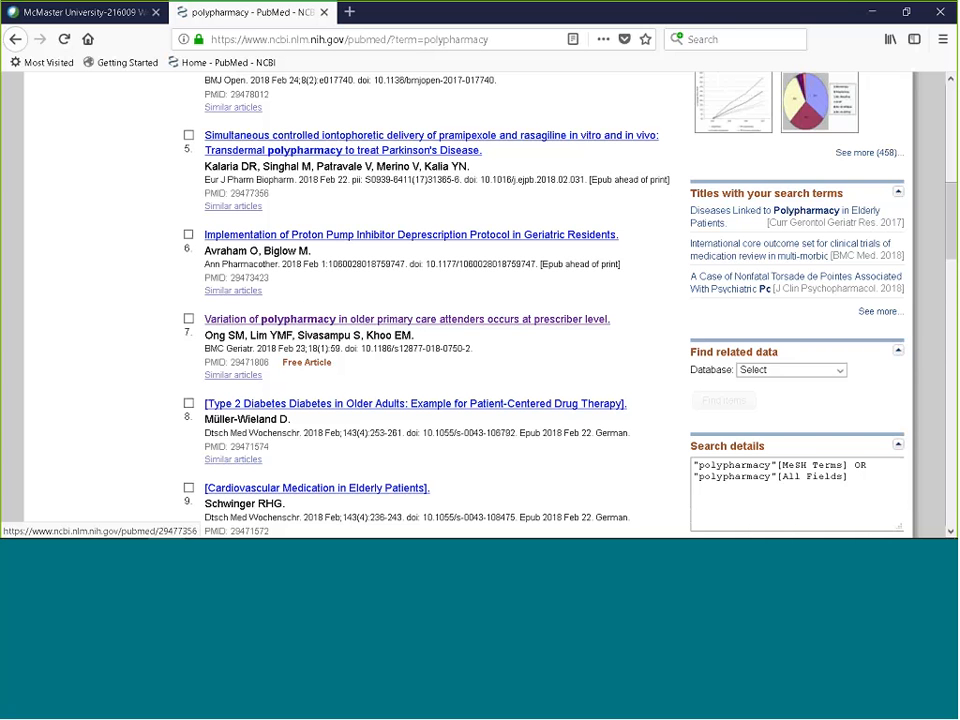
click(363, 155)
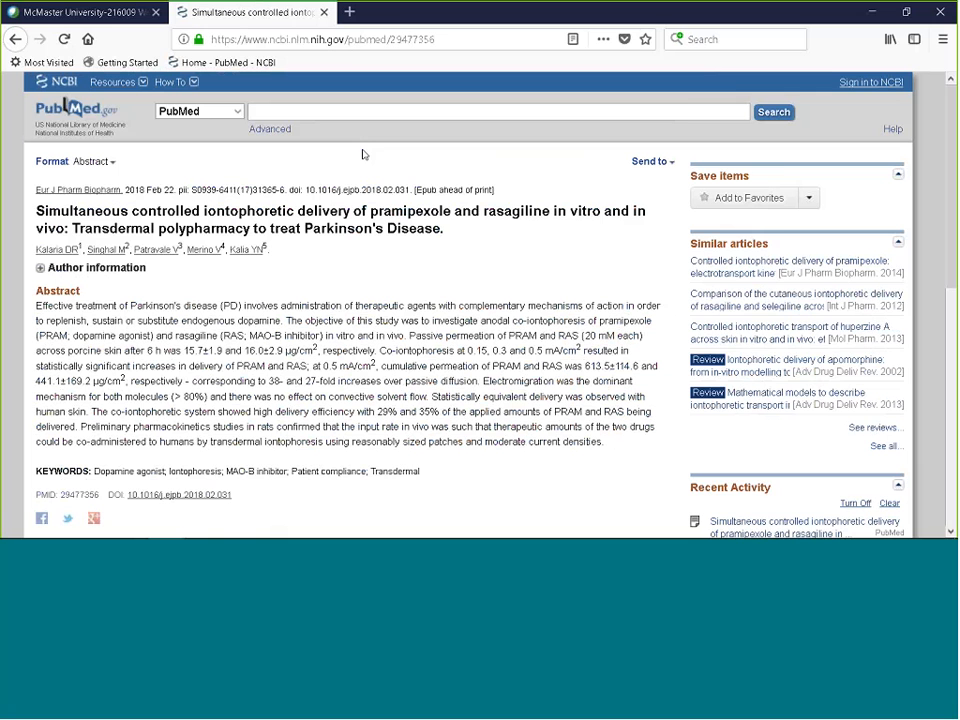
Export the article's citation as a citation manager file and open citations.nbib with EndNote X8.2
click(668, 172)
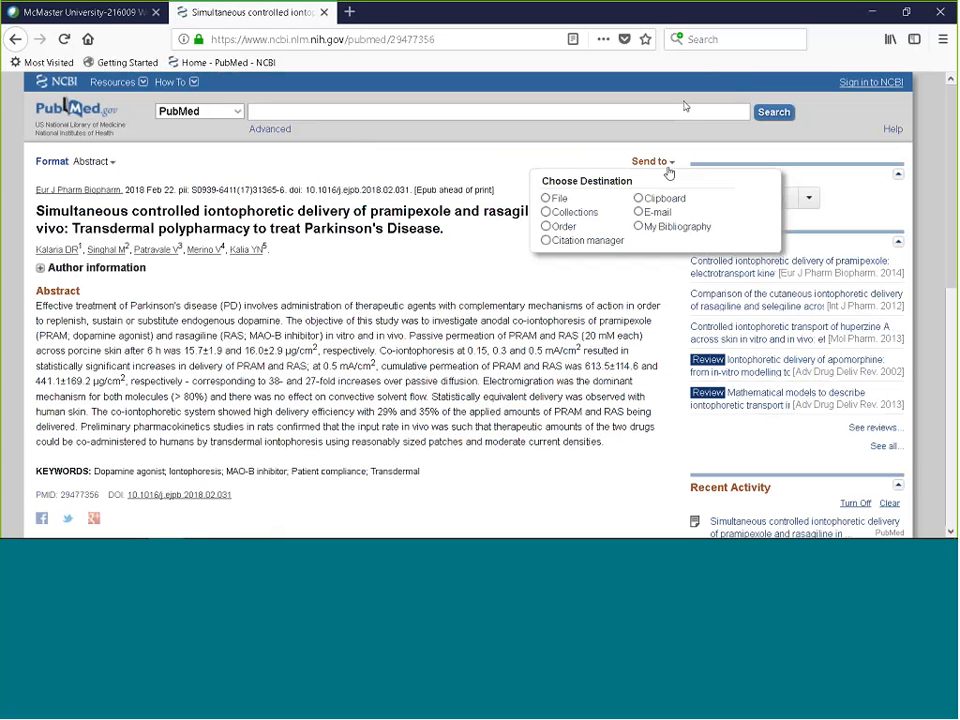
click(546, 241)
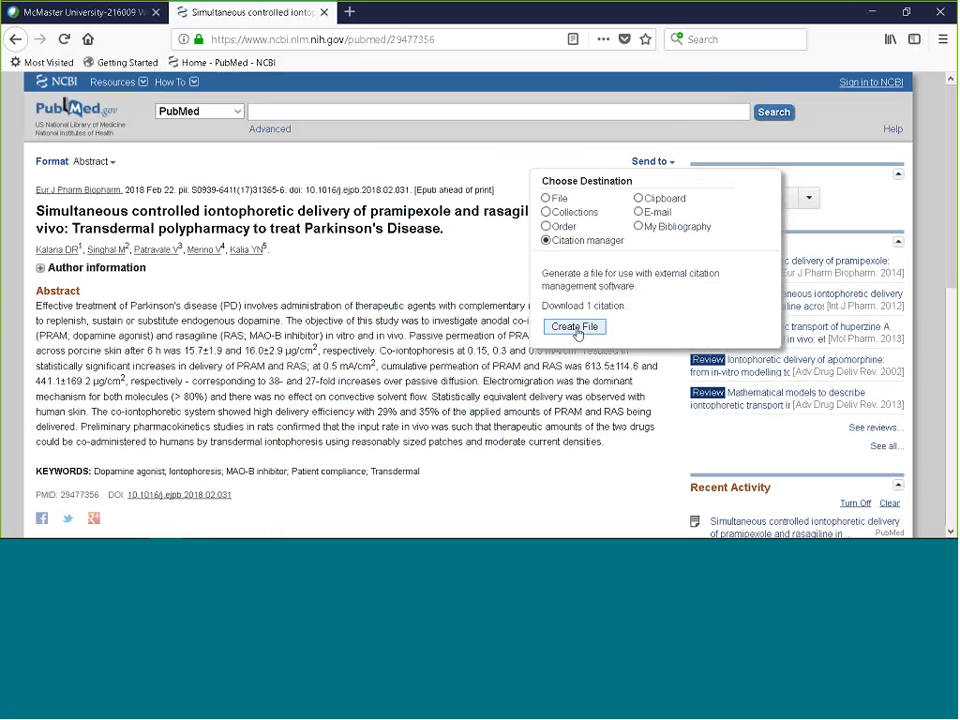
click(576, 329)
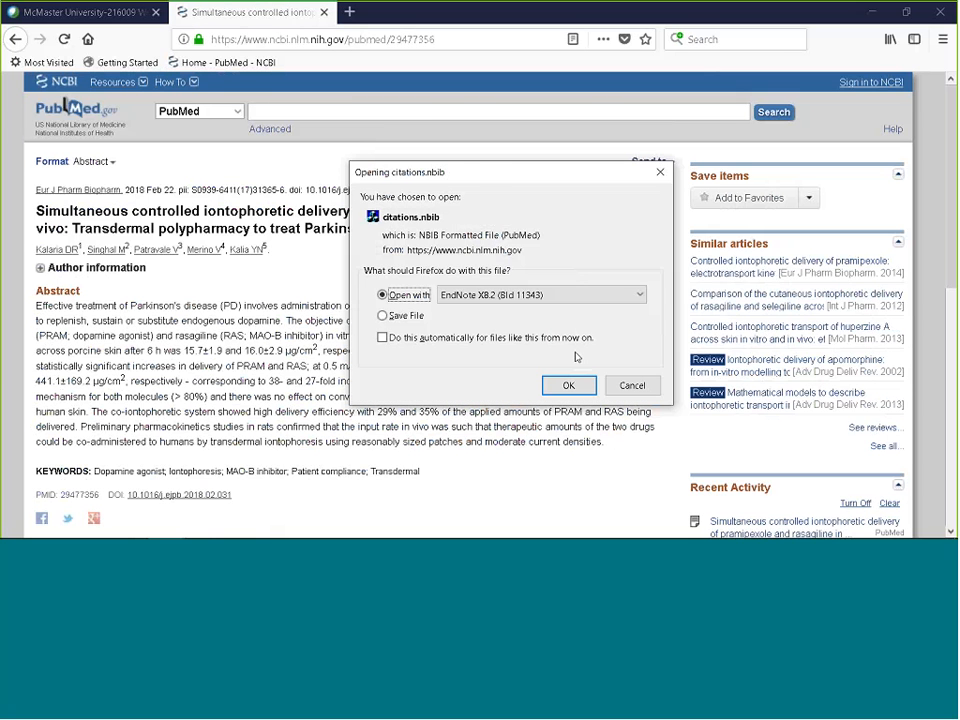
click(570, 385)
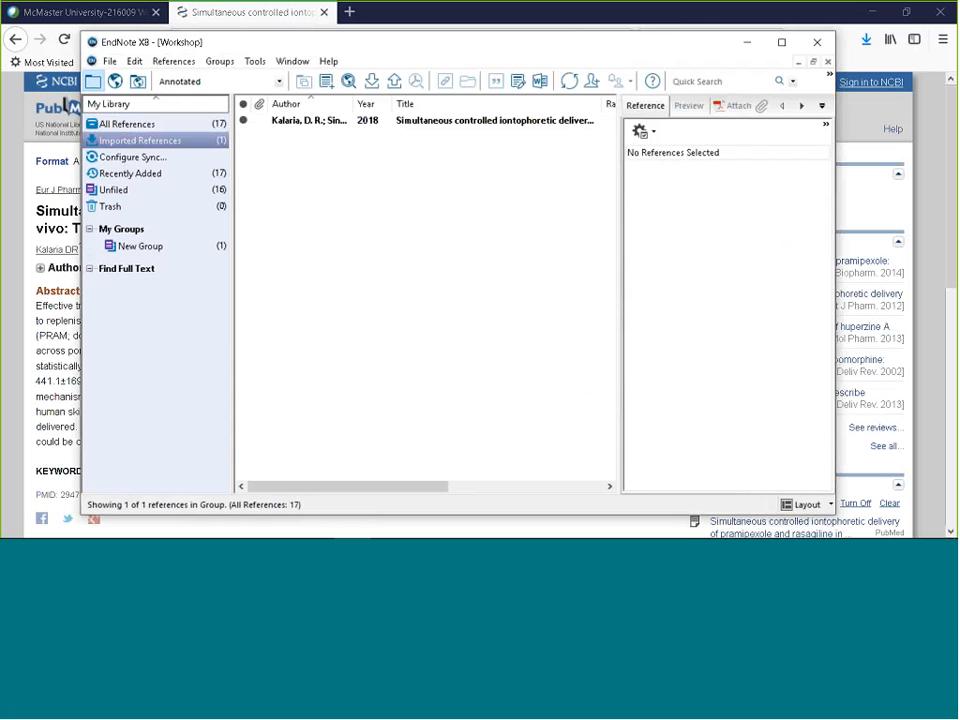
View the details of the "Simultaneous controlled iontophoretic delivery" reference in the Imported References group
click(130, 126)
click(135, 142)
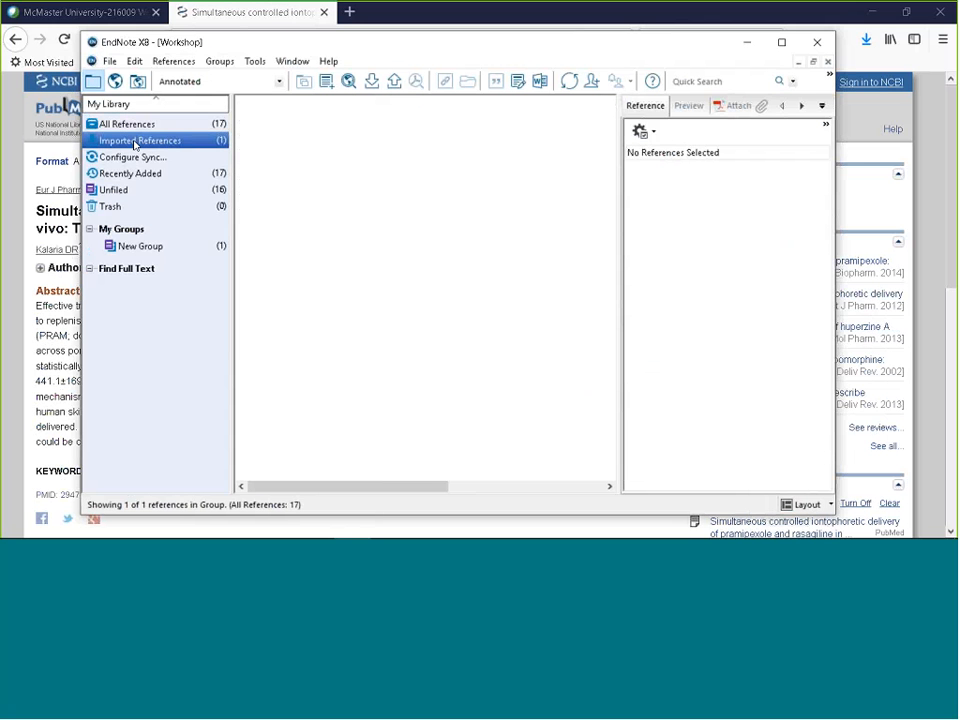
click(515, 122)
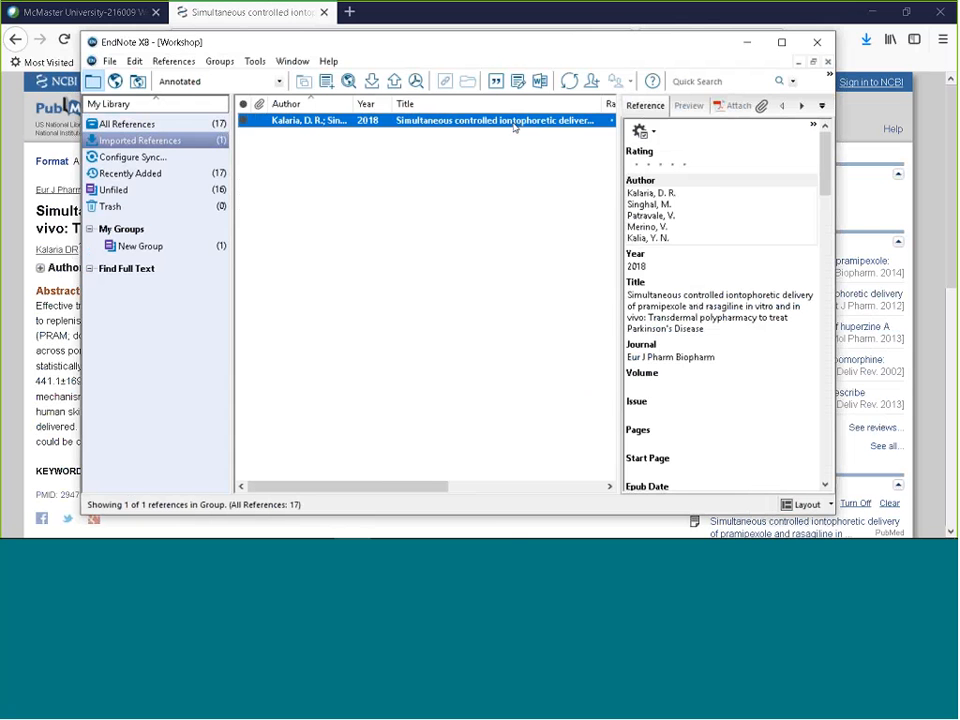
Find online updates for the imported iontophoretic delivery reference, review the available changes and update all its fields
right_click(515, 127)
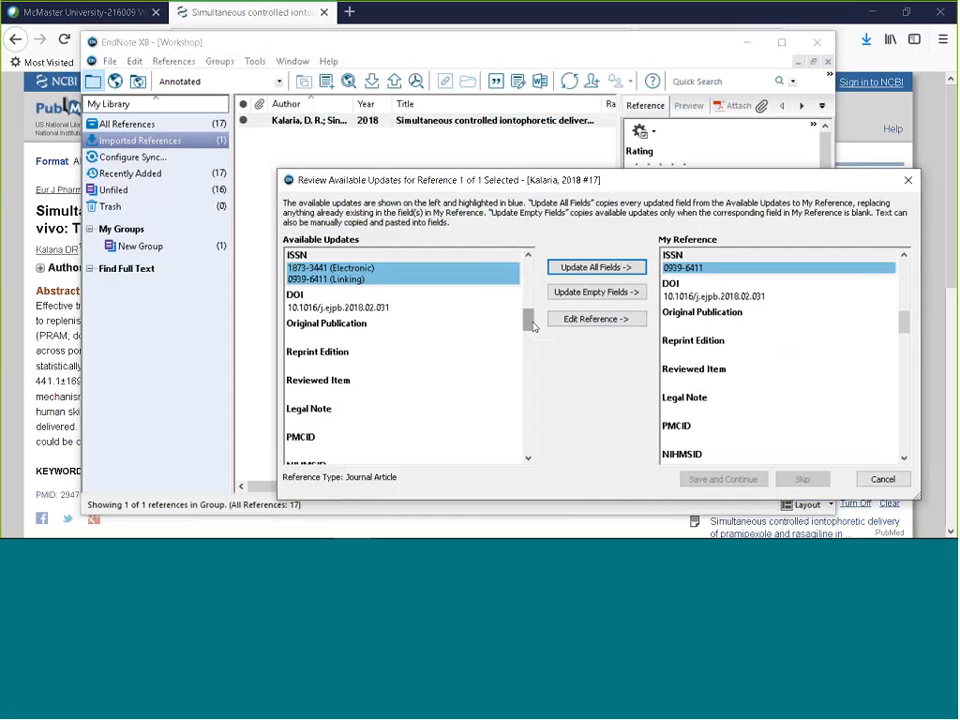
drag(533, 327, 530, 421)
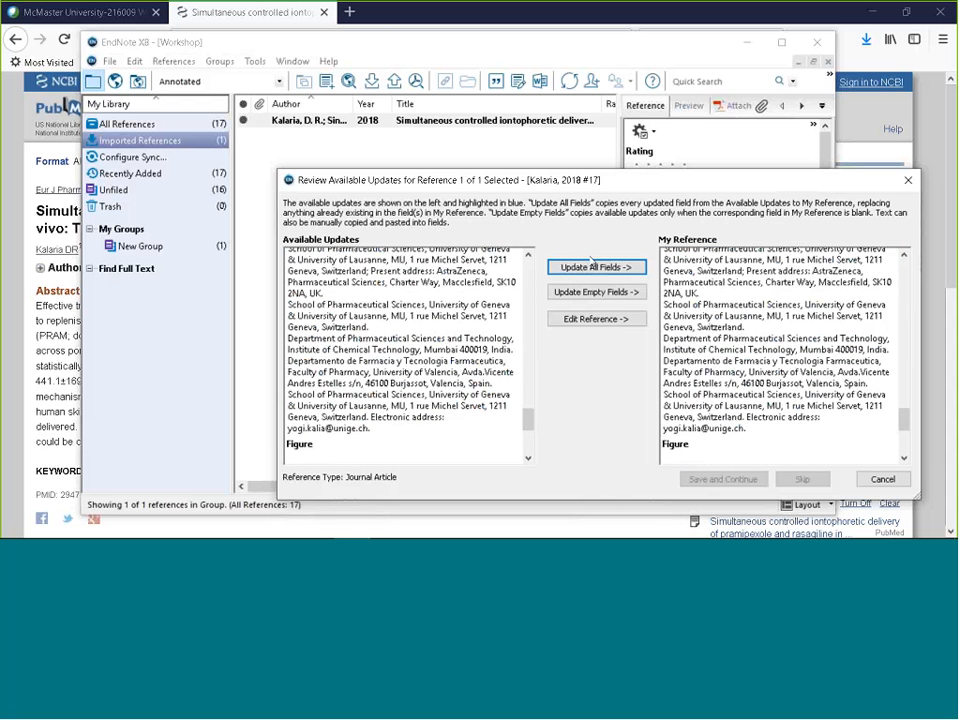
click(592, 266)
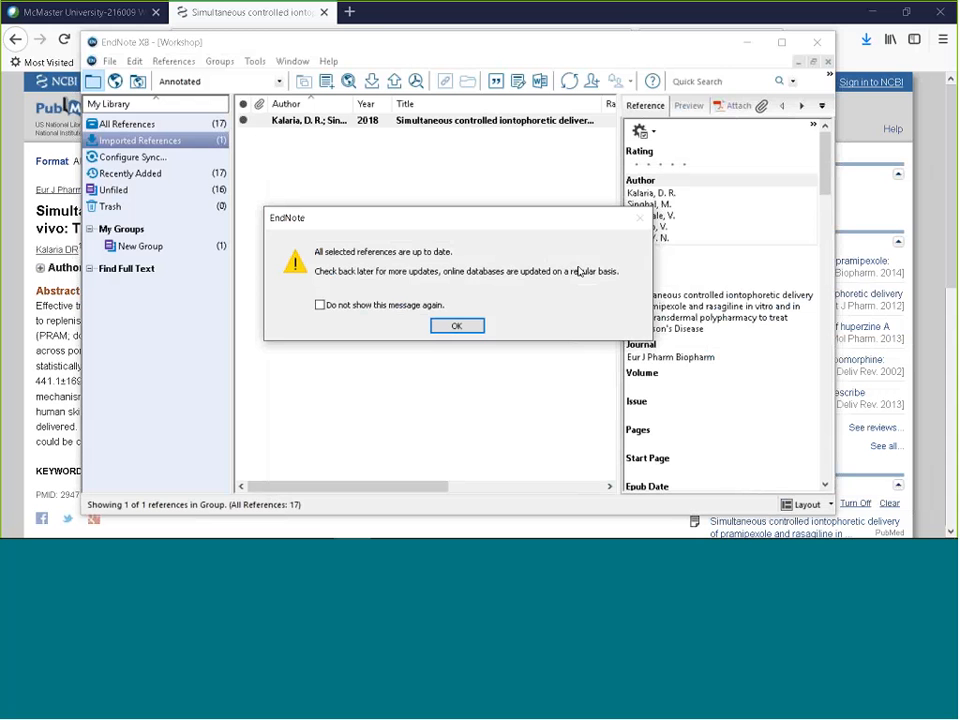
Dismiss the update notice and switch to Firefox, showing the iontophoretic delivery article in PubMed
click(458, 326)
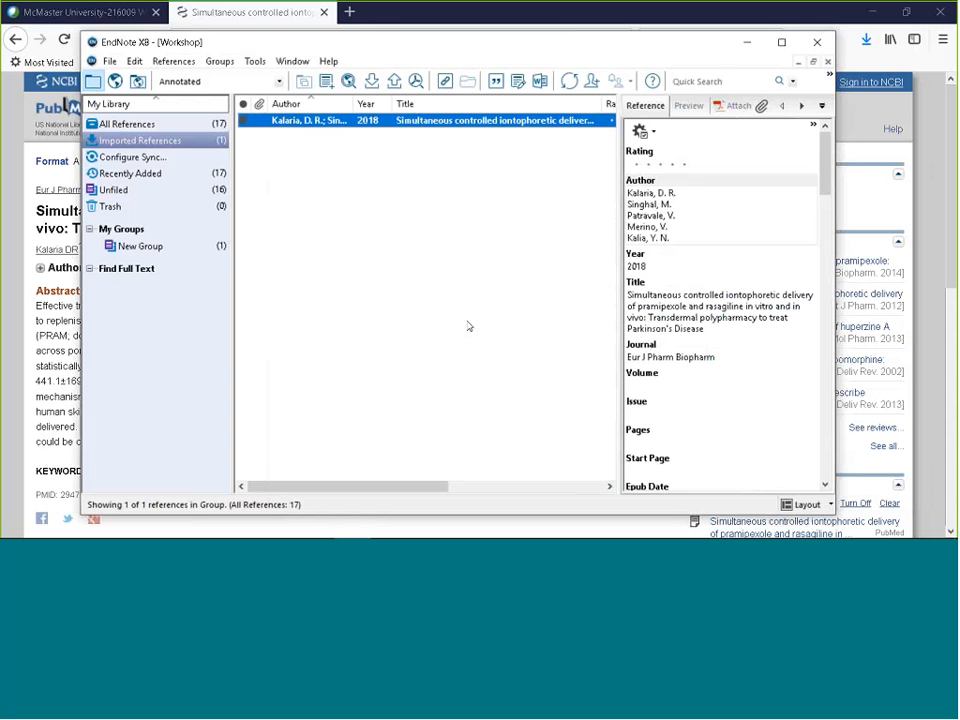
click(469, 326)
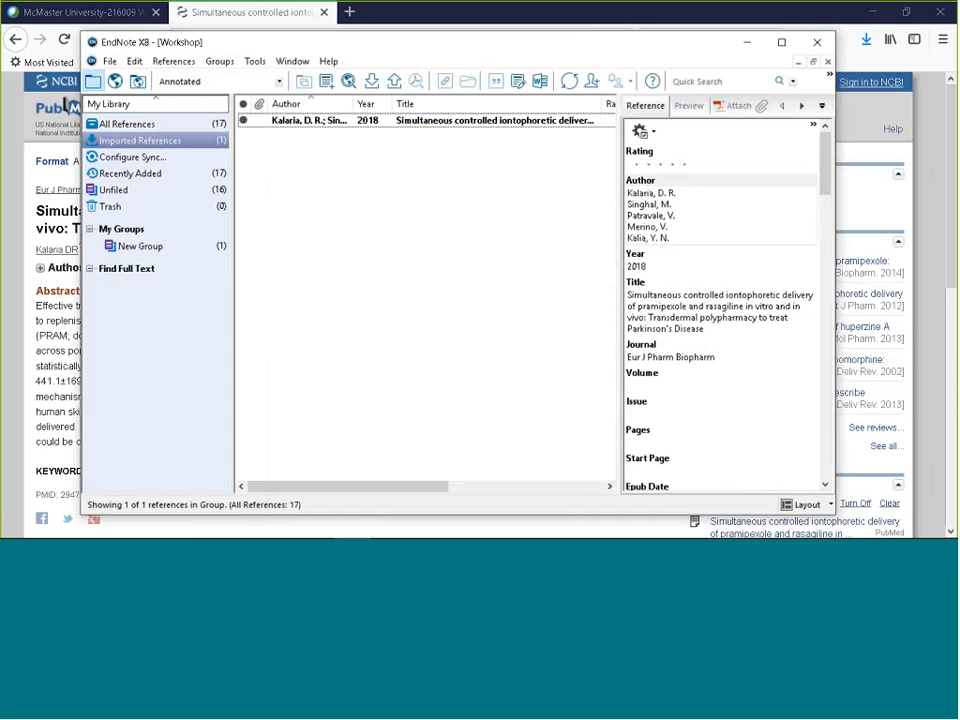
mouse_move(97, 519)
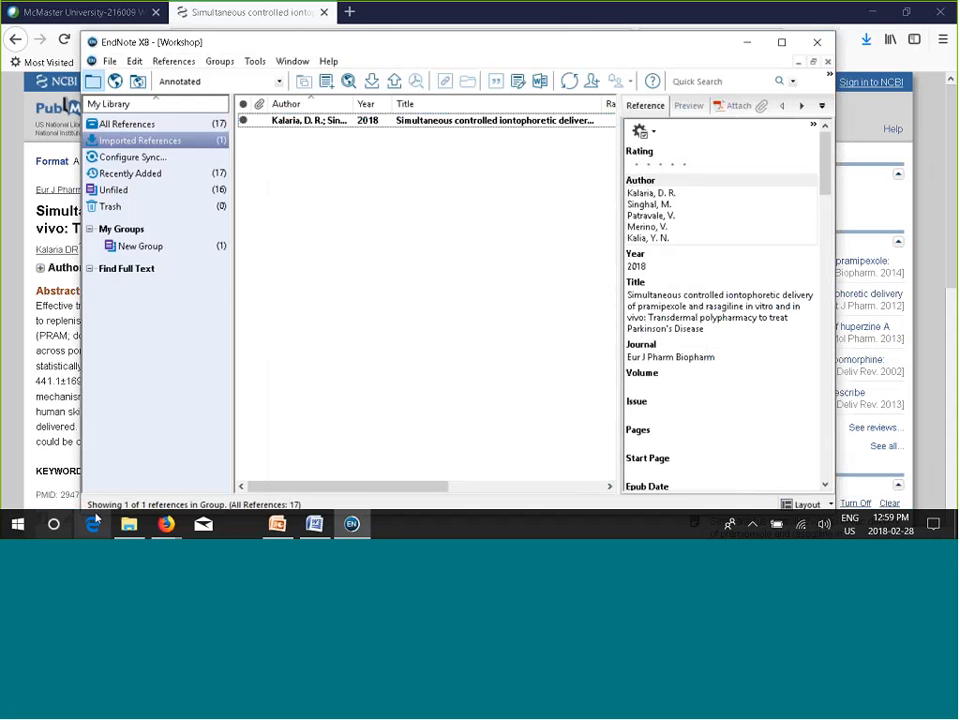
mouse_move(166, 523)
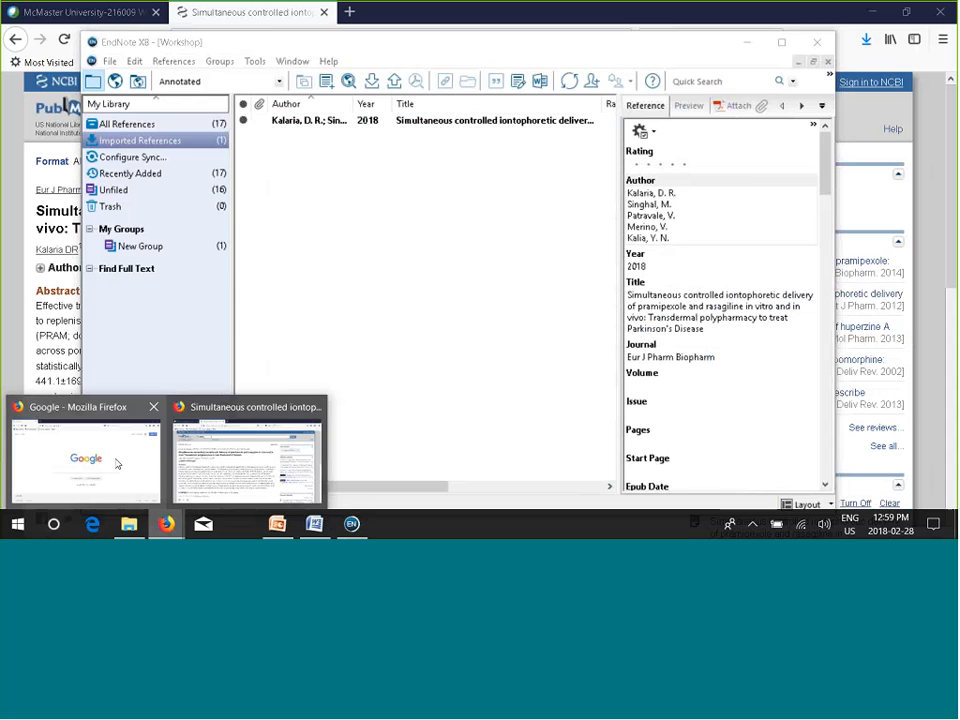
click(298, 430)
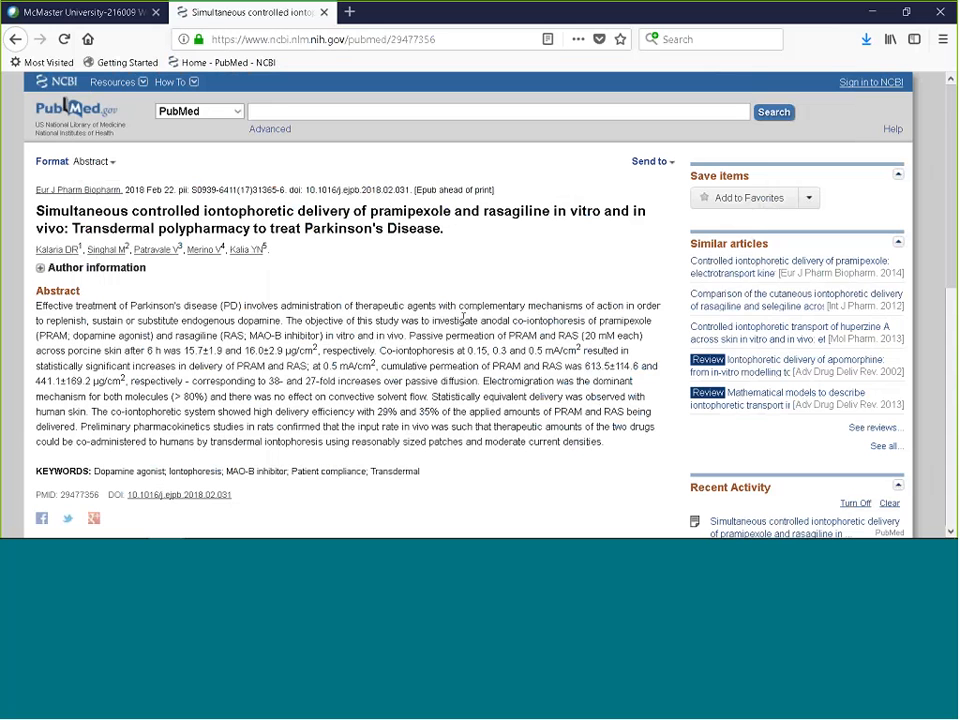
Copy the PMID of the iontophoretic delivery article from below its abstract
scroll(463, 318, down, 2)
scroll(463, 318, up, 2)
scroll(463, 320, down, 1)
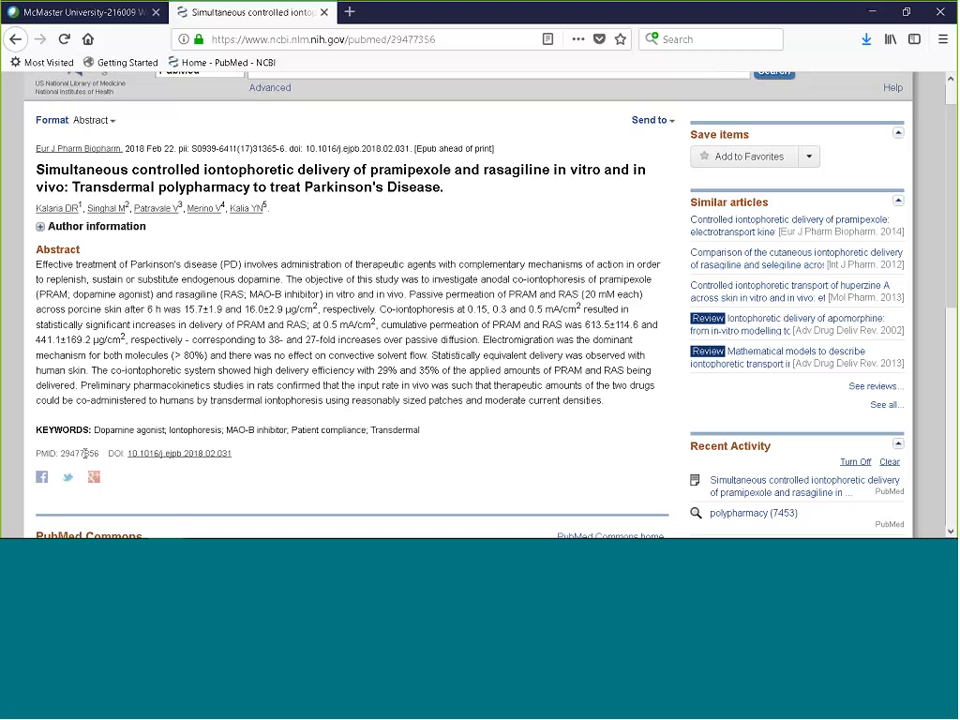
double_click(85, 453)
right_click(85, 453)
click(172, 369)
From the polypharmacy results, open "Implementation of Proton Pump Inhibitor Deprescription Protocol in Geriatric Residents" and copy its PMID
click(16, 40)
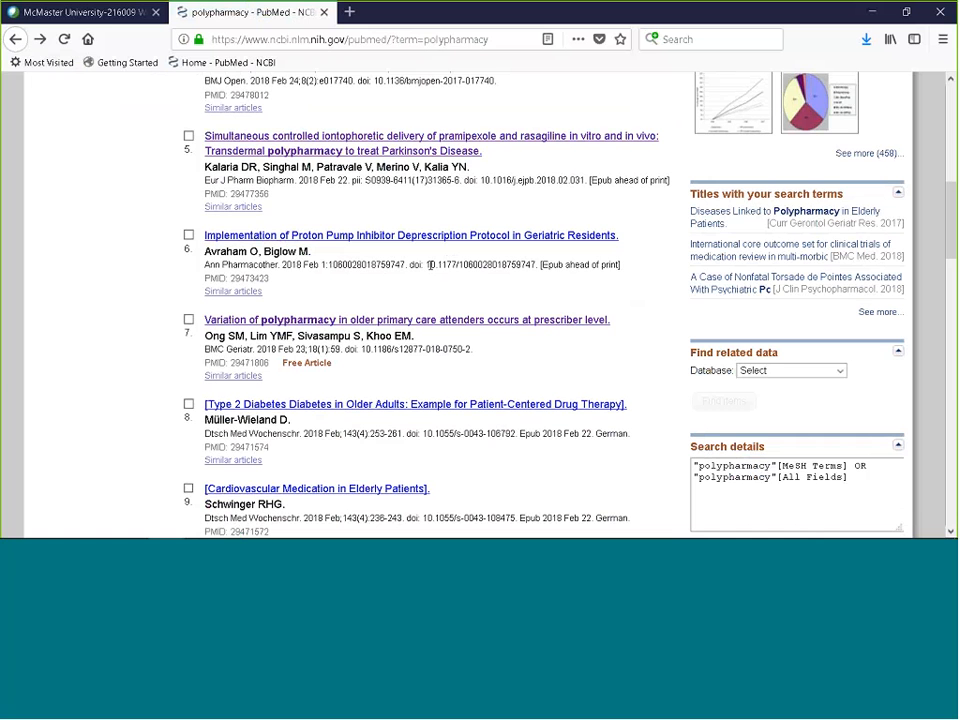
click(426, 238)
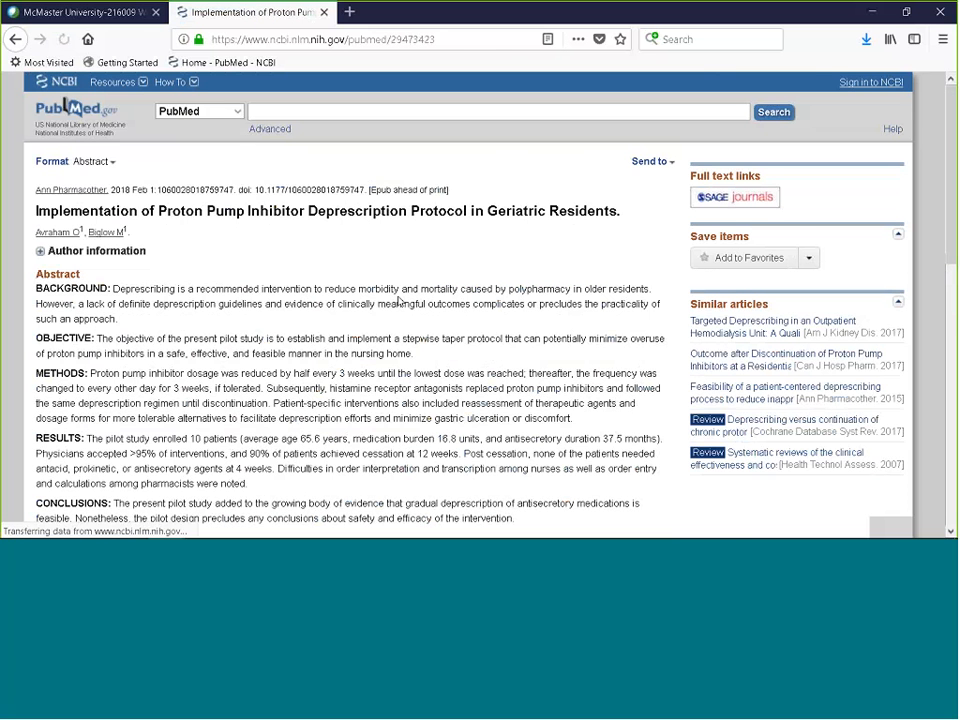
scroll(397, 302, down, 5)
scroll(396, 302, up, 1)
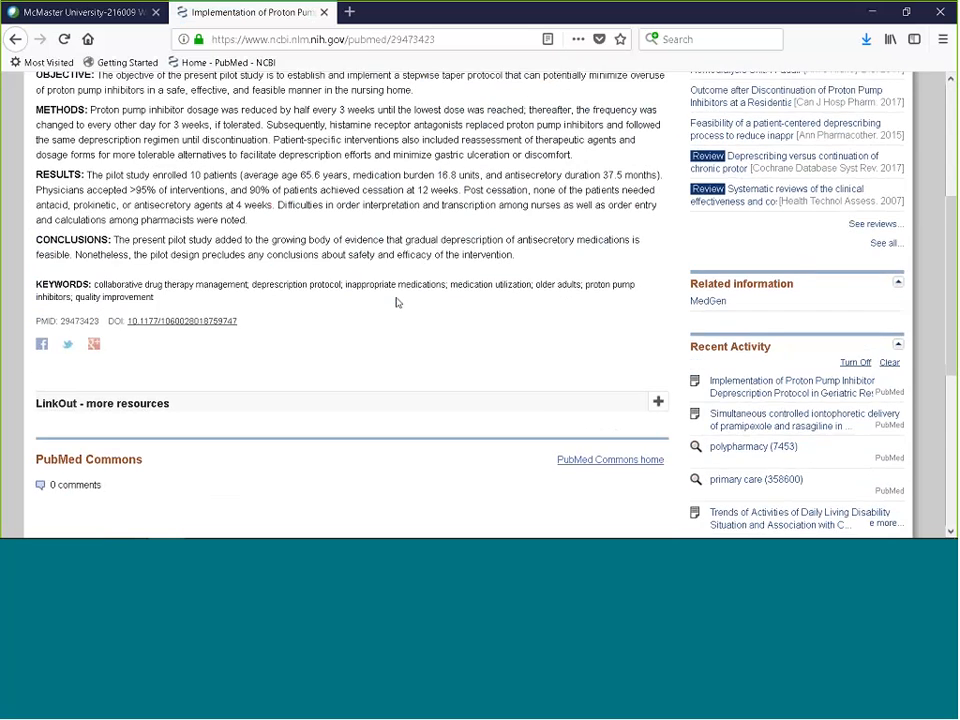
scroll(396, 302, up, 2)
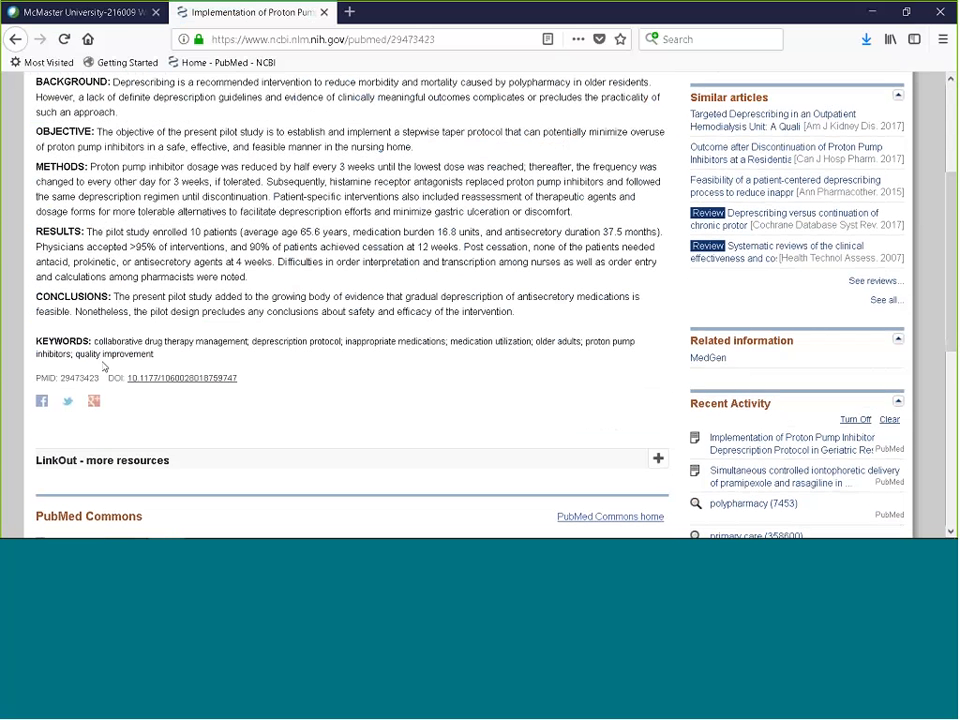
double_click(82, 378)
key(ctrl+c)
Switch to EndNote and create a new journal article reference in All References with only the accession number 29473423
mouse_move(262, 528)
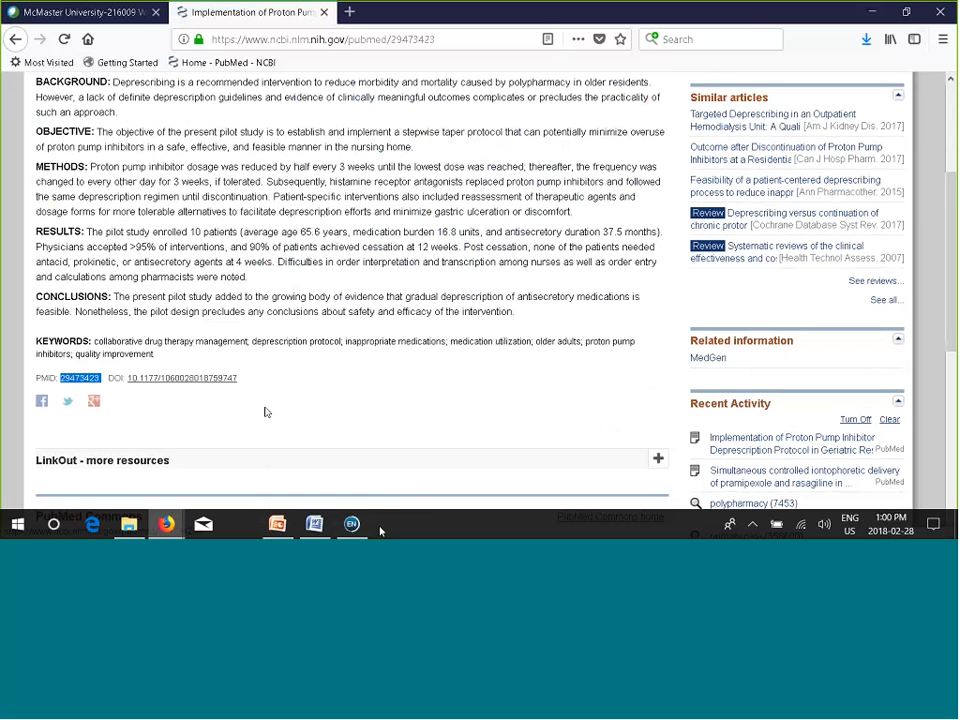
click(396, 488)
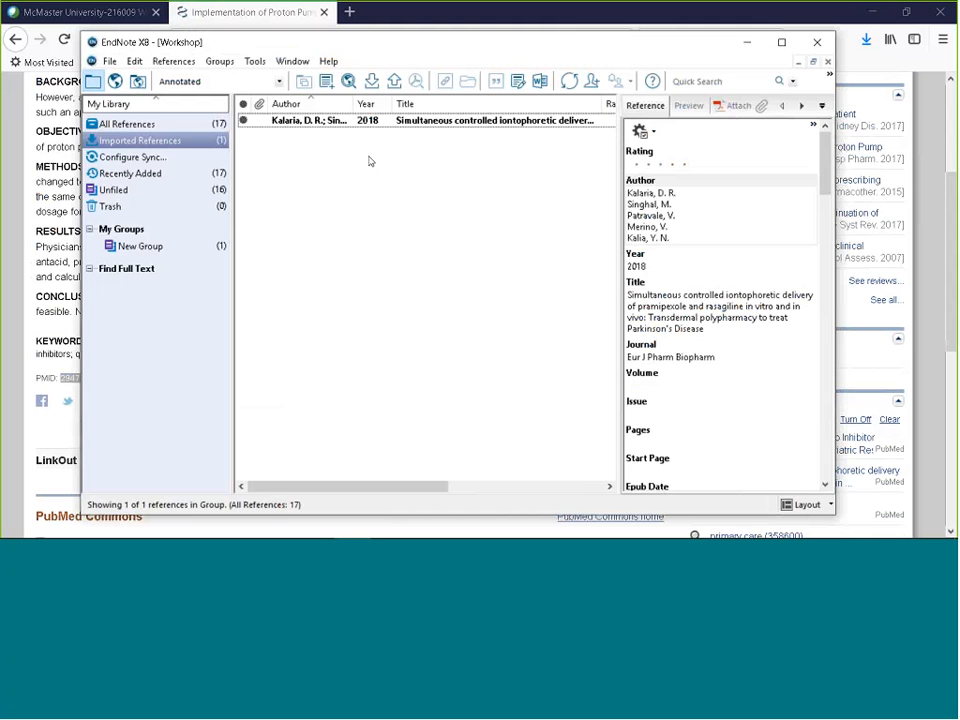
click(203, 125)
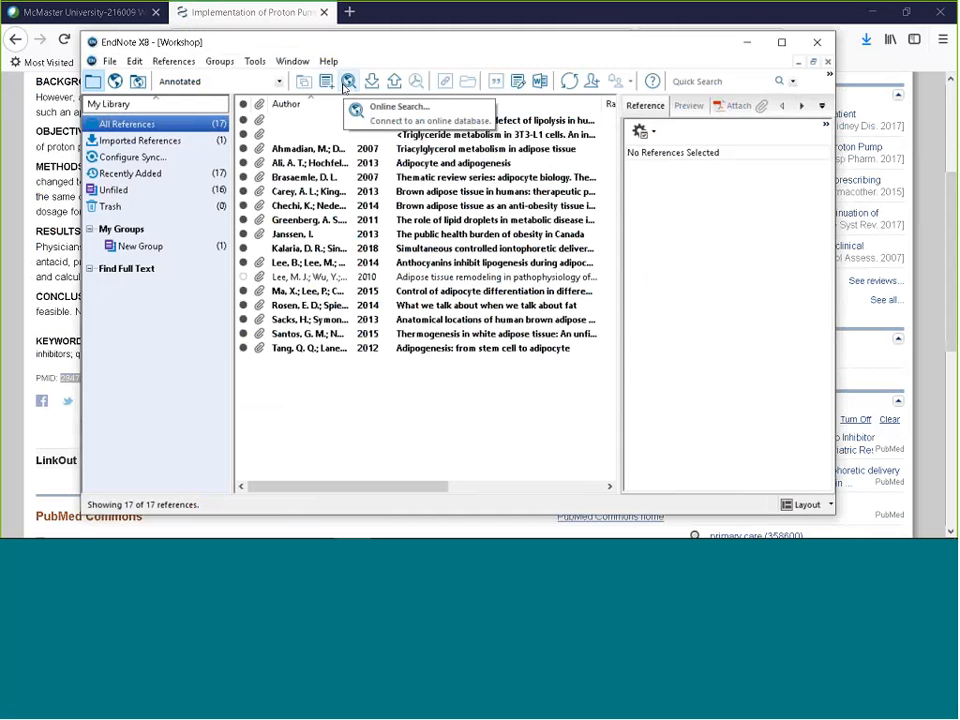
click(327, 84)
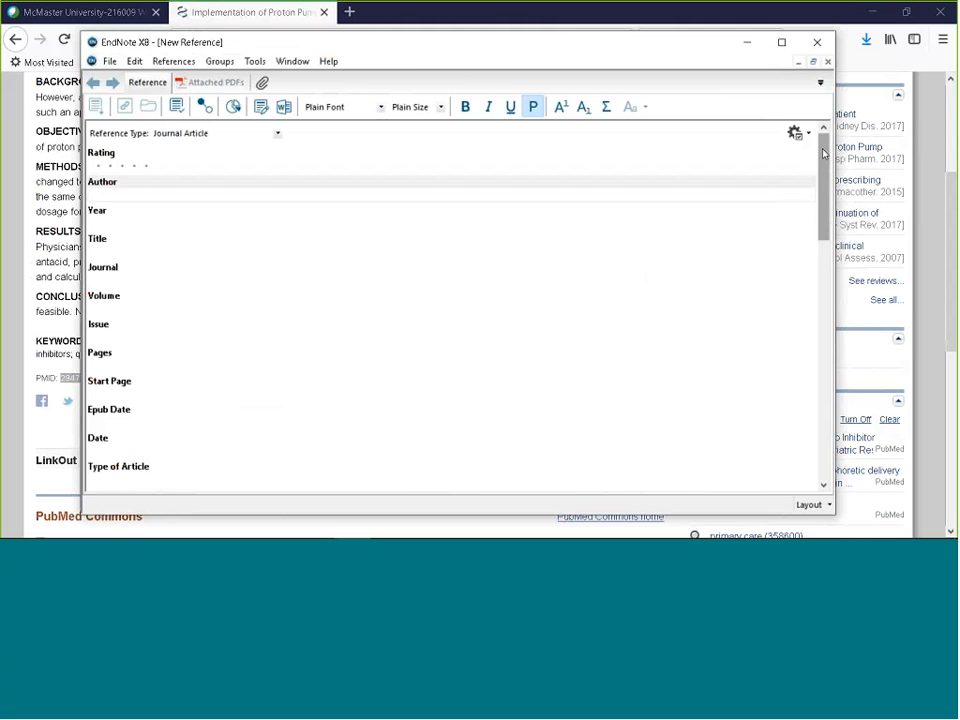
drag(824, 153, 820, 309)
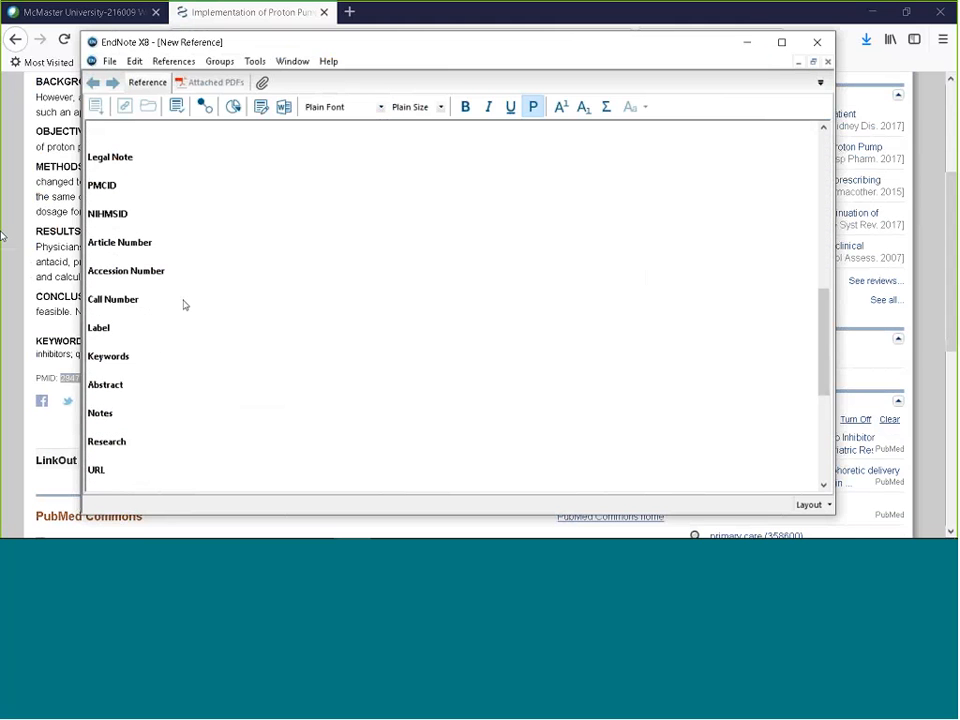
click(146, 285)
key(ctrl+v)
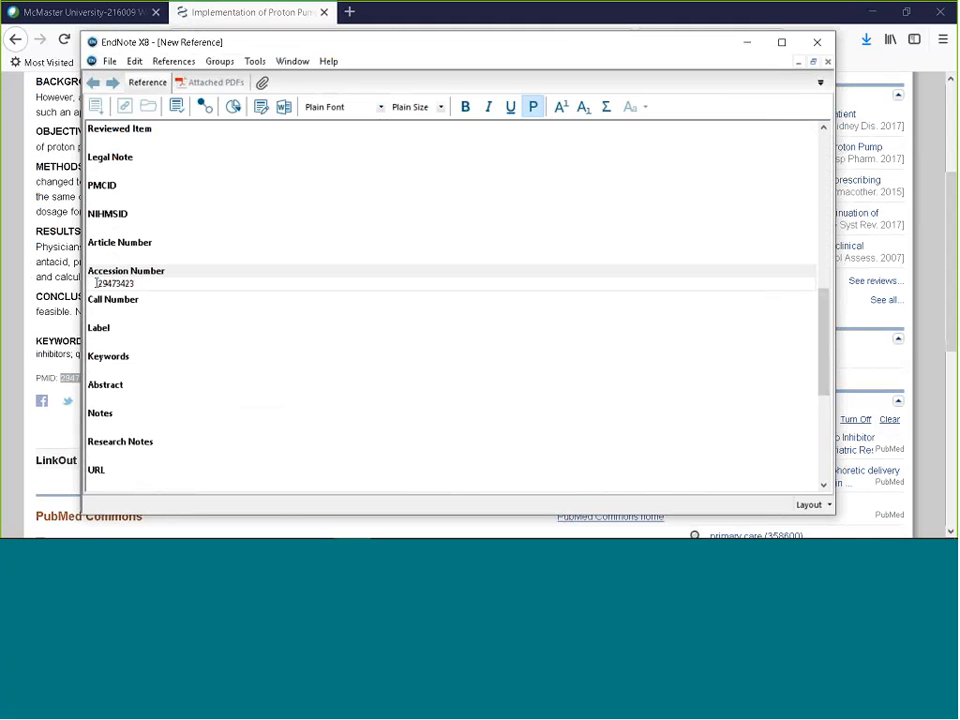
click(96, 283)
key(Delete)
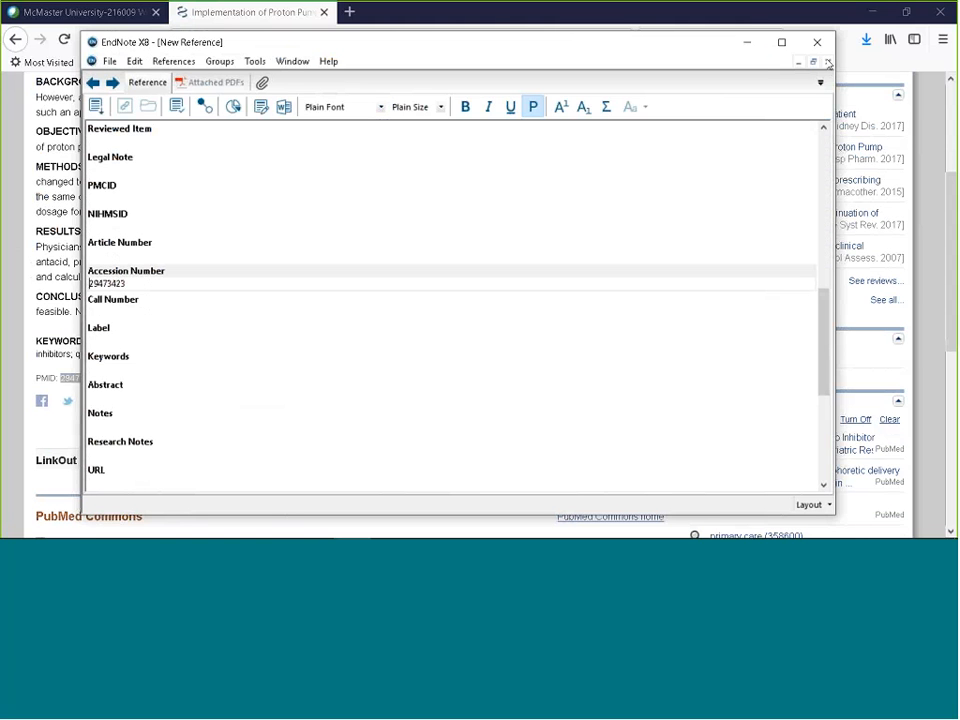
click(828, 63)
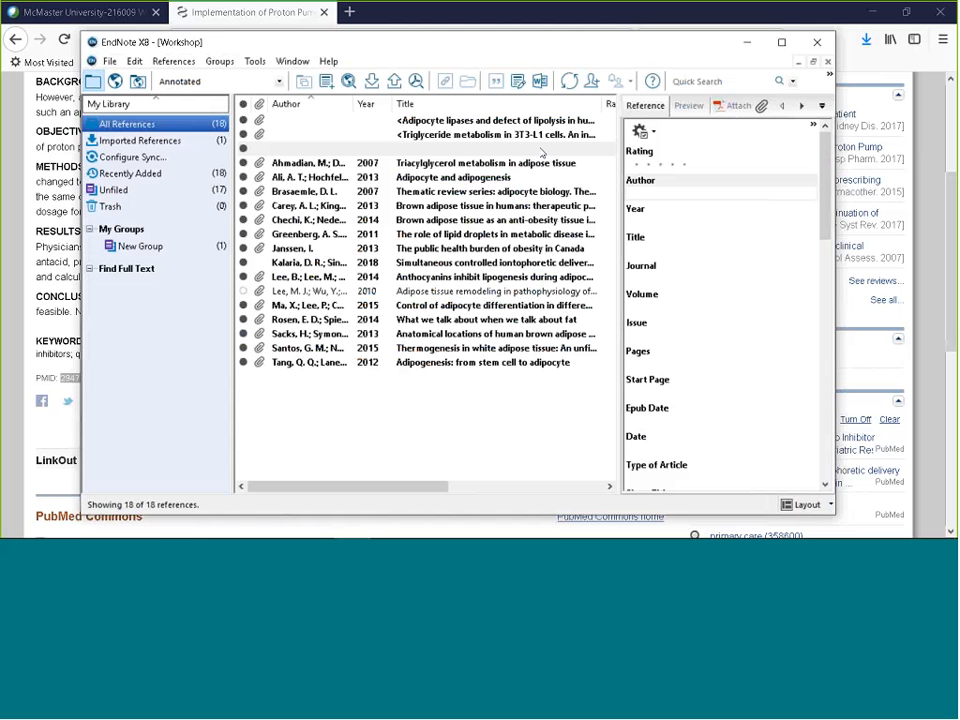
Find online reference updates for the blank new reference, review the available changes and update all its fields
click(487, 152)
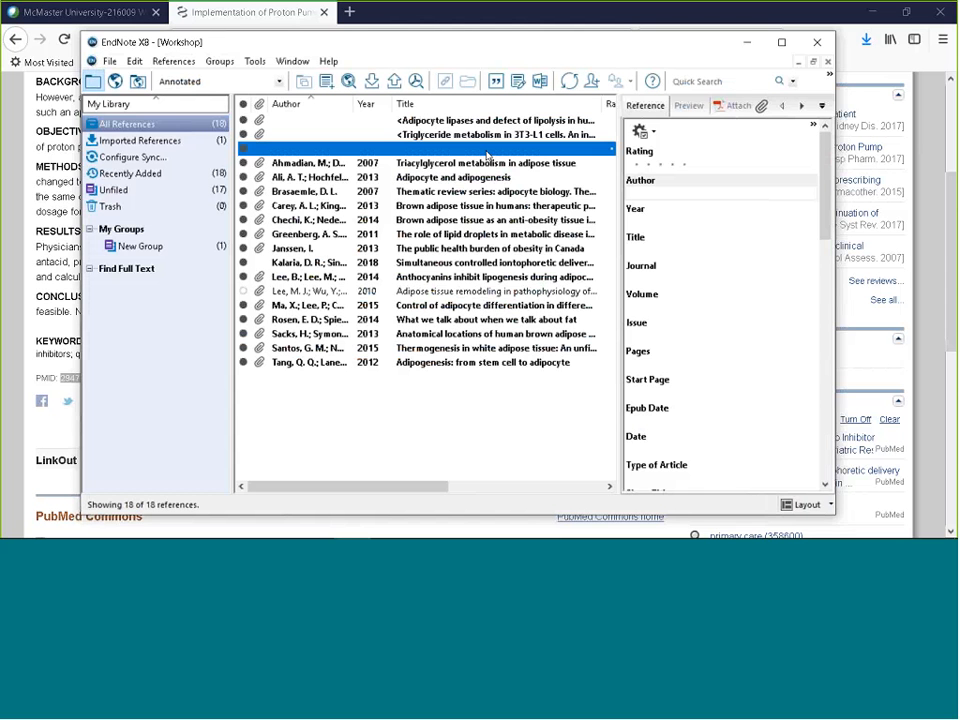
right_click(487, 153)
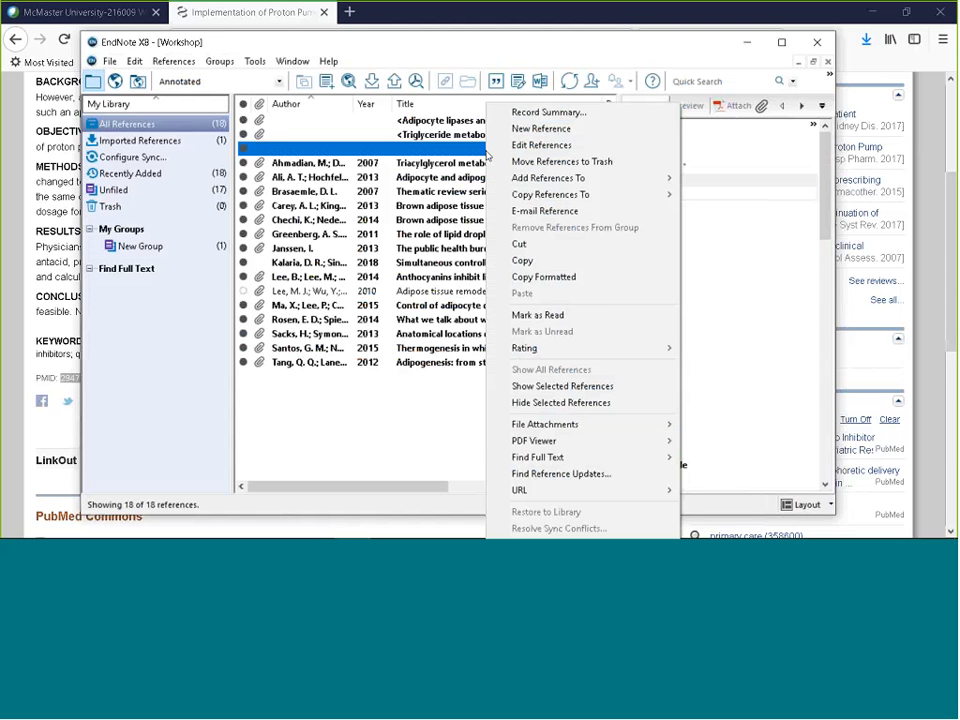
click(577, 474)
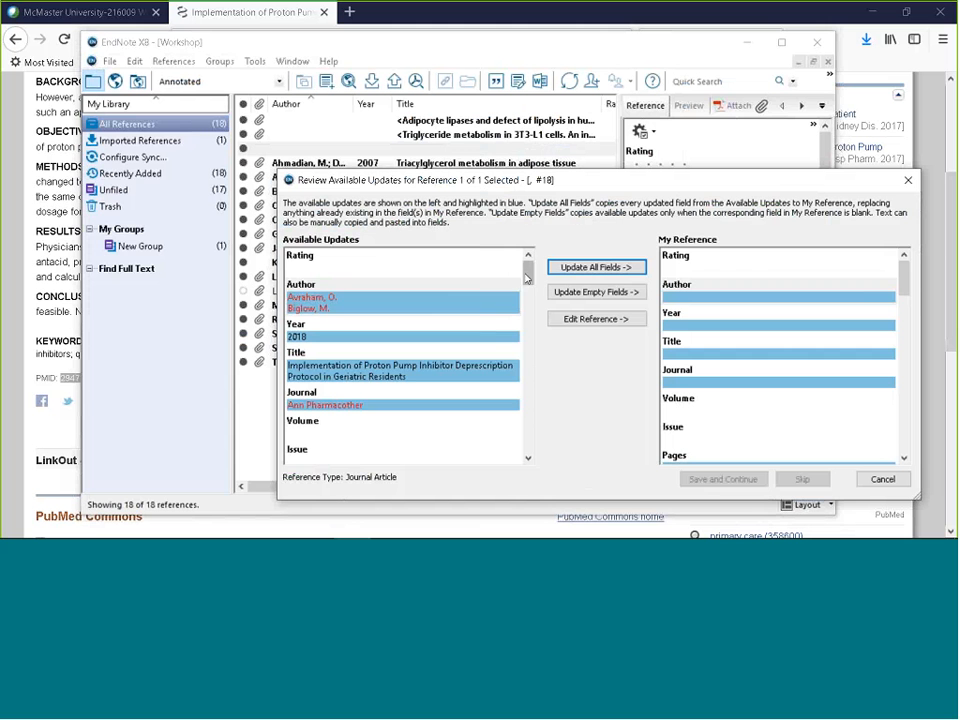
drag(528, 270, 527, 338)
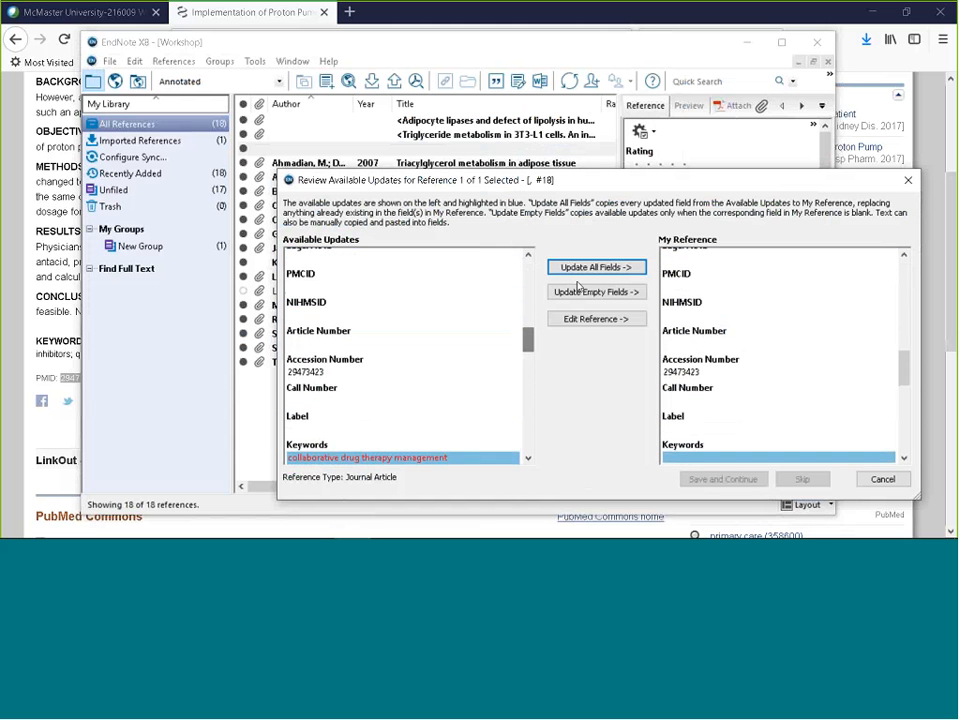
click(597, 268)
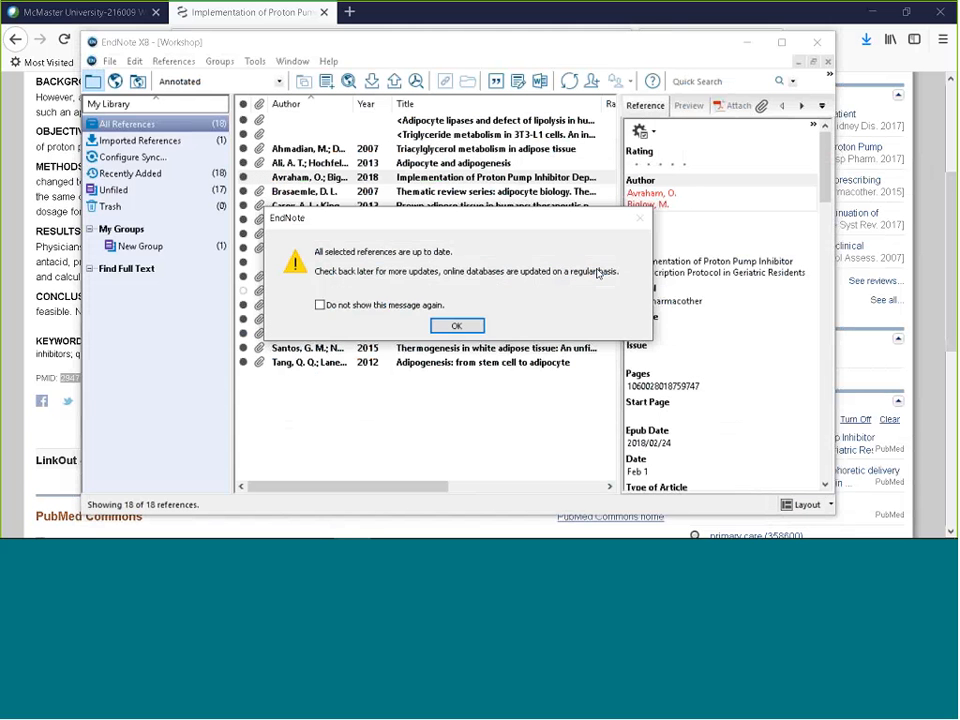
click(456, 325)
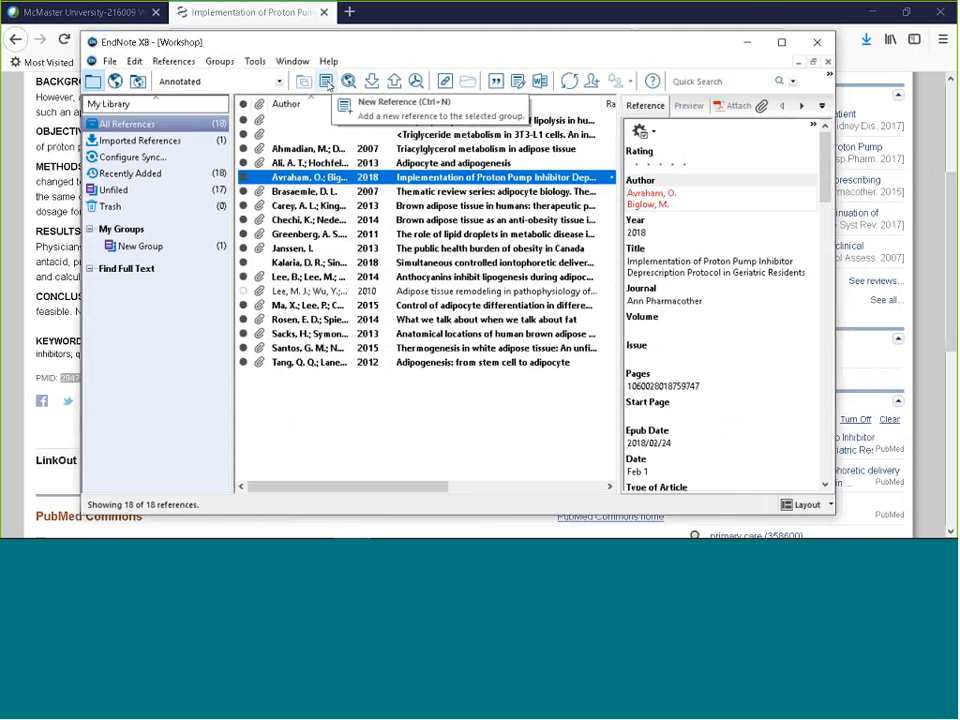
click(573, 83)
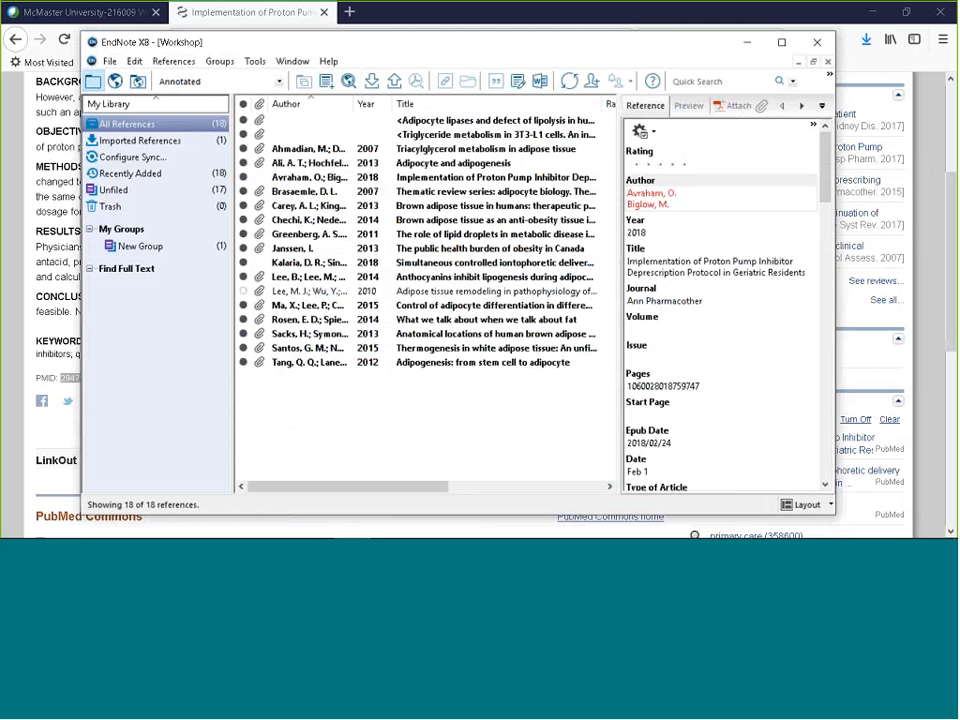
key(ctrl+a)
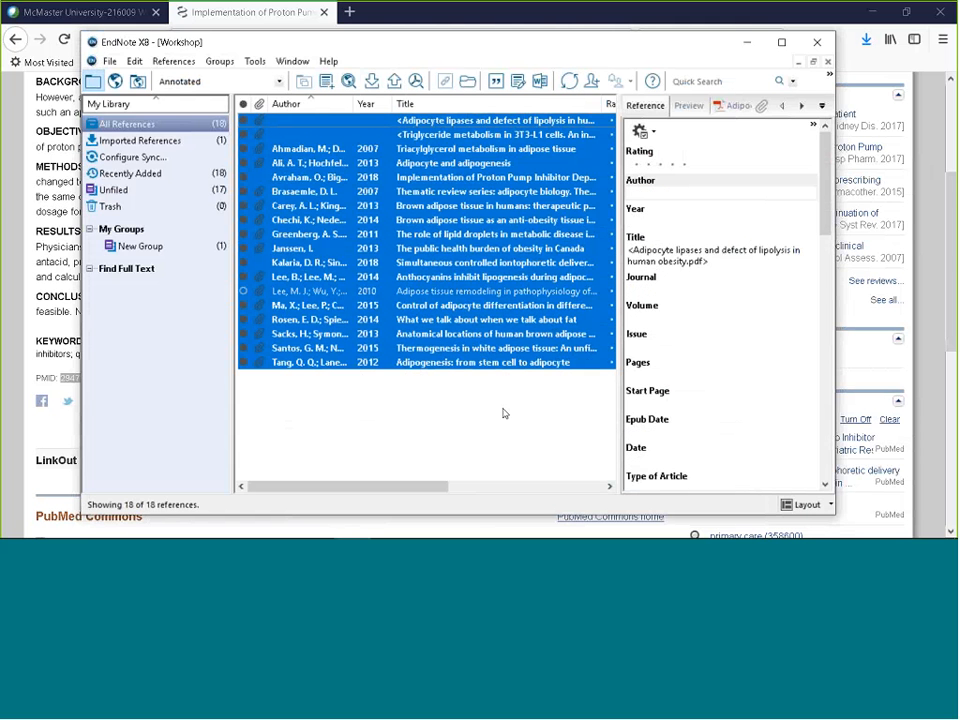
right_click(458, 234)
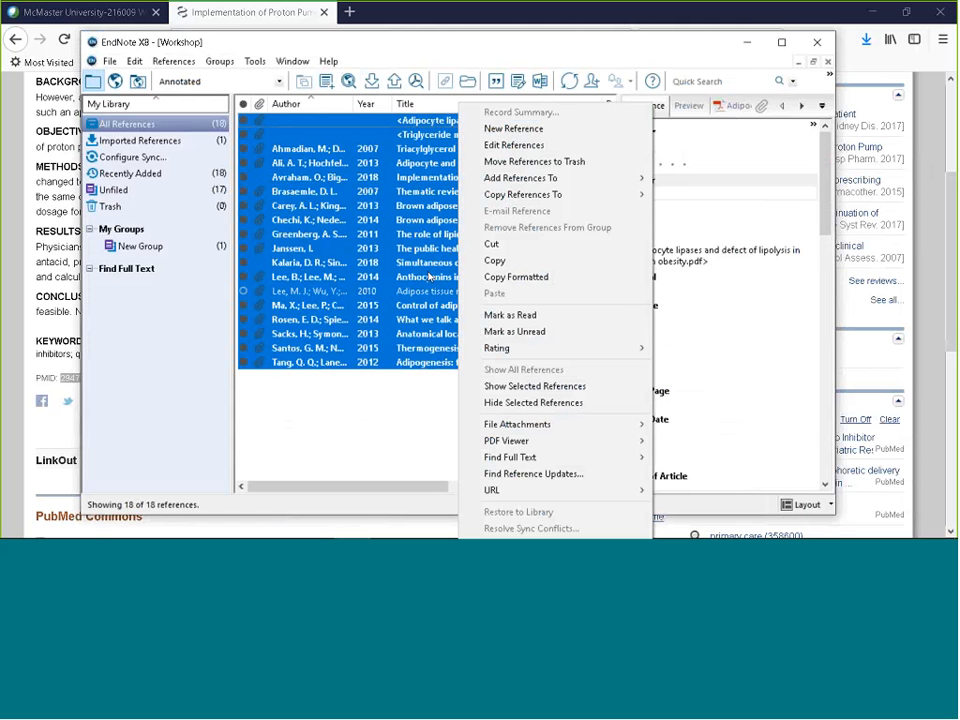
click(408, 407)
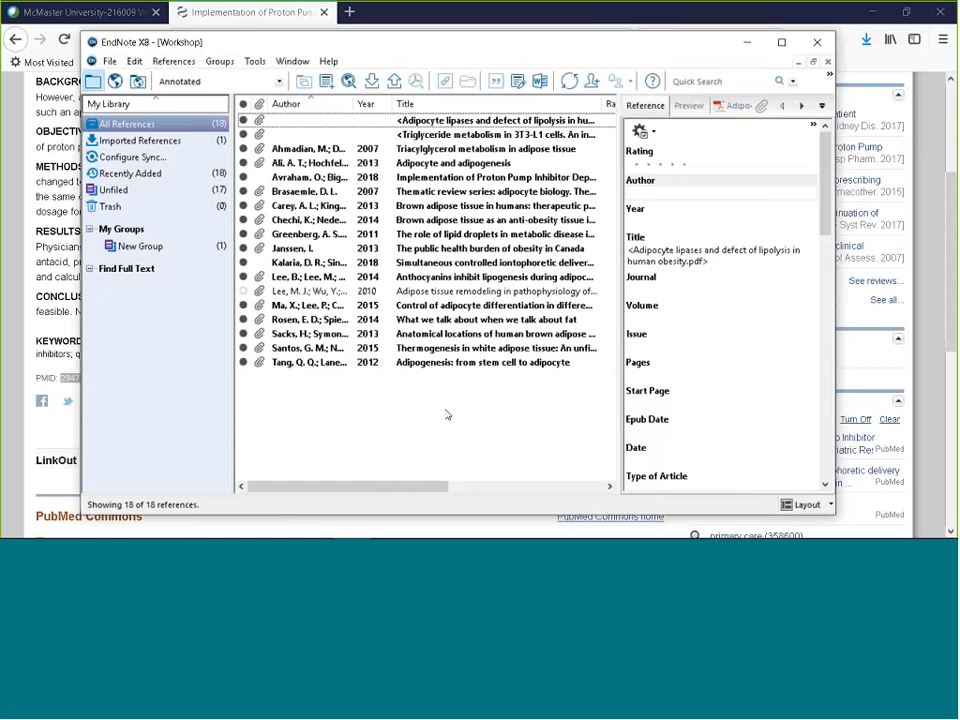
Switch back to Firefox and open the PMC full text of "Variation of polypharmacy in older primary care attenders" from the polypharmacy results
key(alt+Tab)
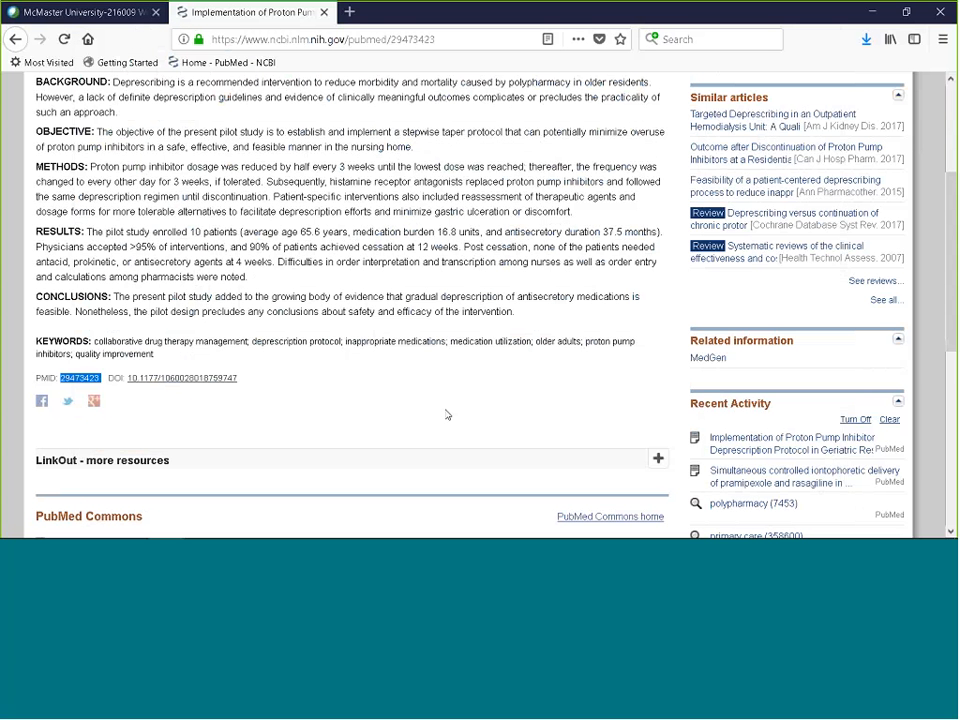
key(alt+Left)
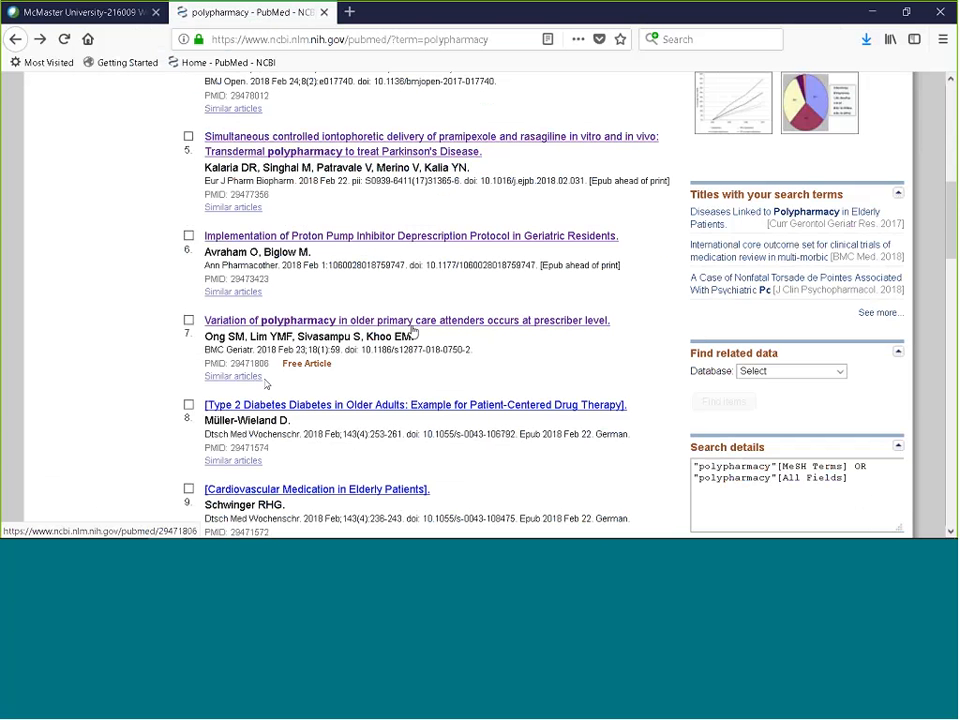
click(347, 322)
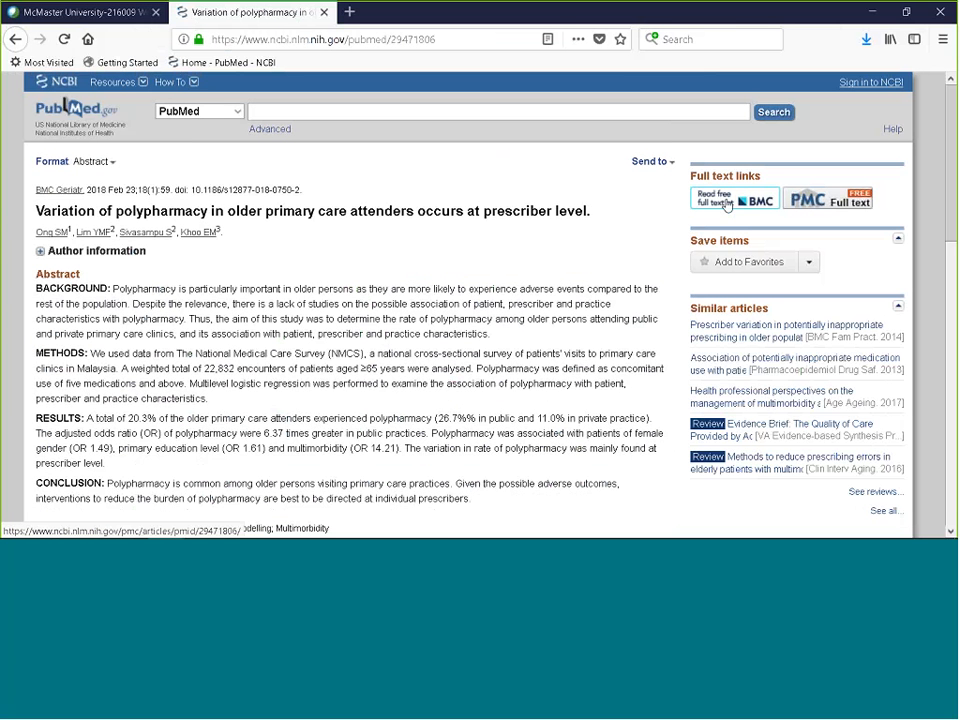
click(841, 202)
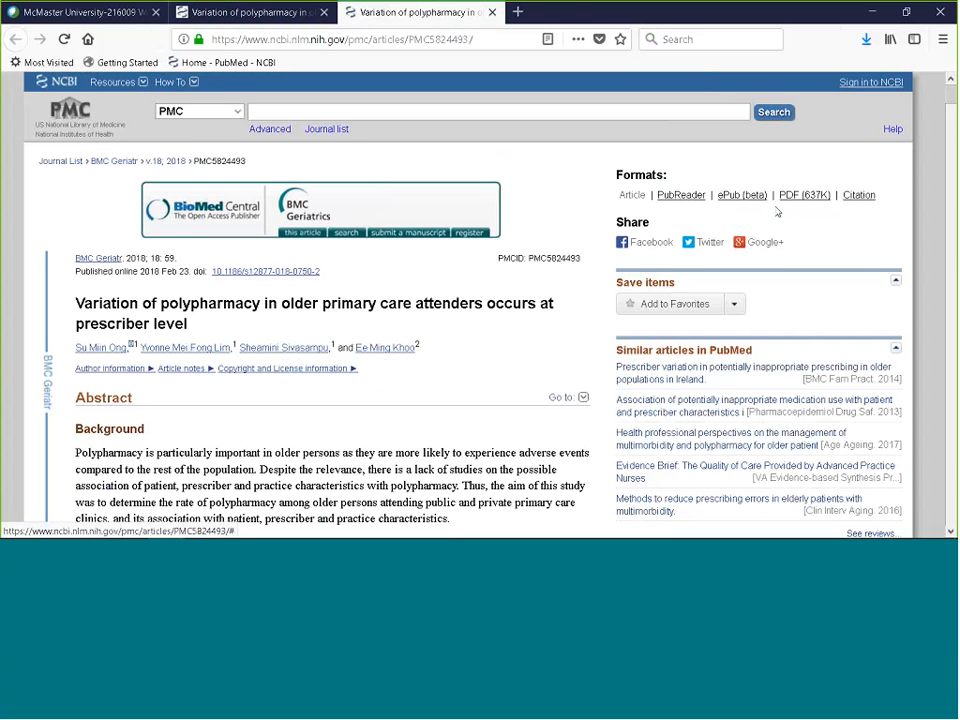
View the article's citation formats and save its PDF as 12877_2018_Article_750.pdf
click(861, 196)
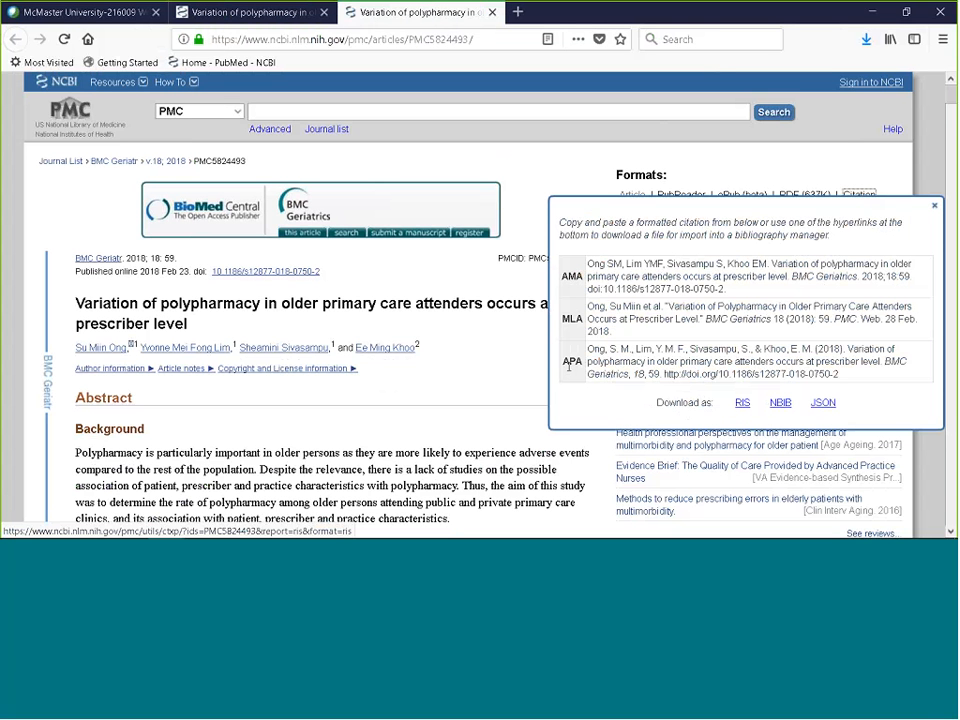
click(802, 195)
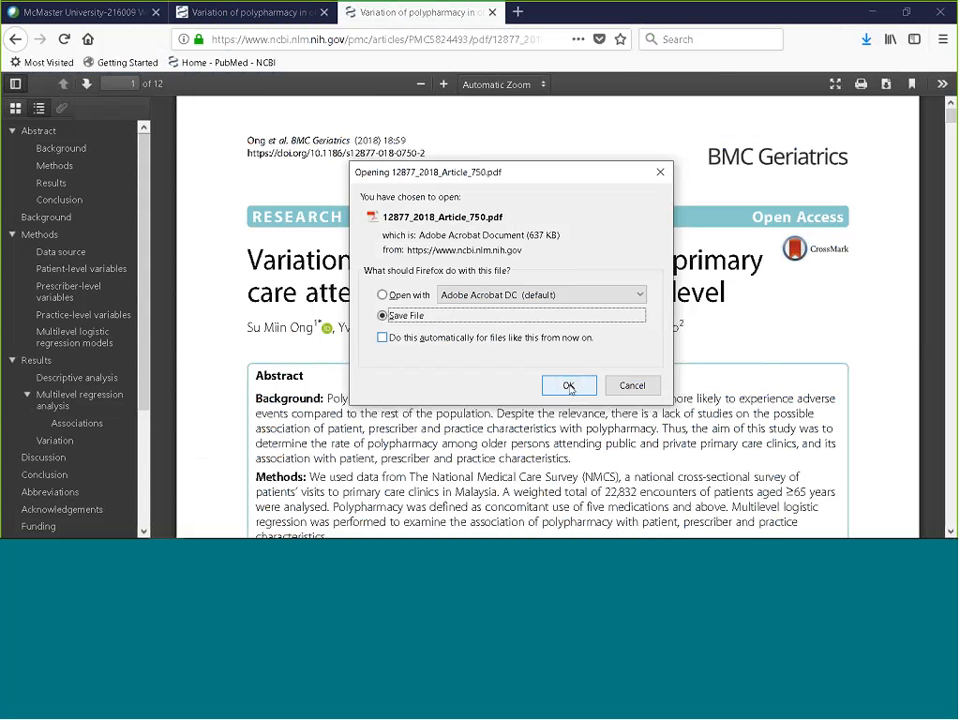
click(568, 386)
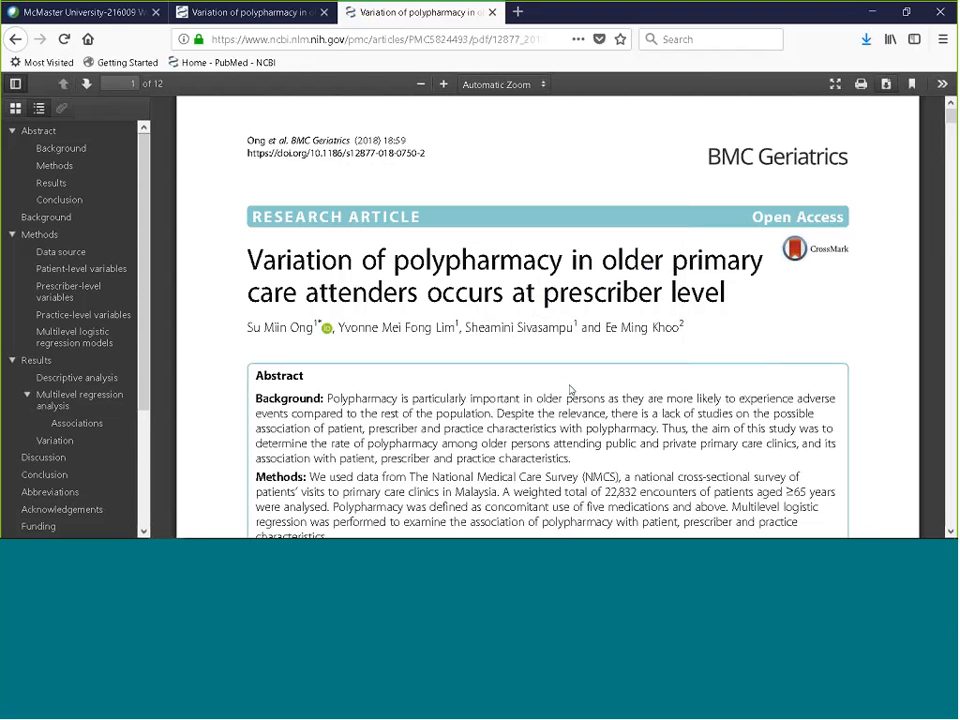
Switch to EndNote and choose 12877_2018_Article_750.pdf from the Downloads folder as the file to import
mouse_move(141, 535)
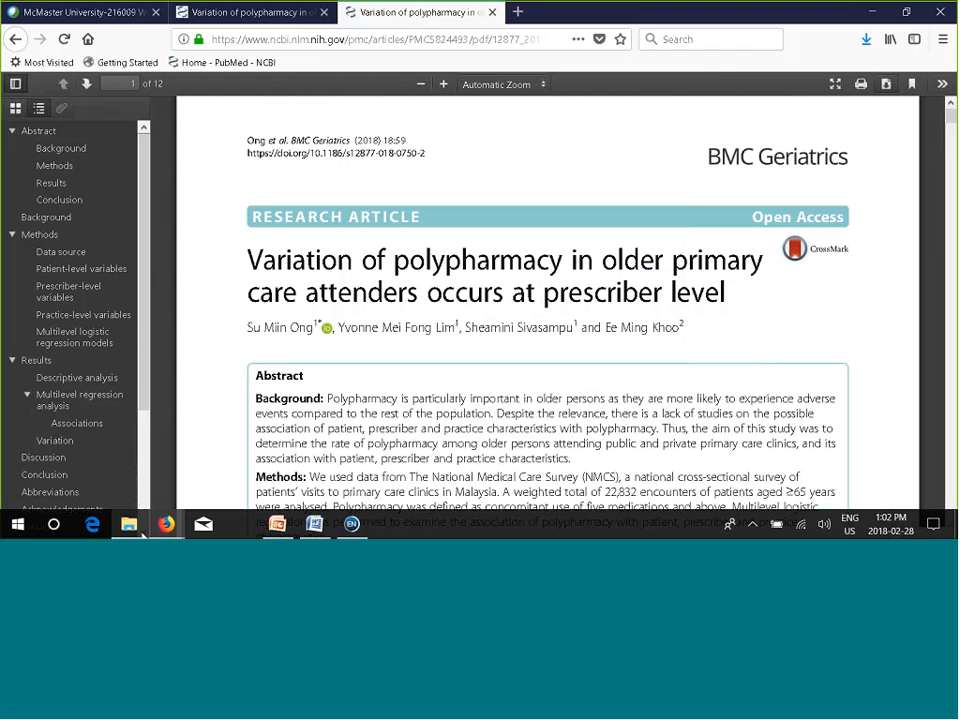
mouse_move(368, 535)
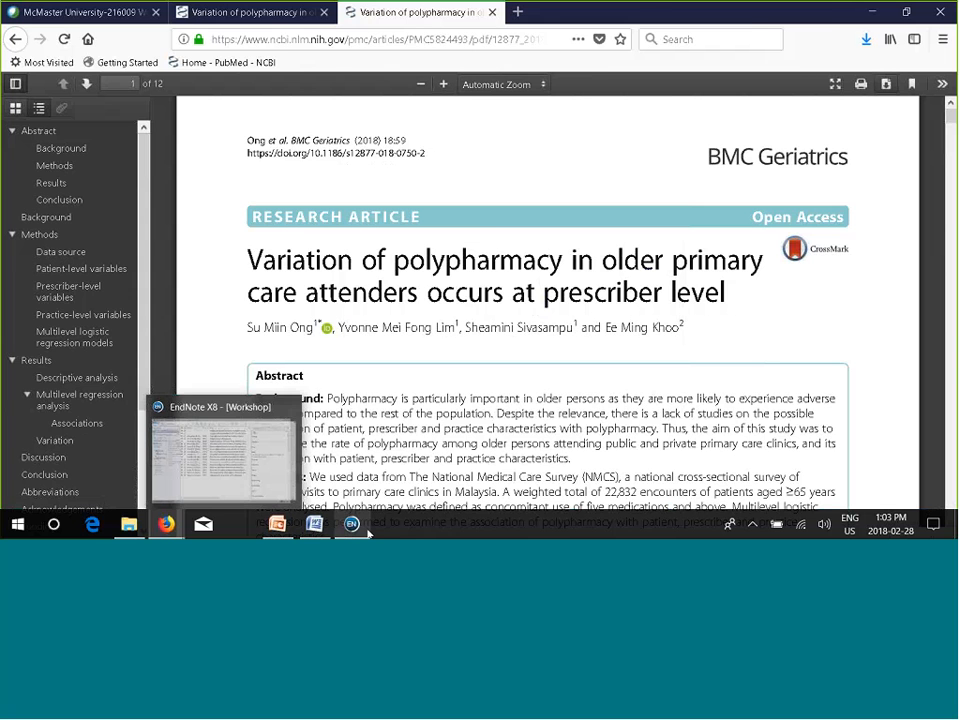
click(368, 535)
click(109, 61)
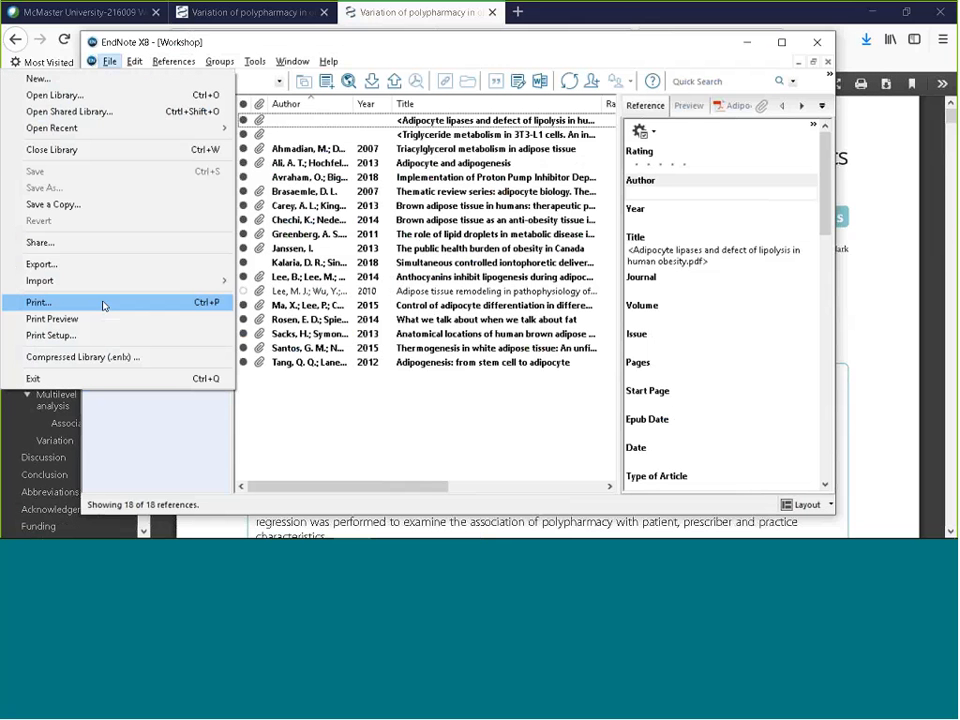
mouse_move(167, 281)
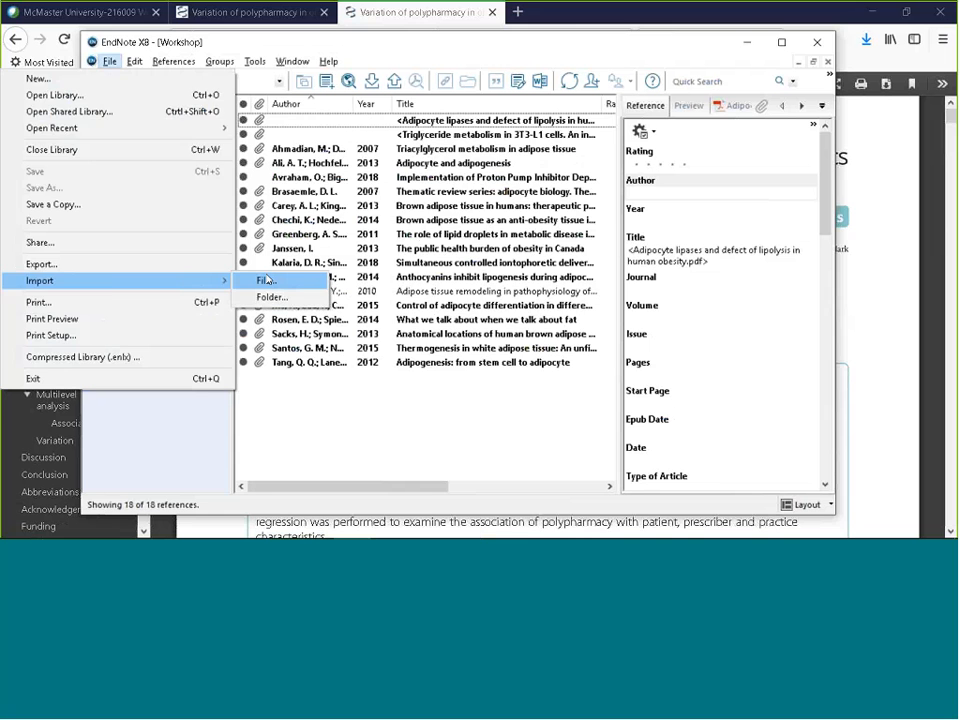
click(266, 281)
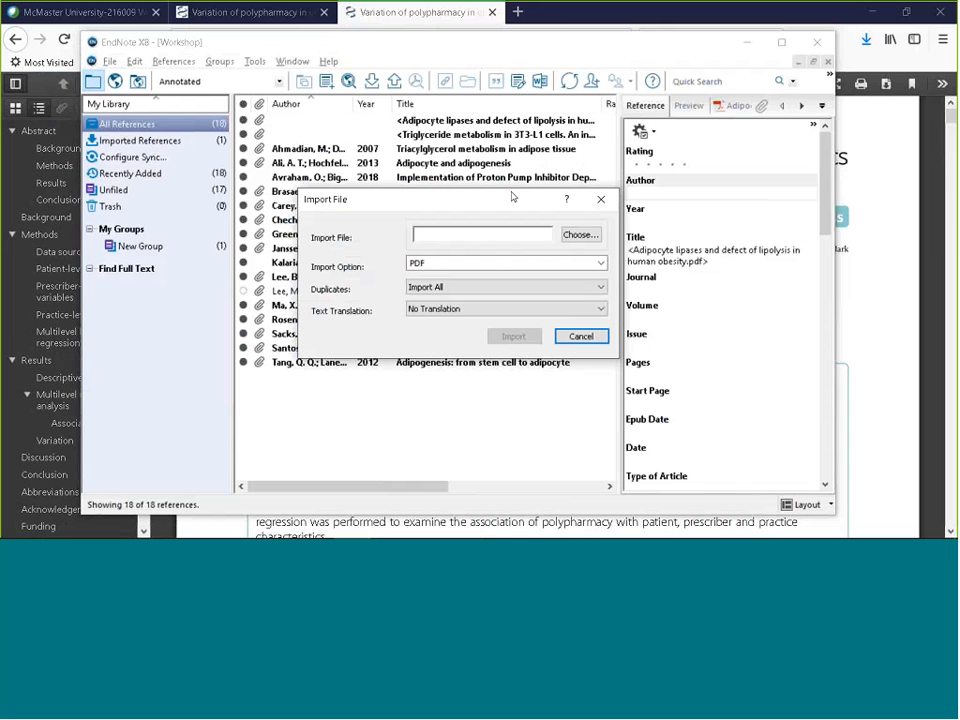
click(580, 235)
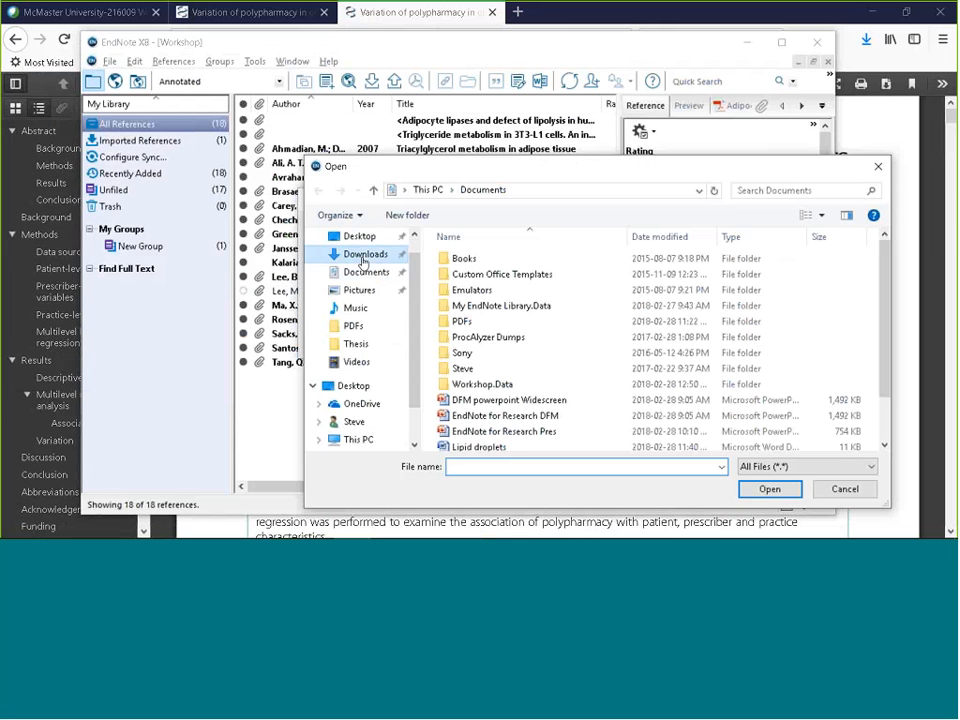
click(365, 256)
click(483, 260)
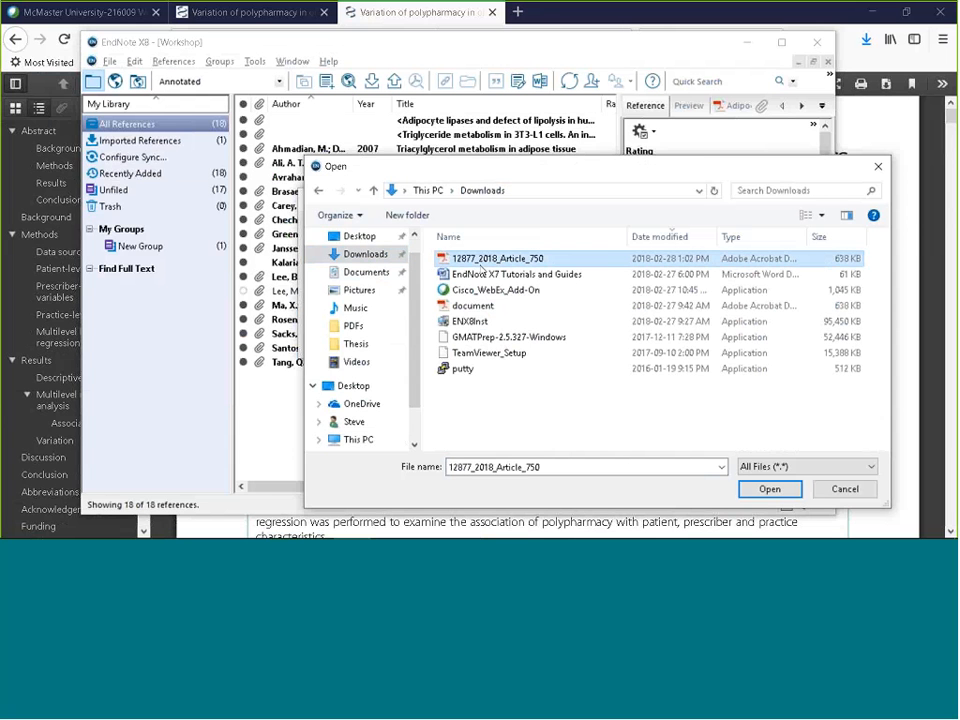
double_click(486, 262)
Review the import settings and import the file with the PDF option, Import All duplicates and No Translation
click(482, 265)
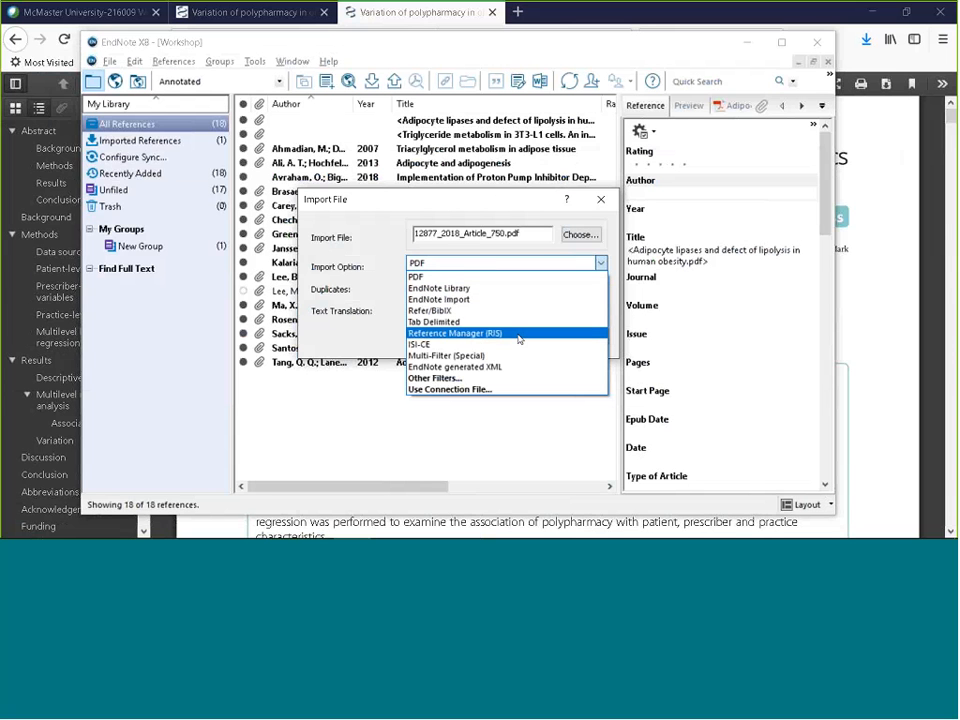
click(460, 275)
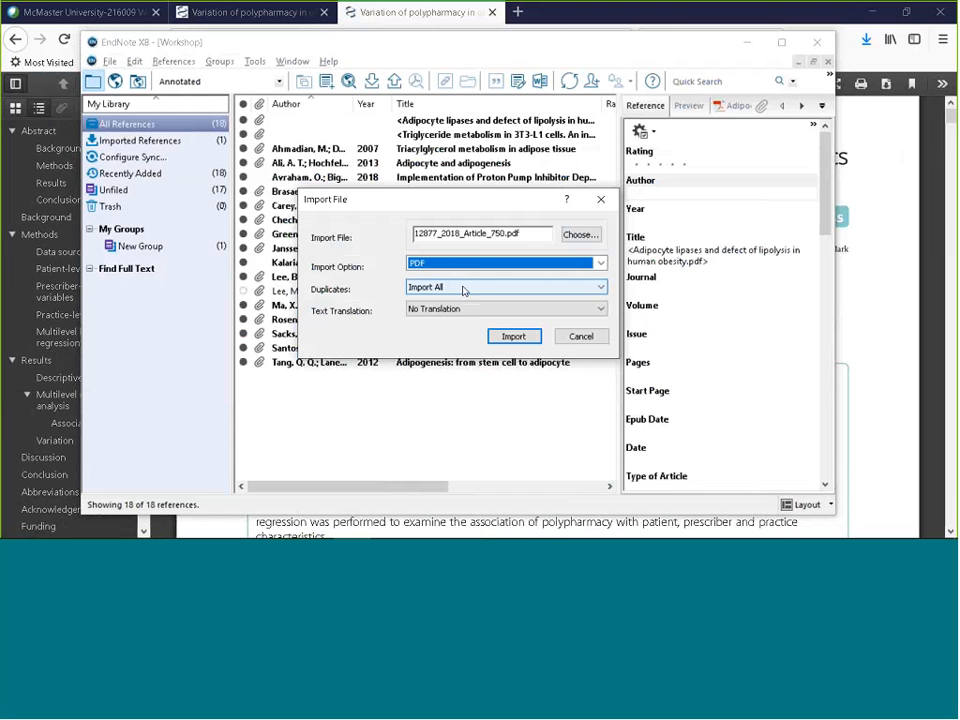
click(463, 289)
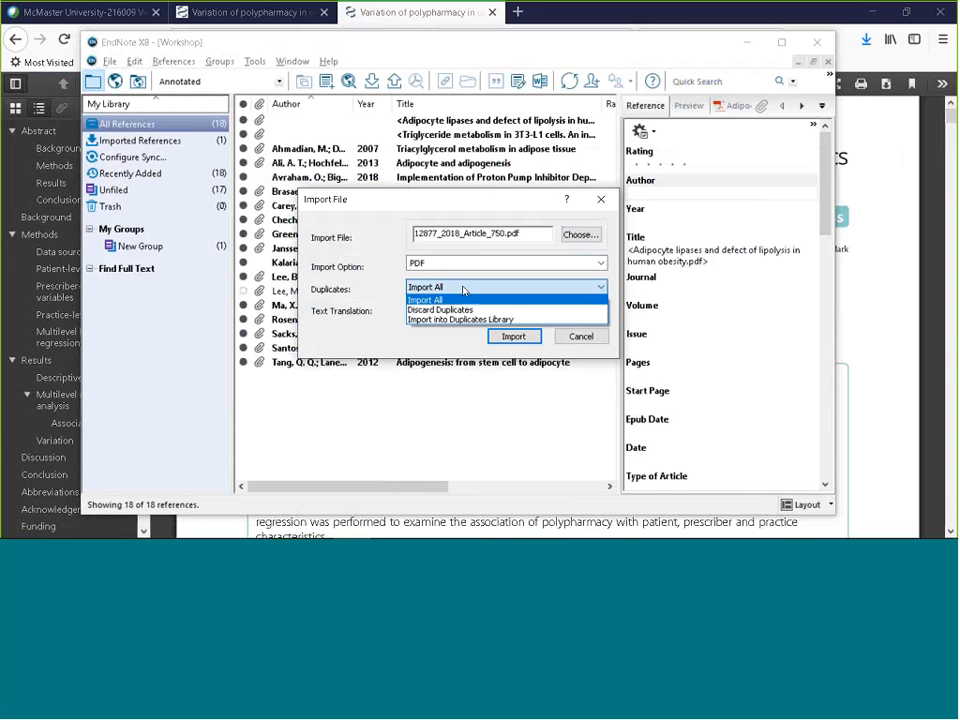
click(463, 290)
key(Tab)
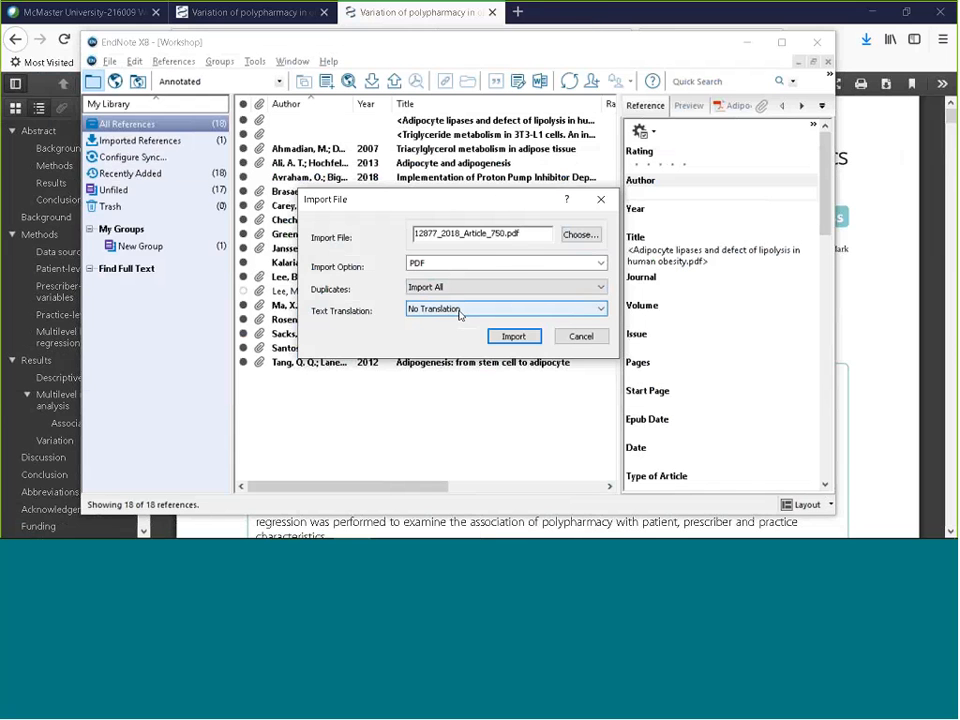
click(459, 310)
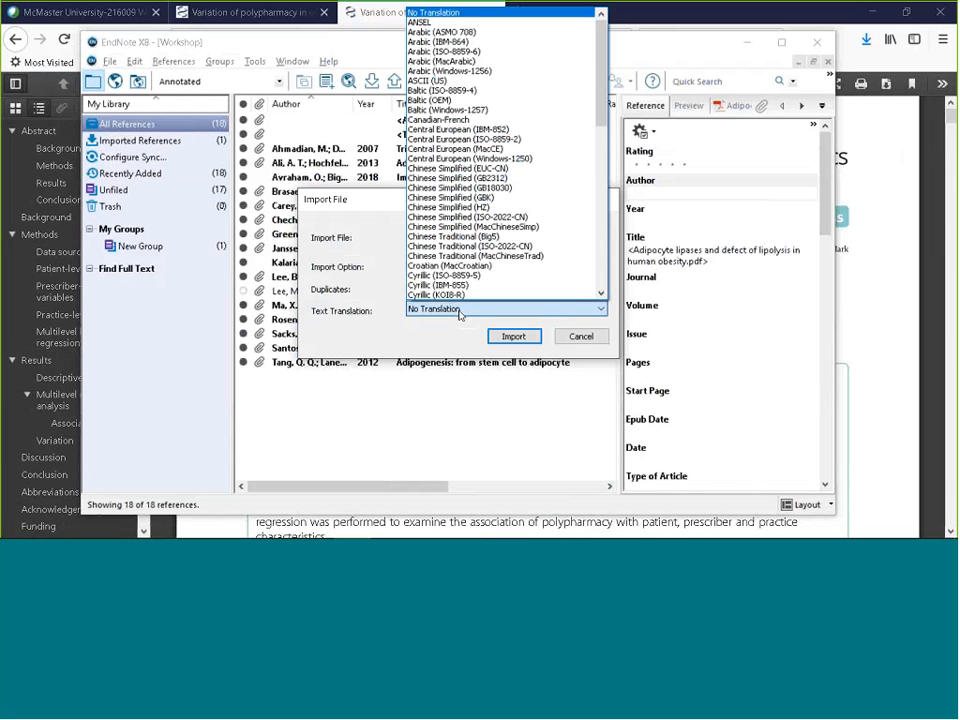
click(459, 310)
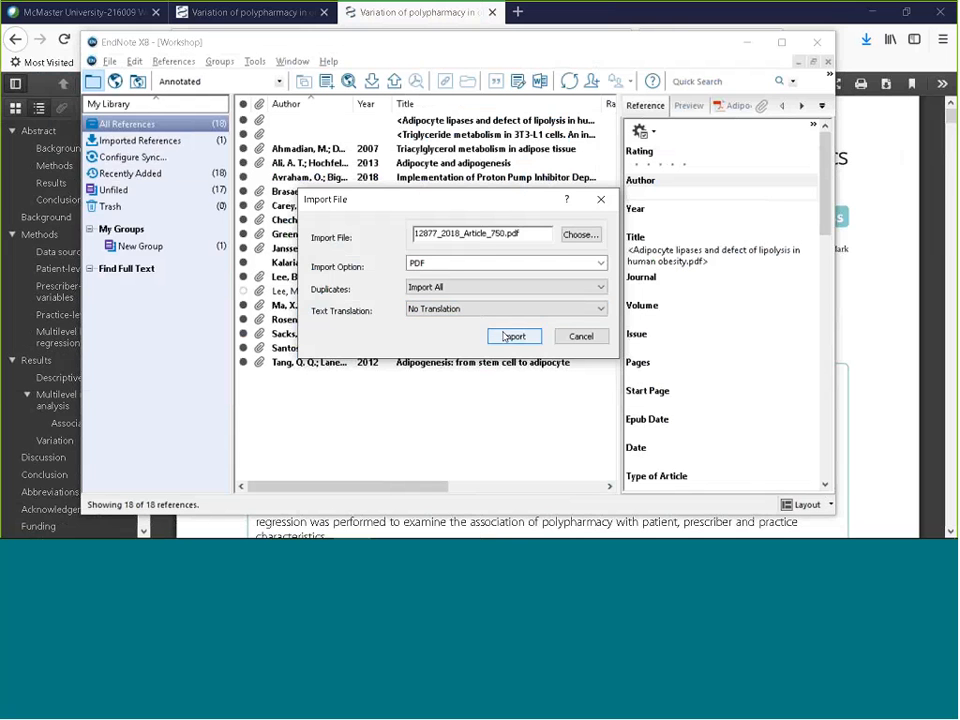
click(506, 337)
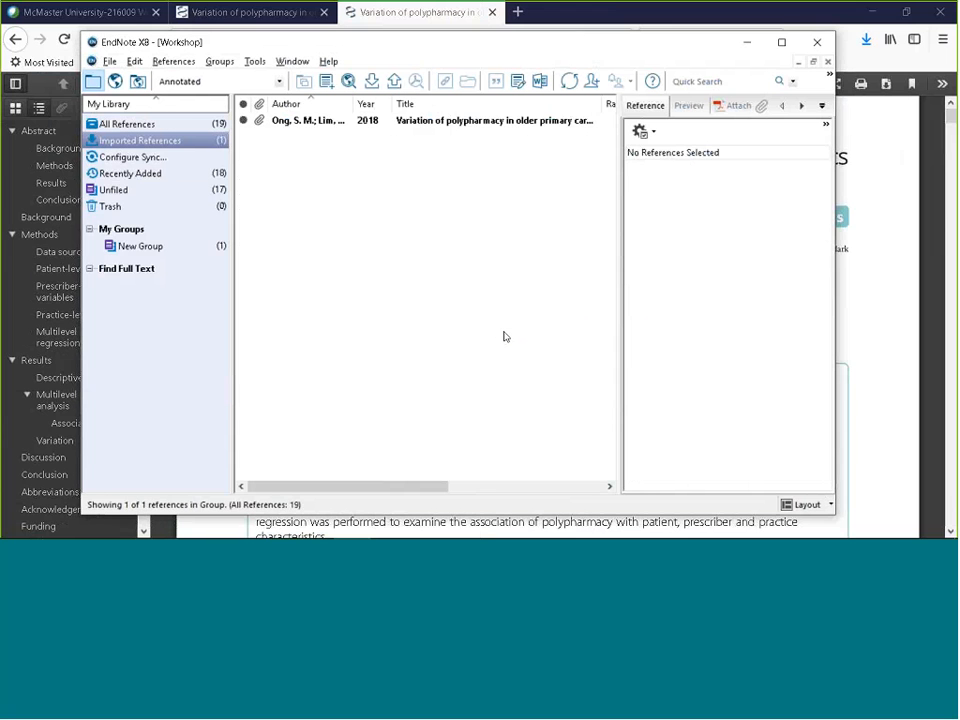
Check the imported polypharmacy reference for online updates and return to All References
click(499, 121)
right_click(499, 122)
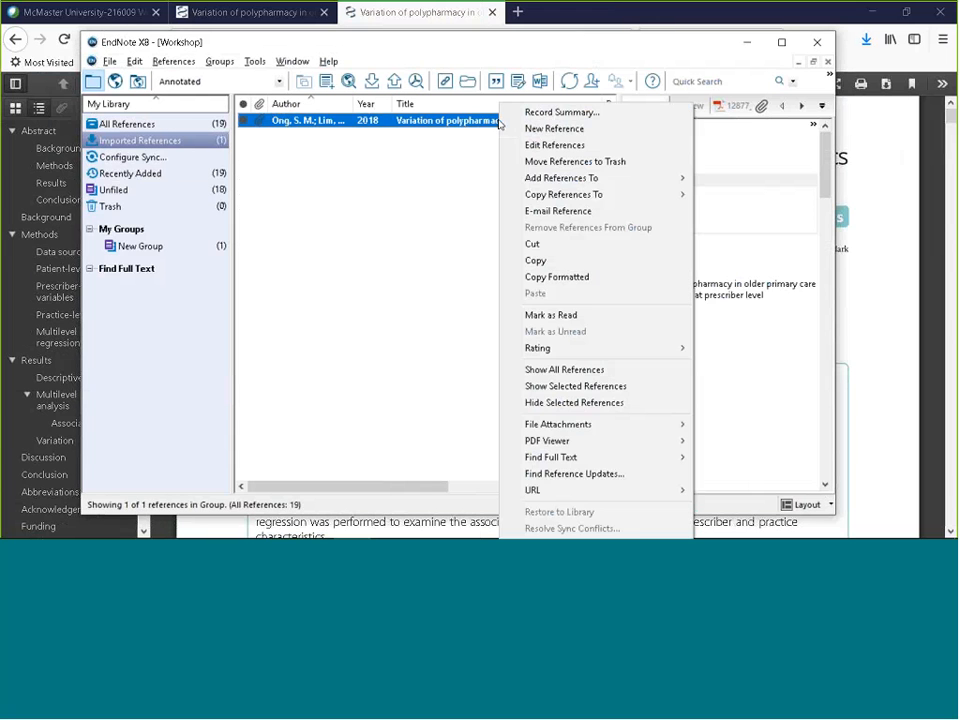
click(583, 474)
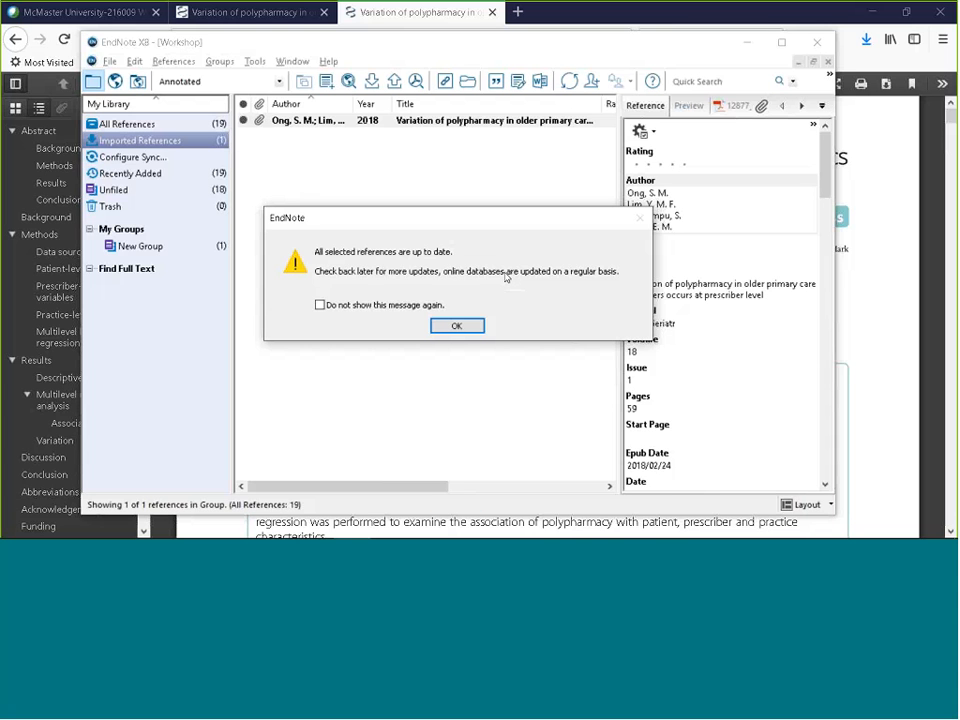
key(Return)
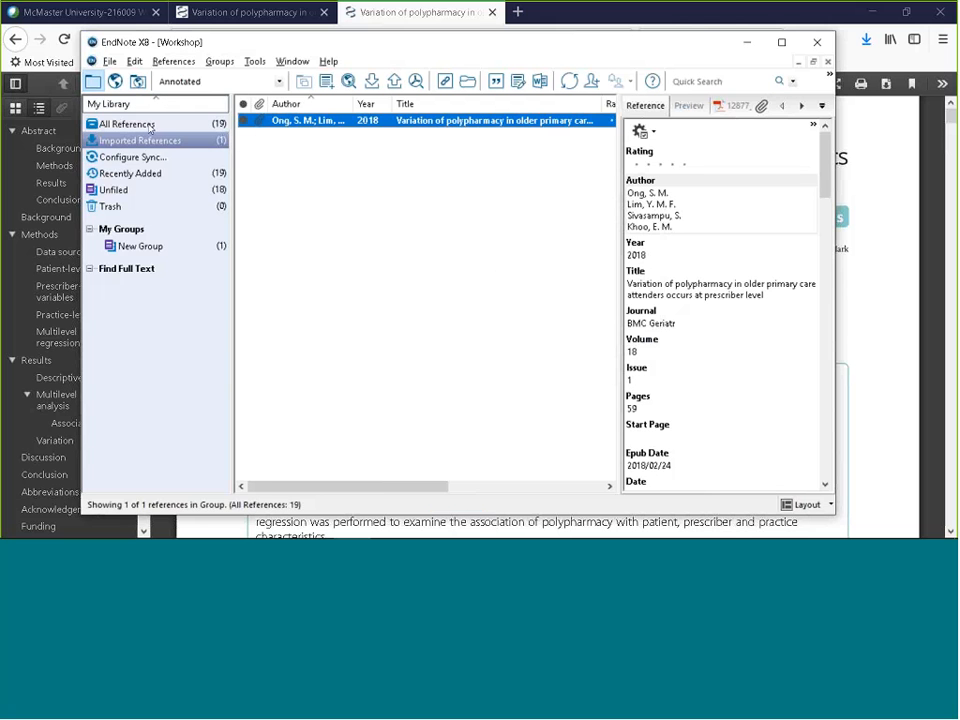
click(149, 125)
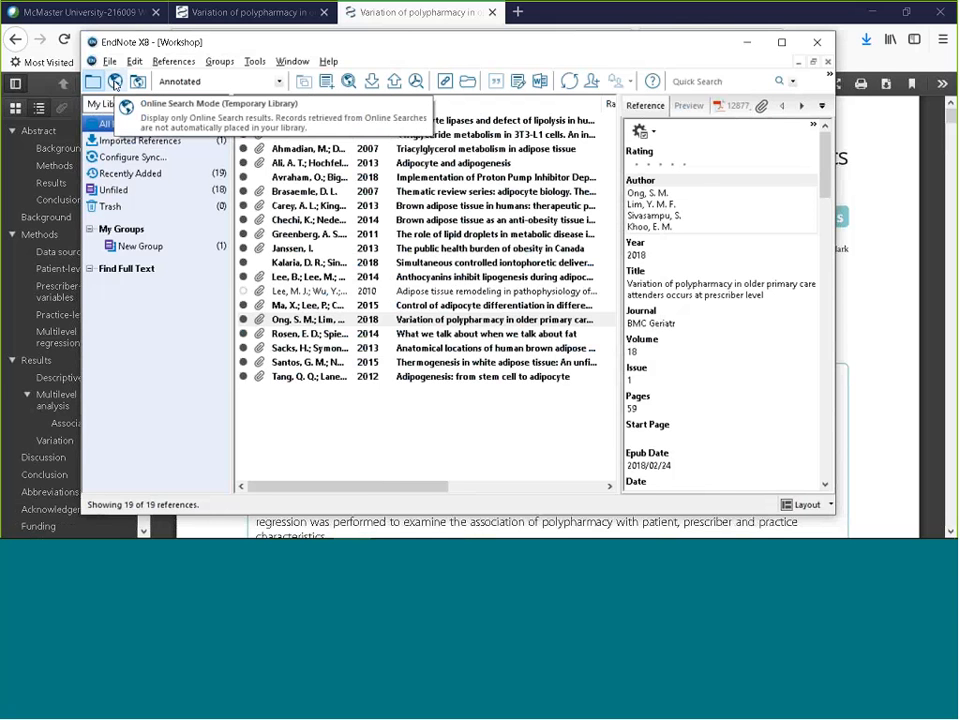
Switch to Online Search Mode and search PubMed (NLM) for references whose title contains polypharmacy
click(115, 84)
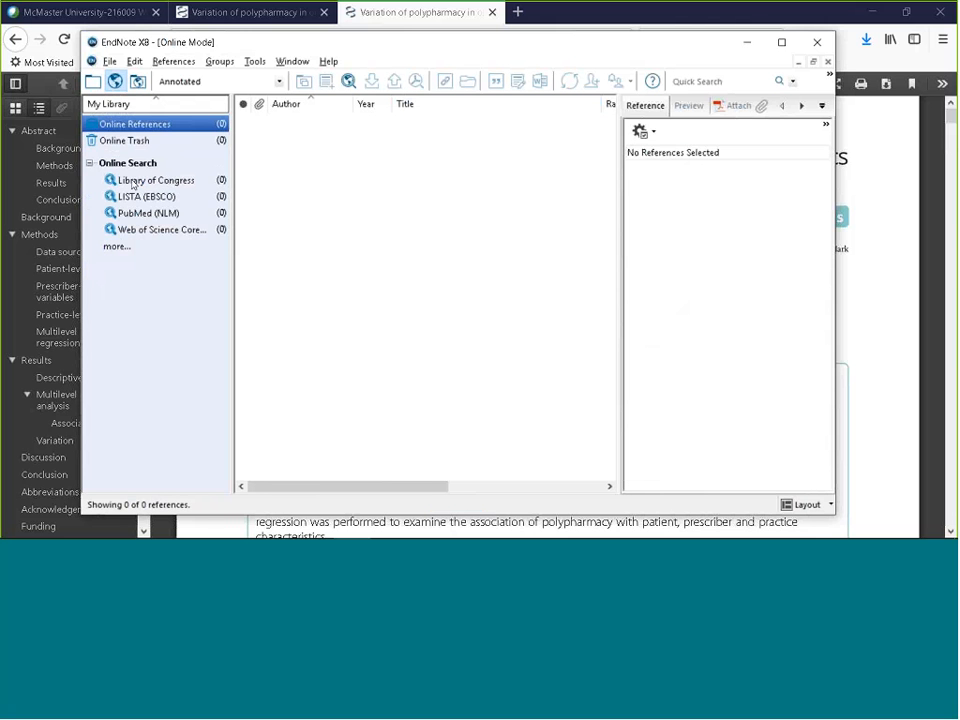
right_click(150, 213)
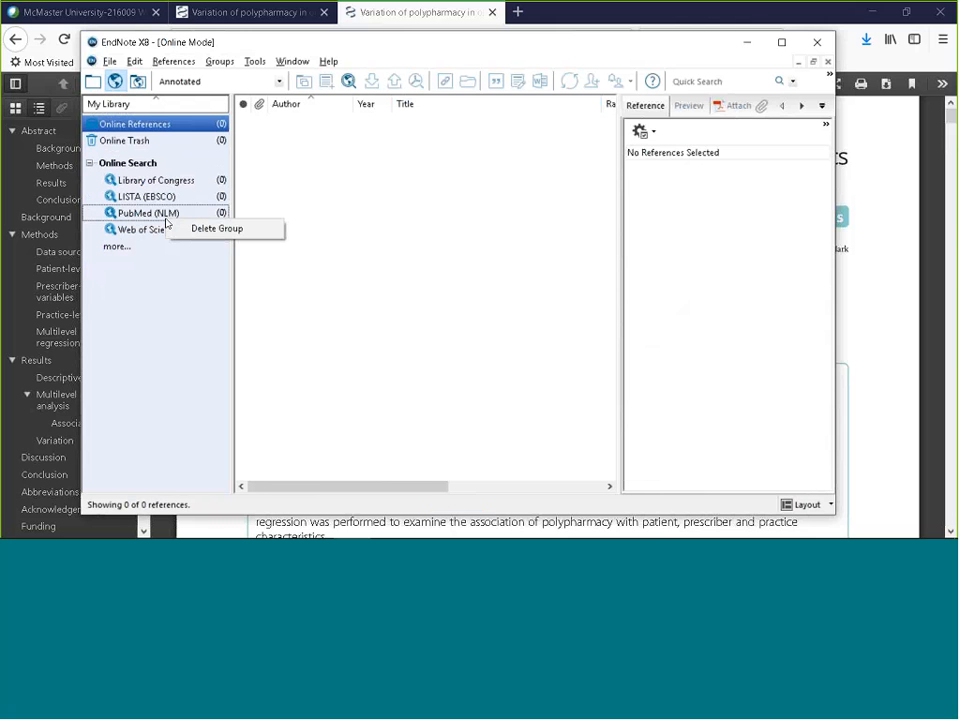
click(141, 218)
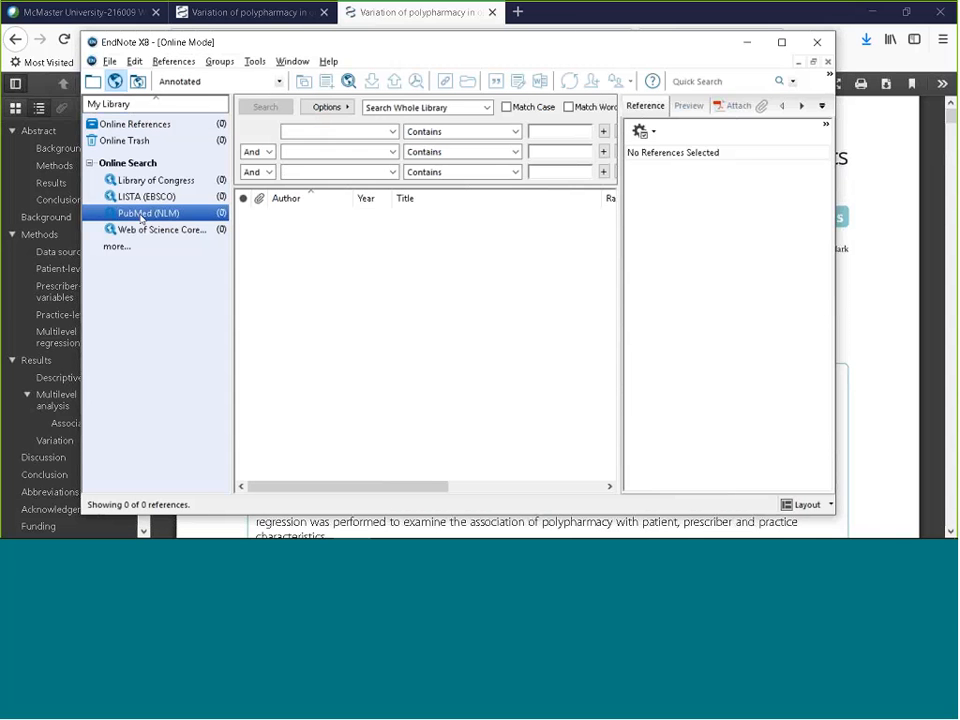
click(569, 130)
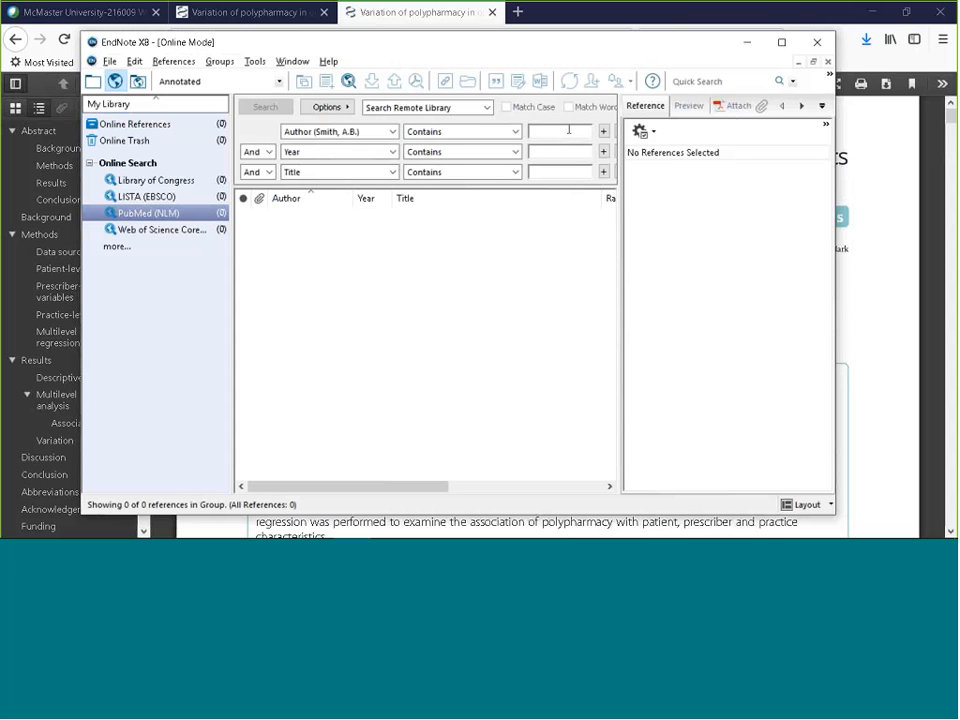
click(392, 131)
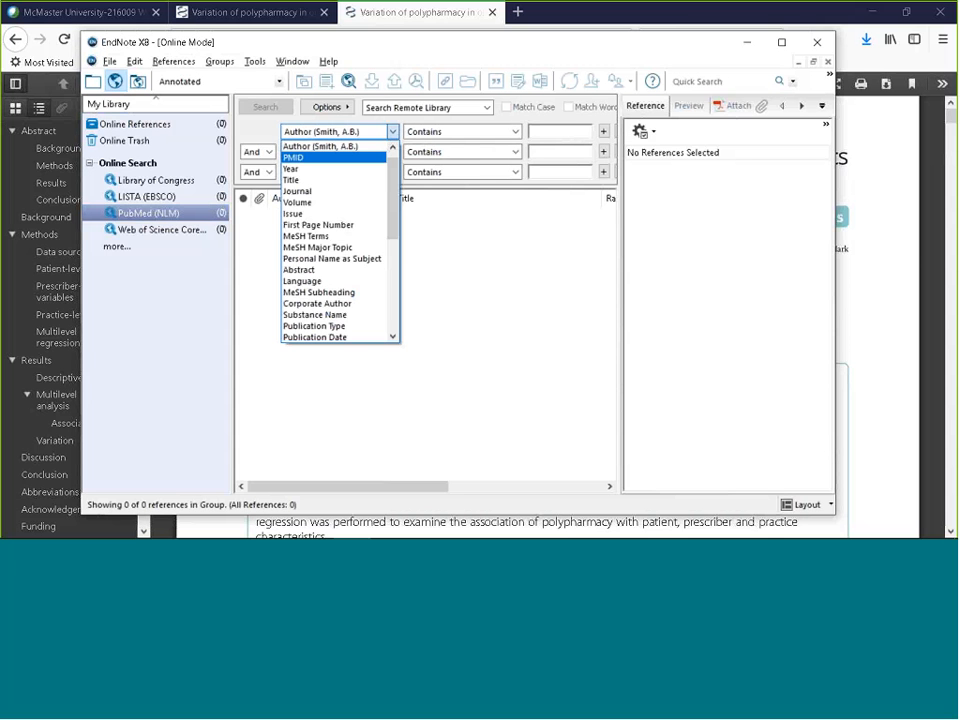
click(320, 146)
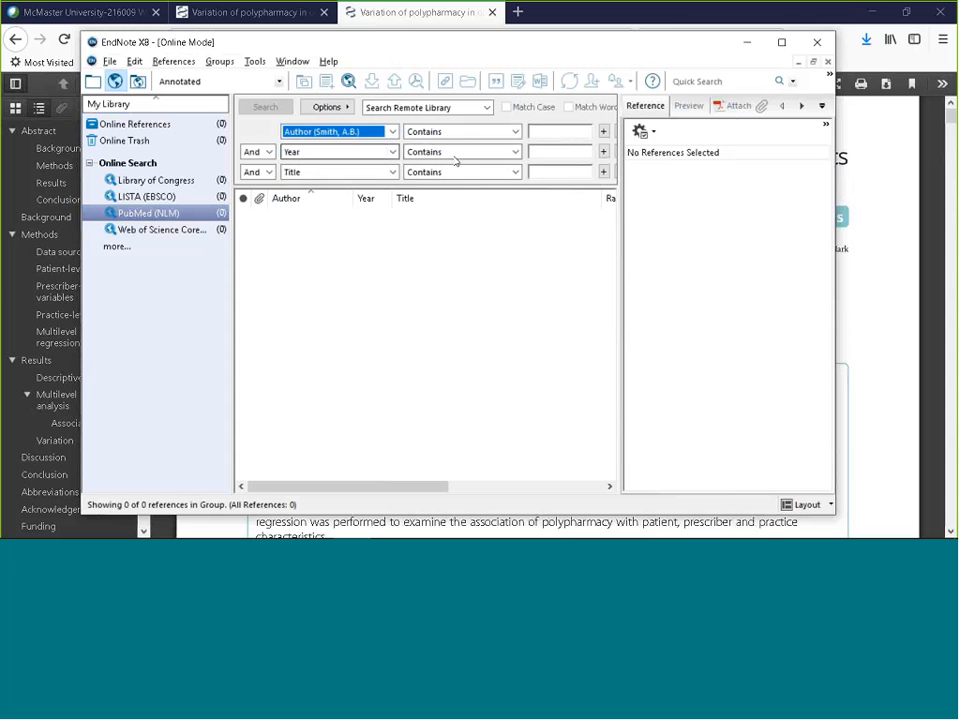
click(540, 171)
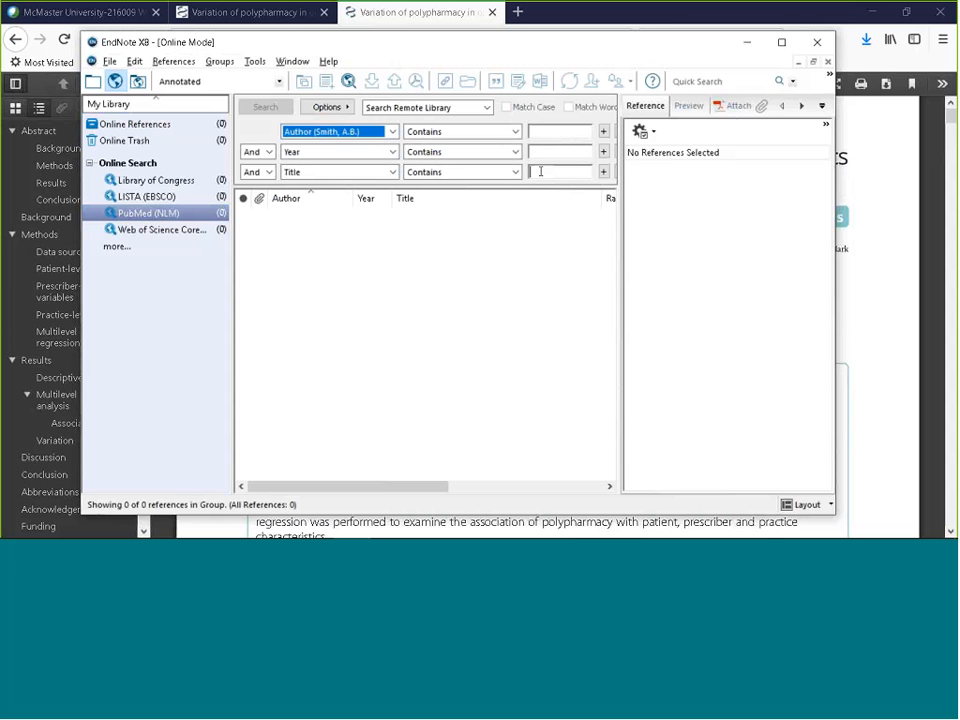
text(p)
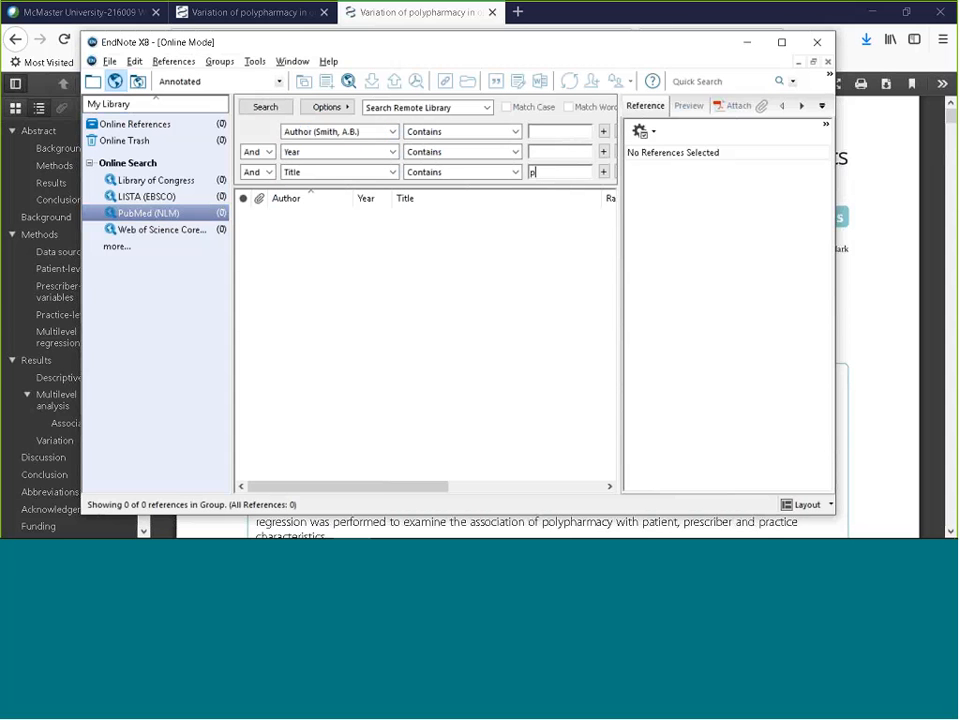
text(olypharmacy)
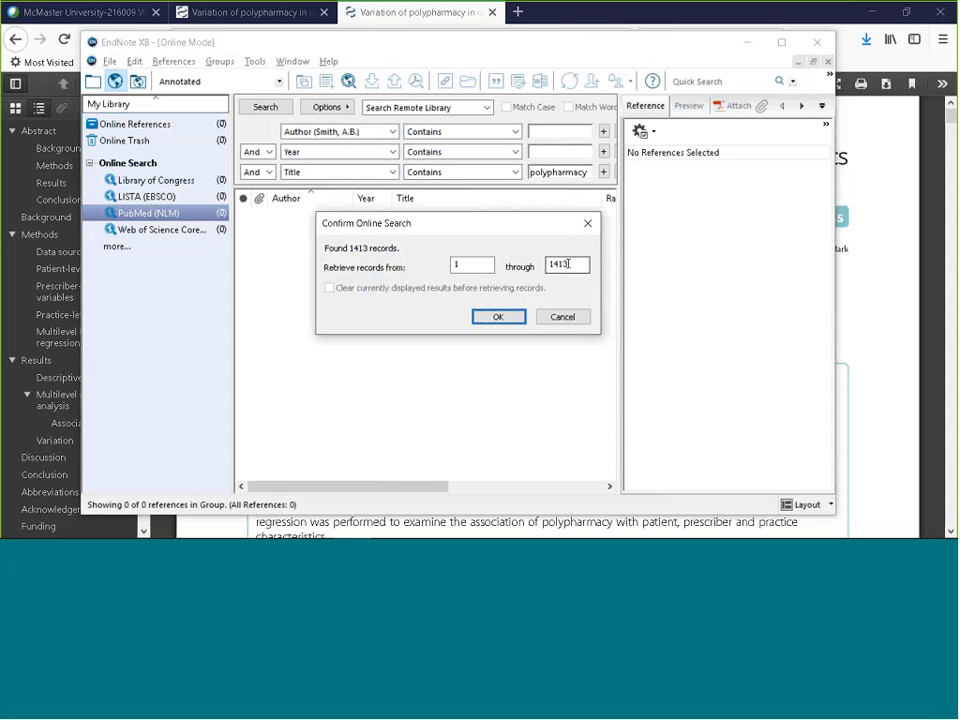
Retrieve only records 1 through 10 of the PubMed search
drag(568, 264, 520, 268)
text(10)
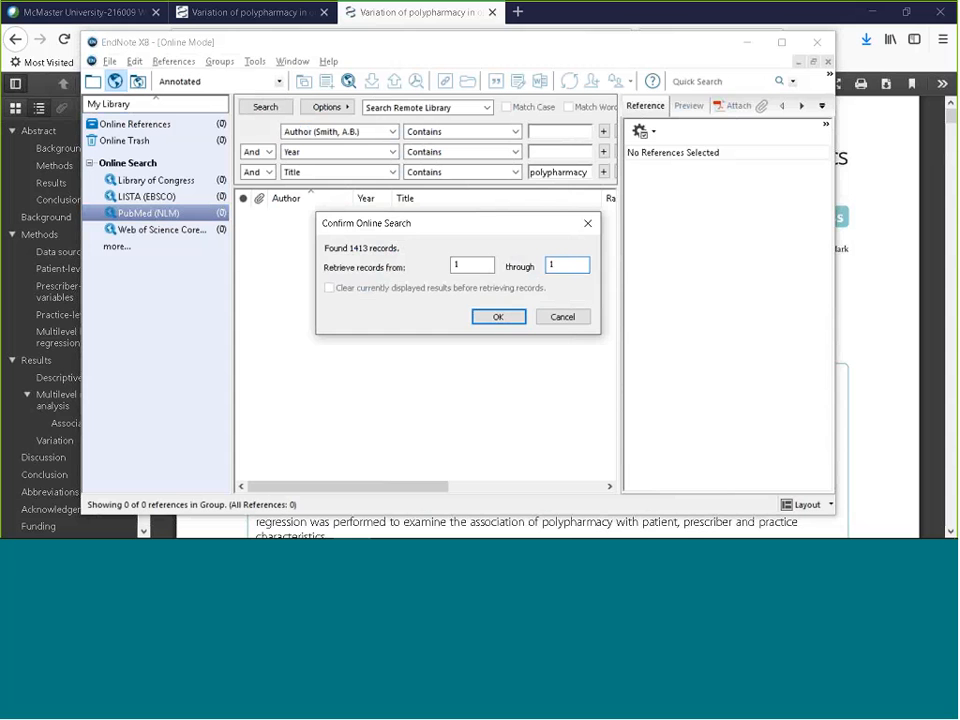
click(501, 320)
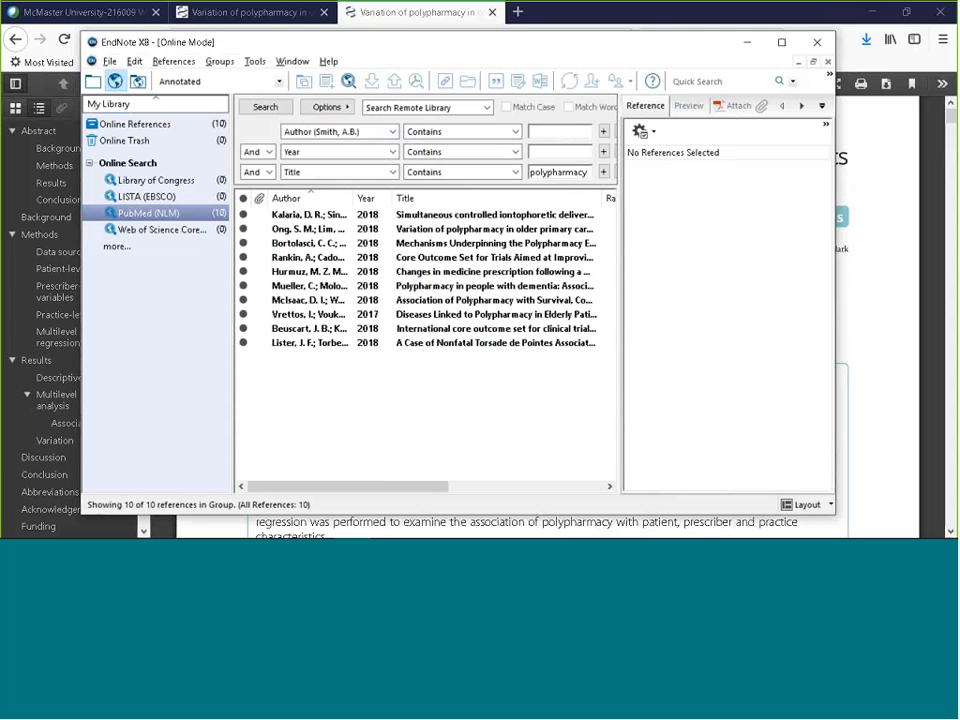
Examine the "Mechanisms Underpinning the Polypharmacy Effects" record, view the web page of "Polypharmacy in people with dementia", and return to EndNote
click(477, 245)
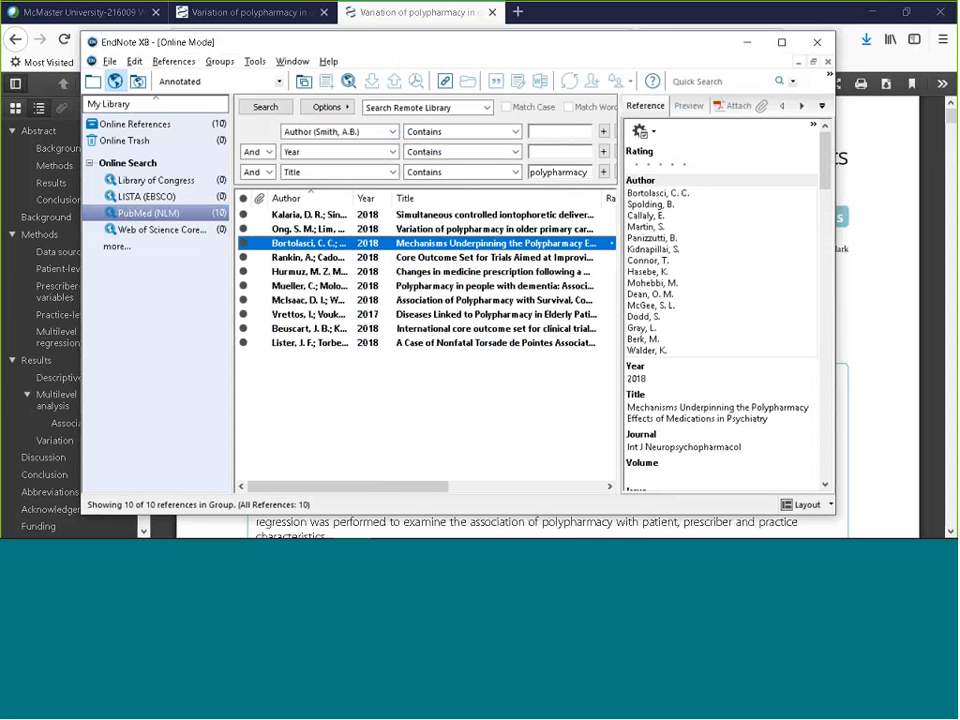
drag(827, 171, 830, 214)
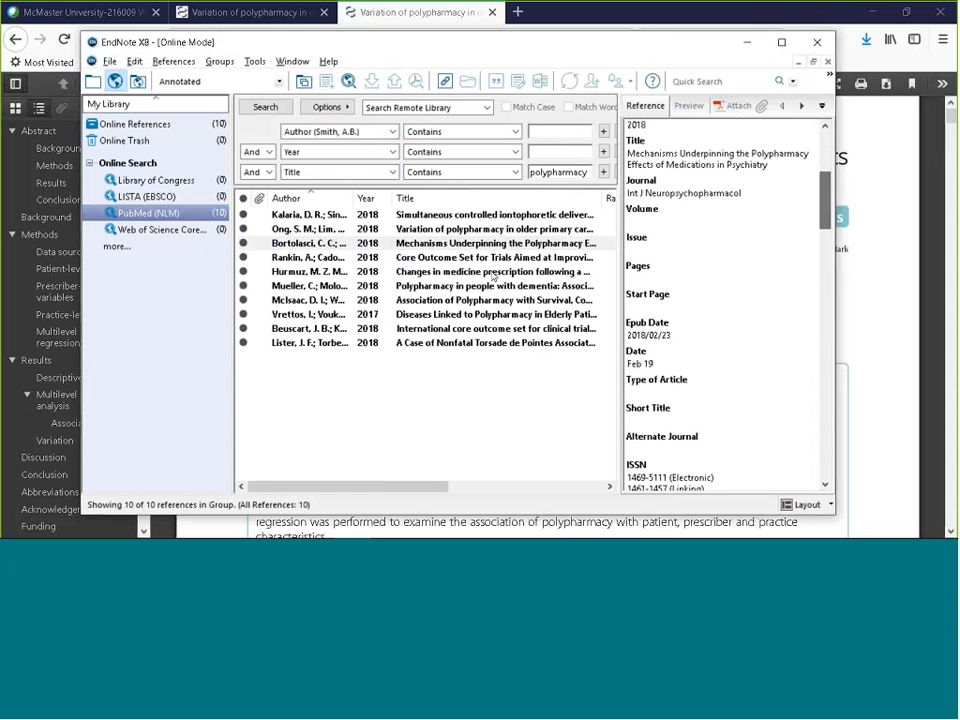
click(441, 289)
right_click(441, 289)
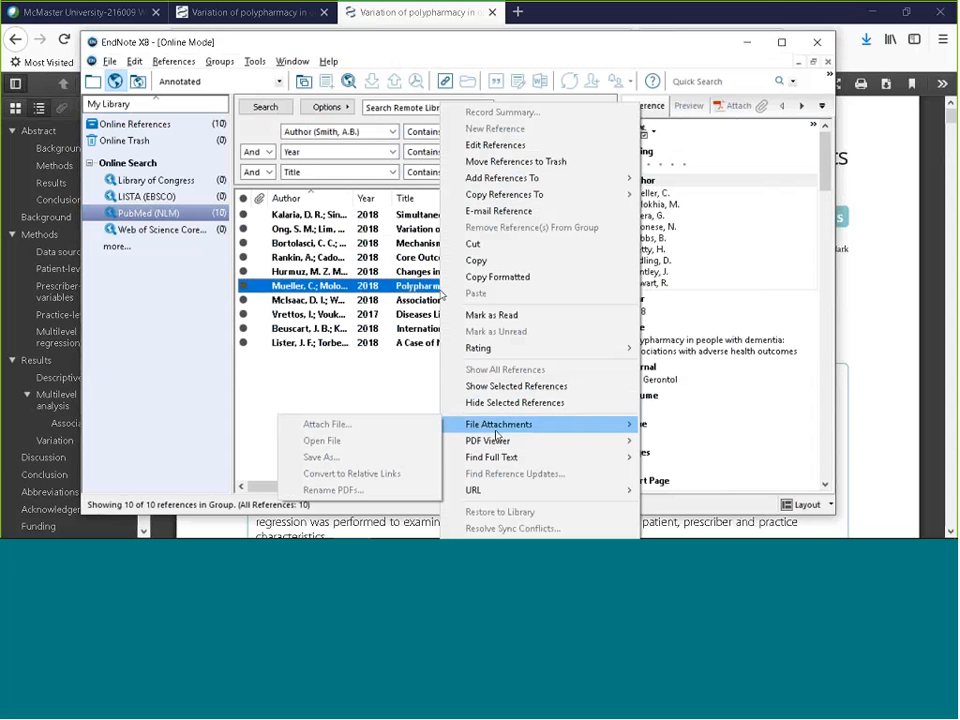
mouse_move(499, 493)
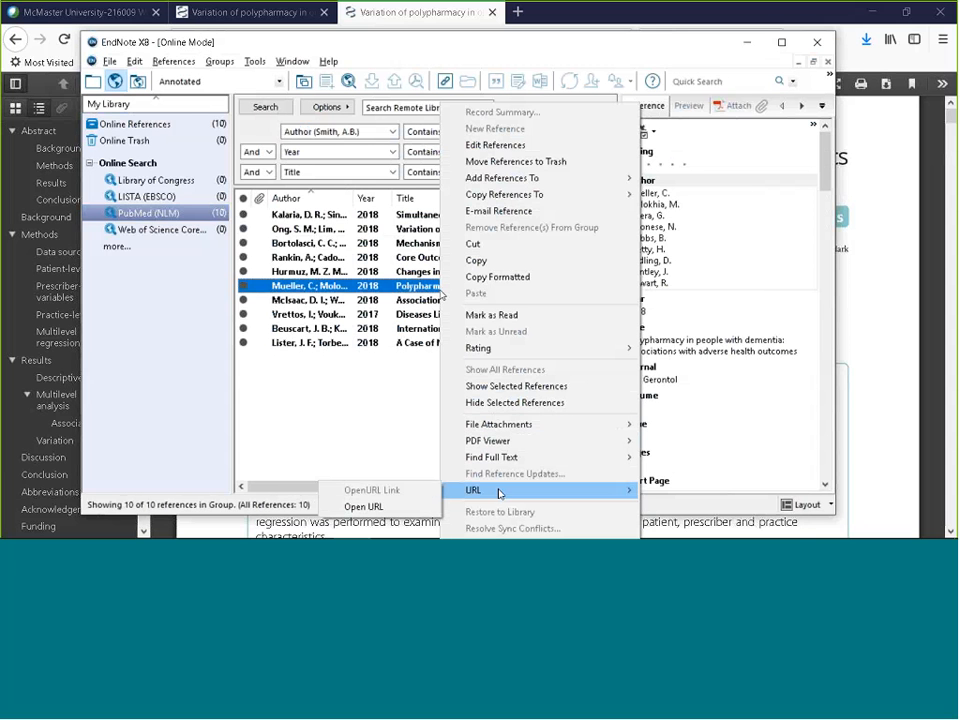
click(364, 507)
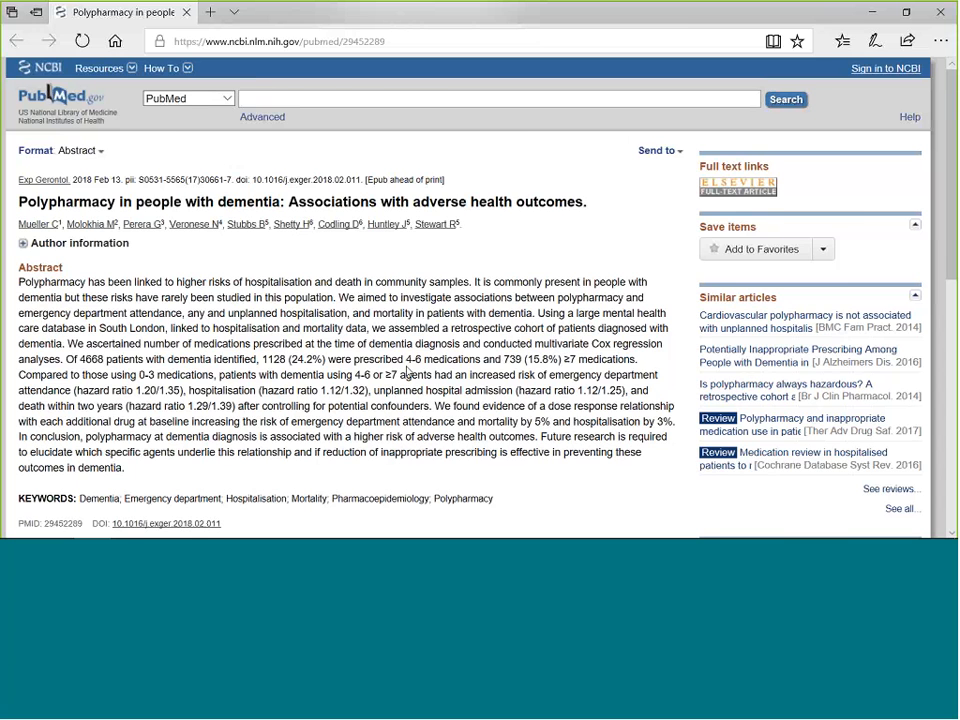
key(alt+Tab)
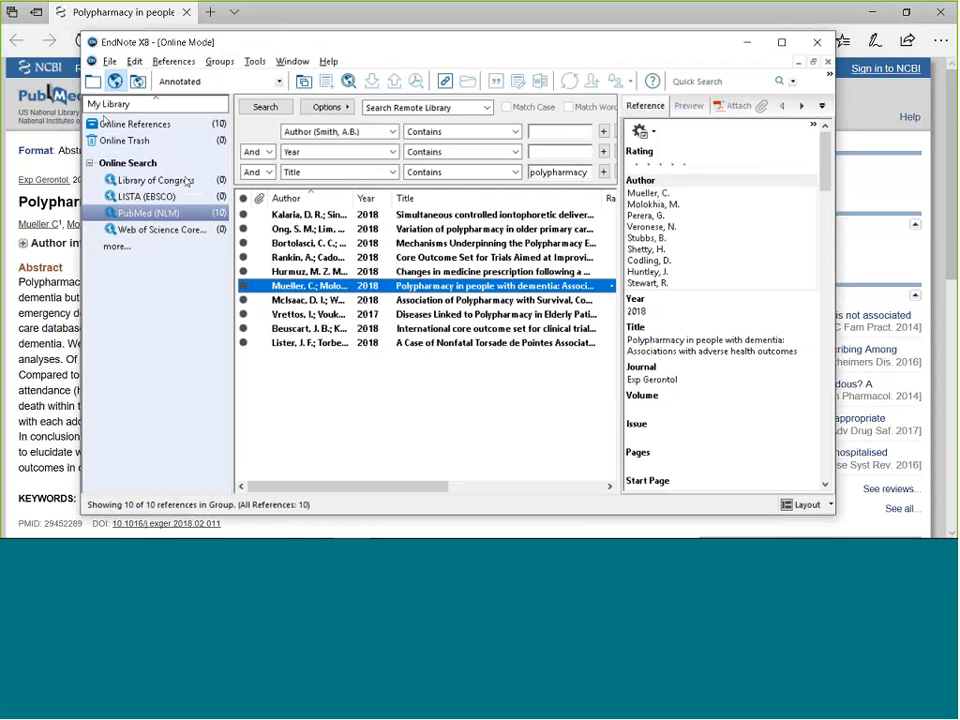
Compare the local library with the online references, and view the full record of "Changes in medicine prescription following a medication review"
click(94, 82)
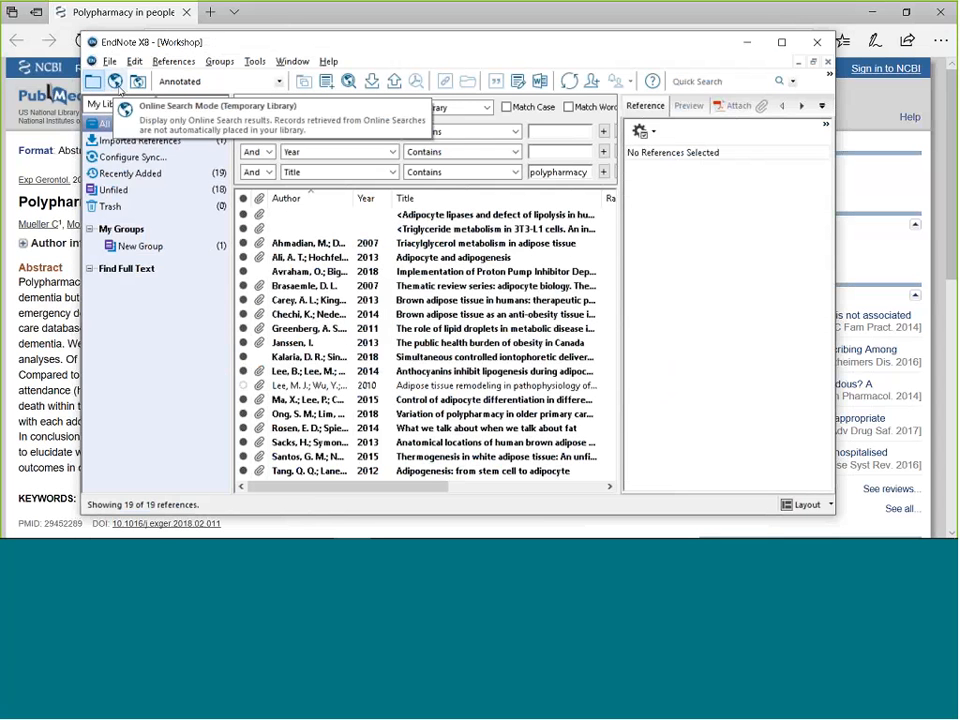
click(116, 82)
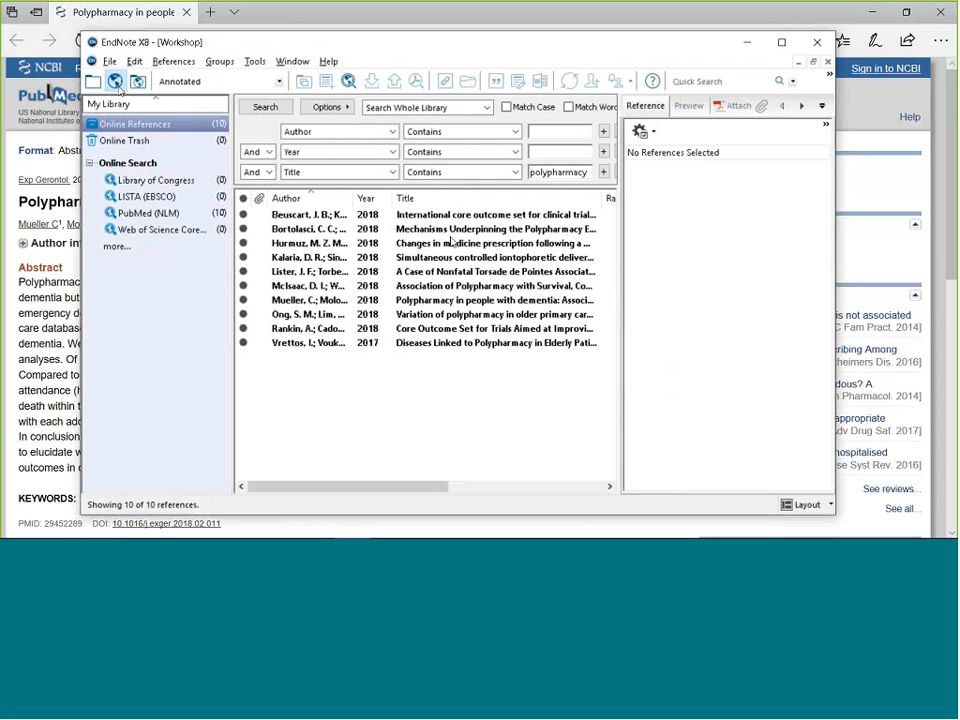
right_click(475, 252)
key(Escape)
click(445, 247)
double_click(445, 250)
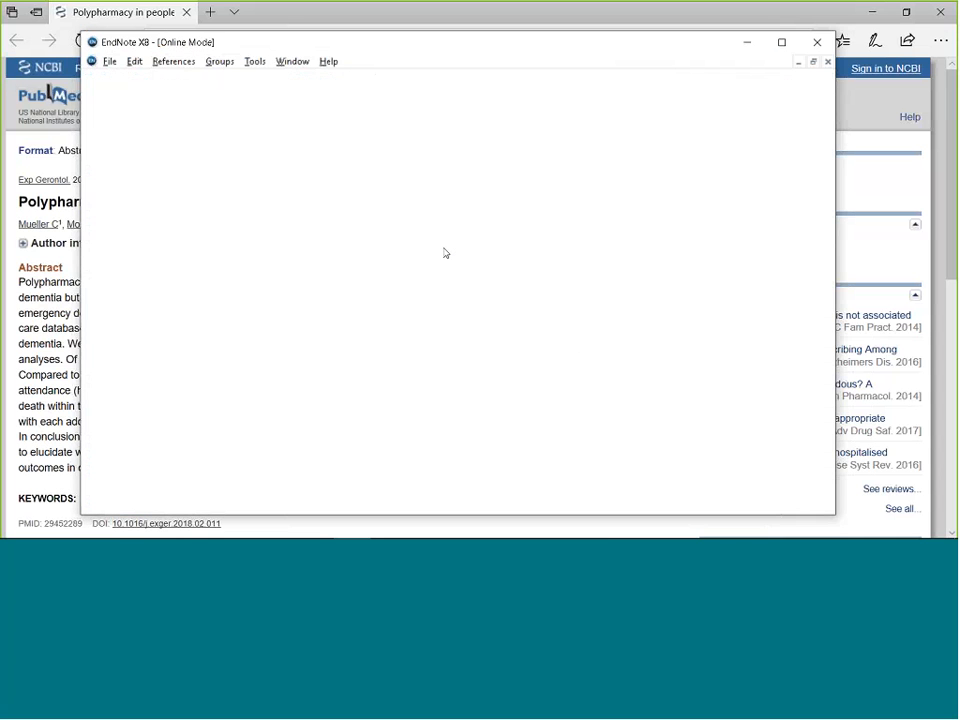
right_click(445, 250)
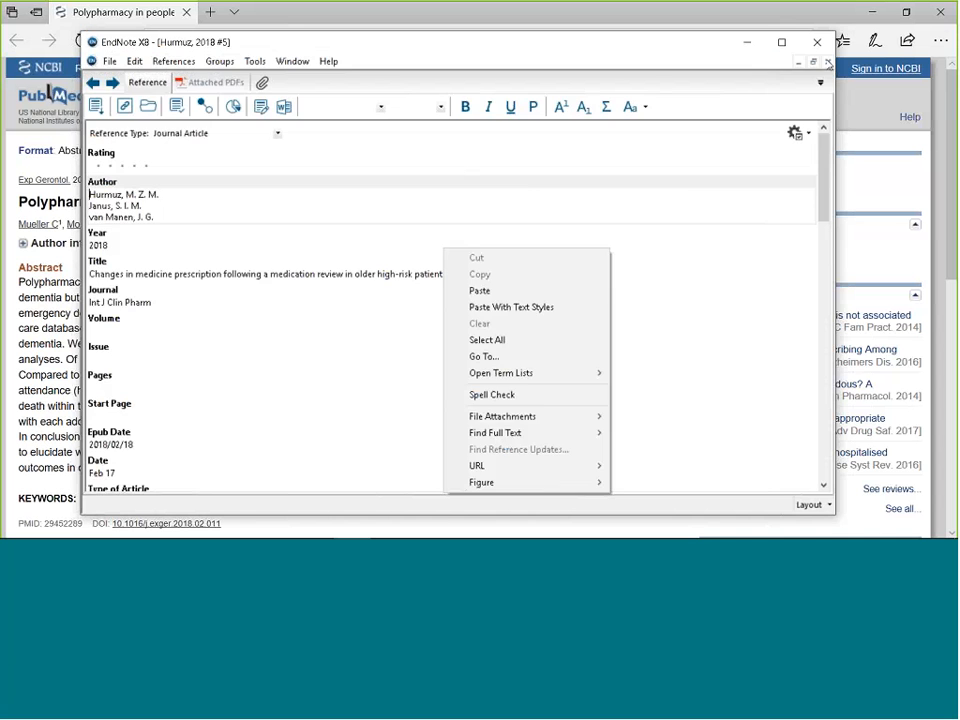
click(828, 63)
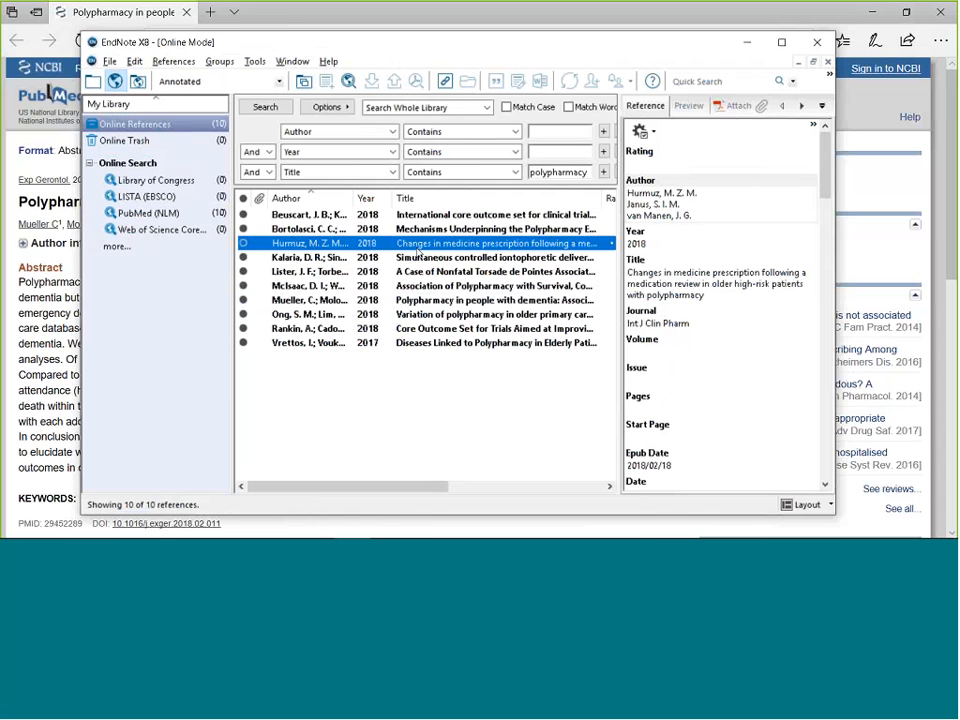
Copy the "Changes in medicine prescription" reference to Workshop.enl and display the local library
right_click(434, 245)
mouse_move(491, 184)
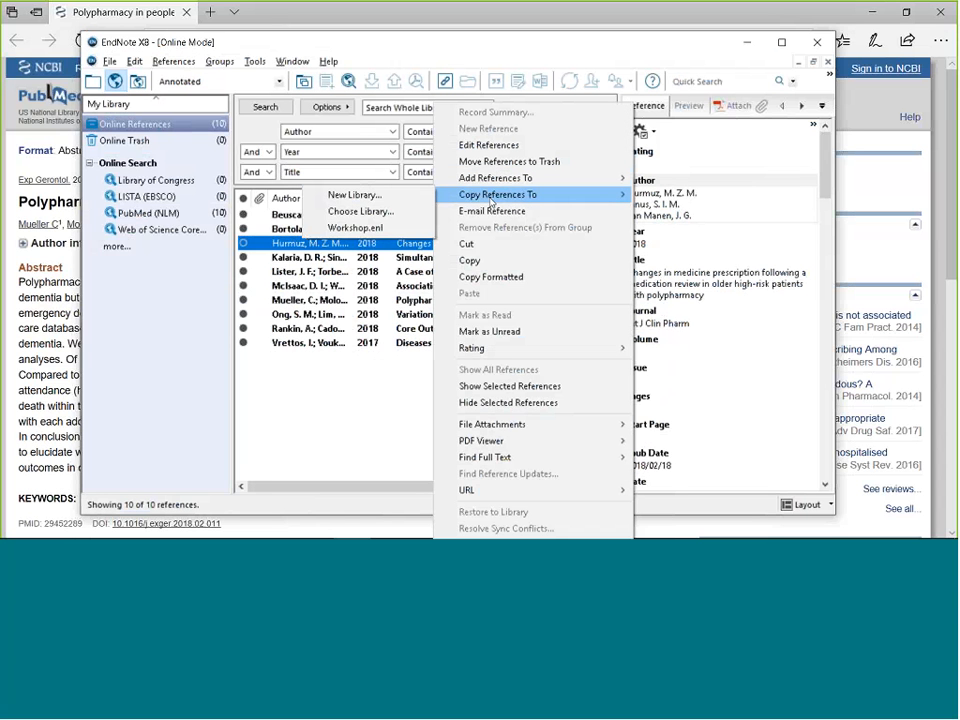
click(374, 229)
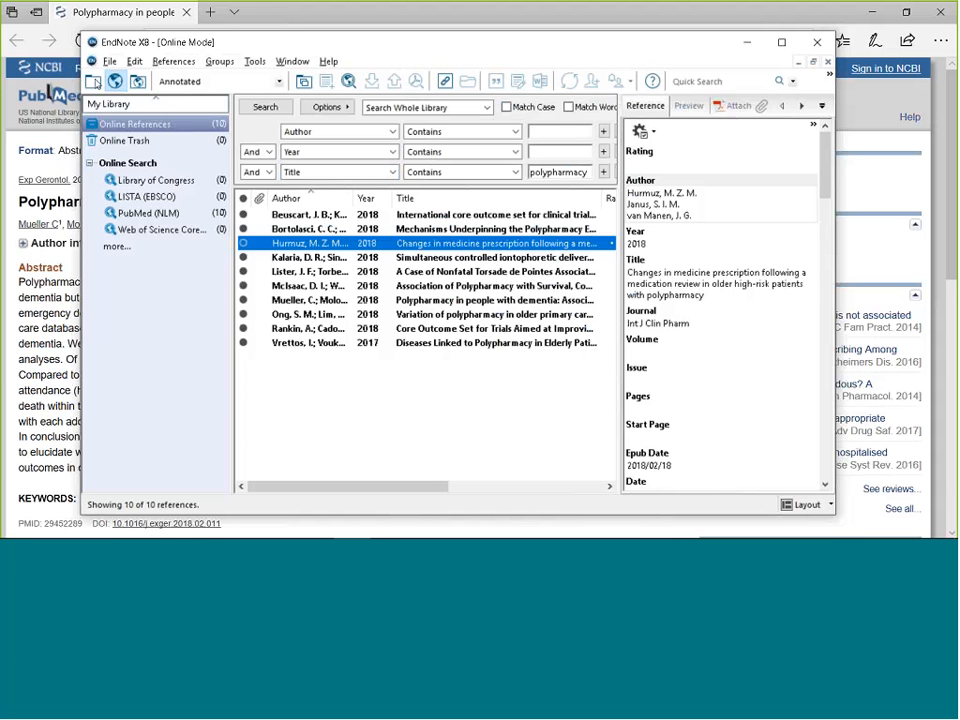
click(96, 82)
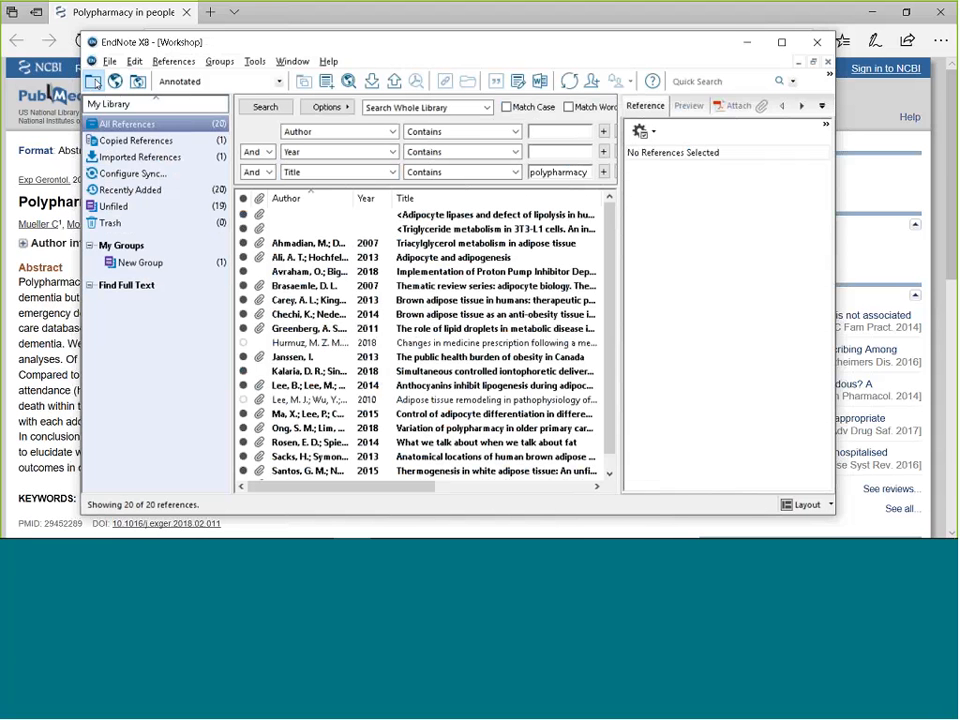
Return to the online search results and examine the "Simultaneous controlled iontophoretic delivery" record
click(115, 83)
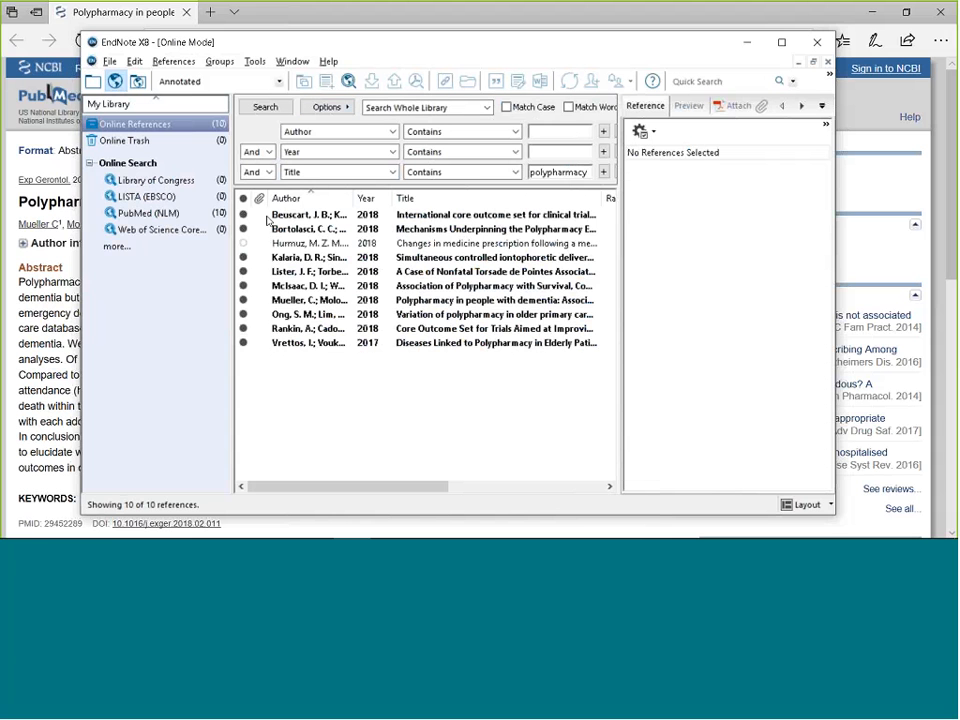
drag(231, 161, 237, 164)
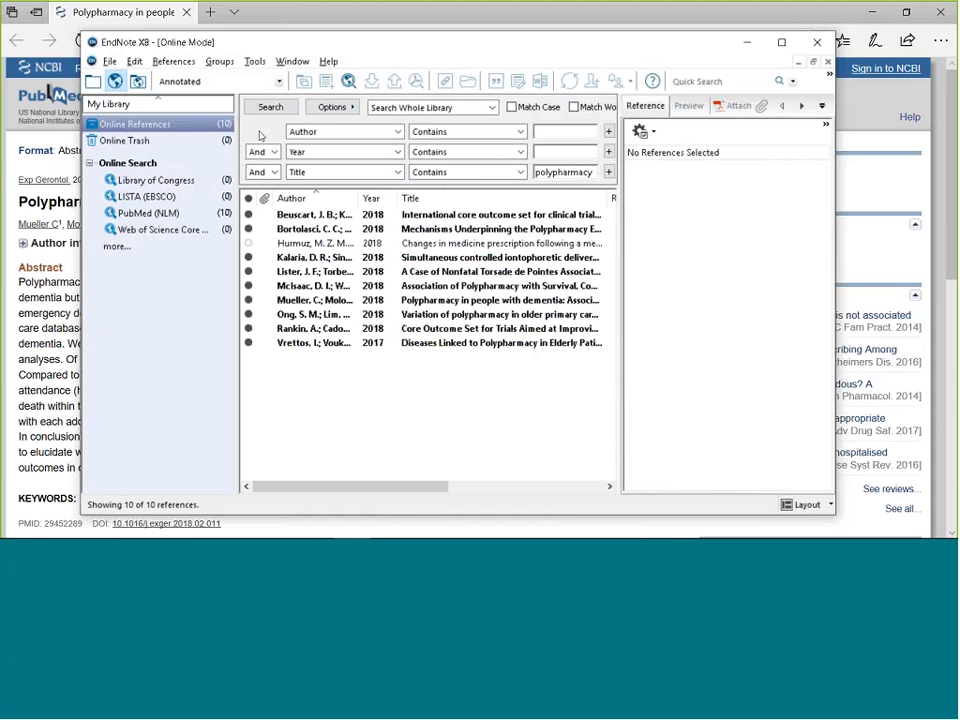
click(340, 107)
click(349, 107)
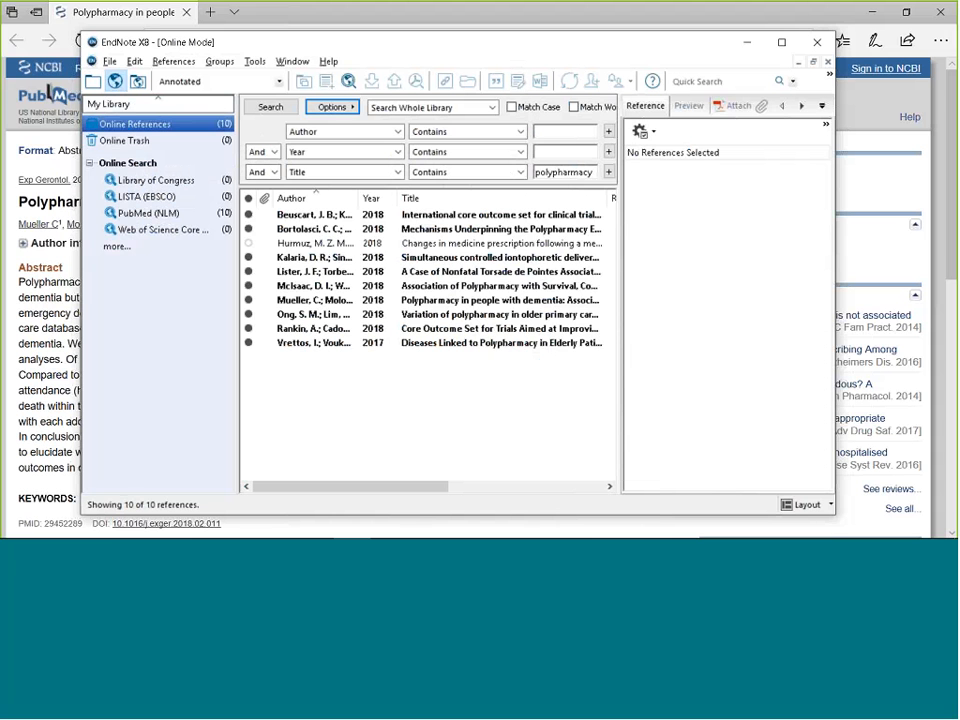
click(433, 259)
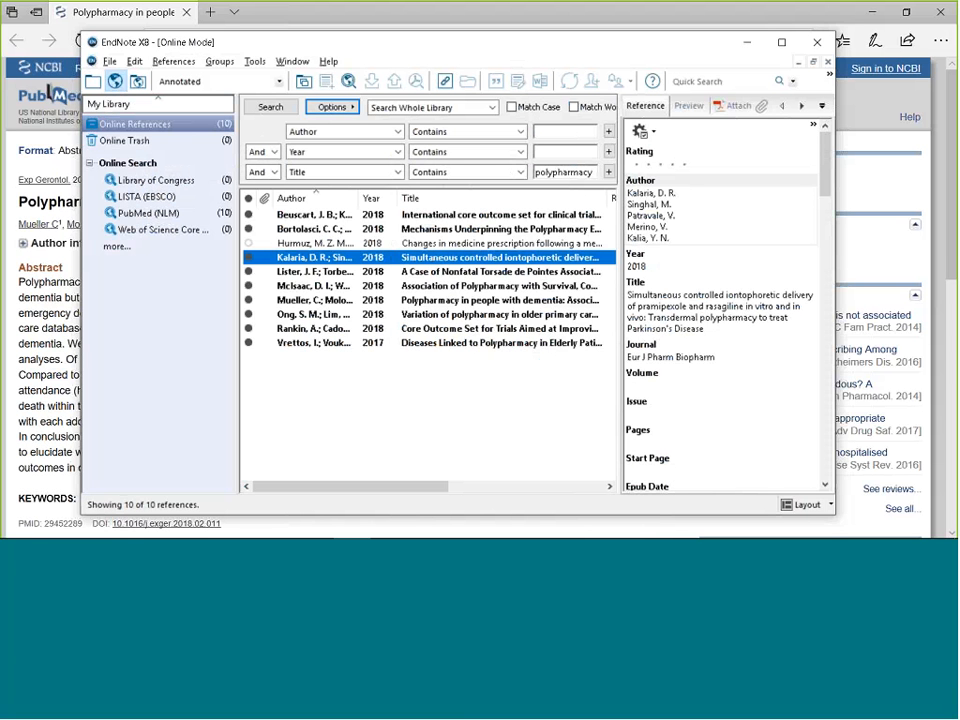
Compare the local library and online search modes, and switch to the integrated library and online search mode
click(93, 81)
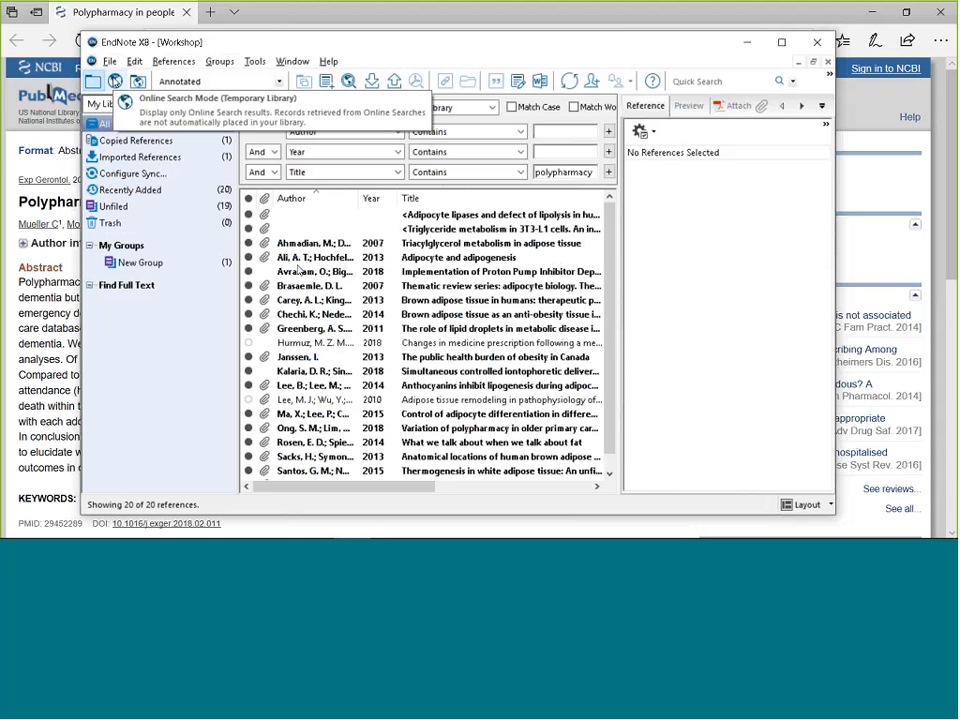
click(115, 81)
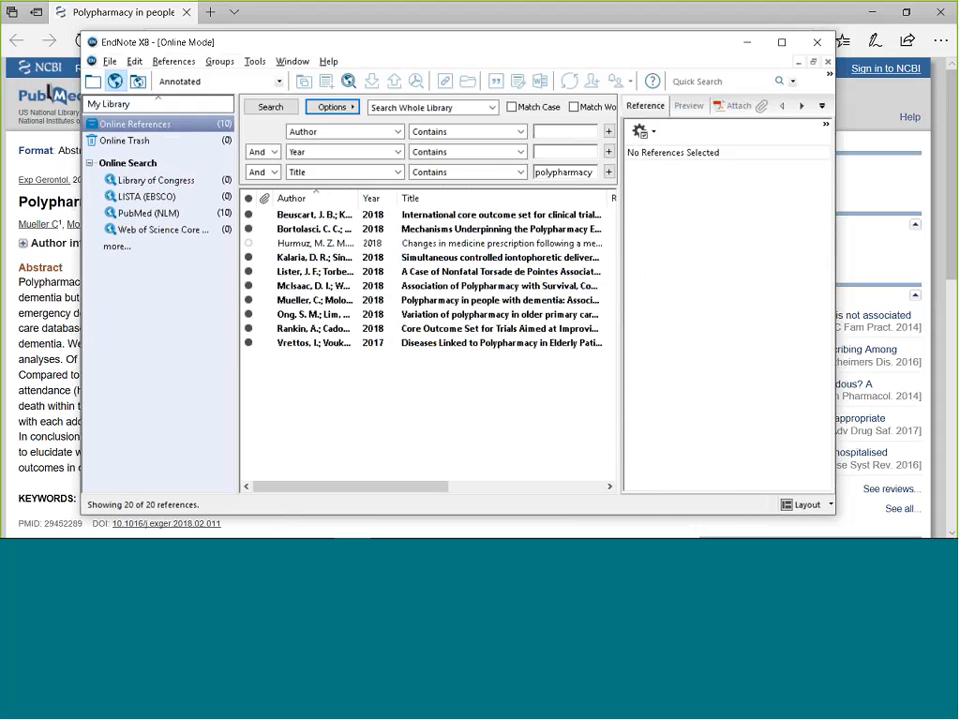
click(138, 81)
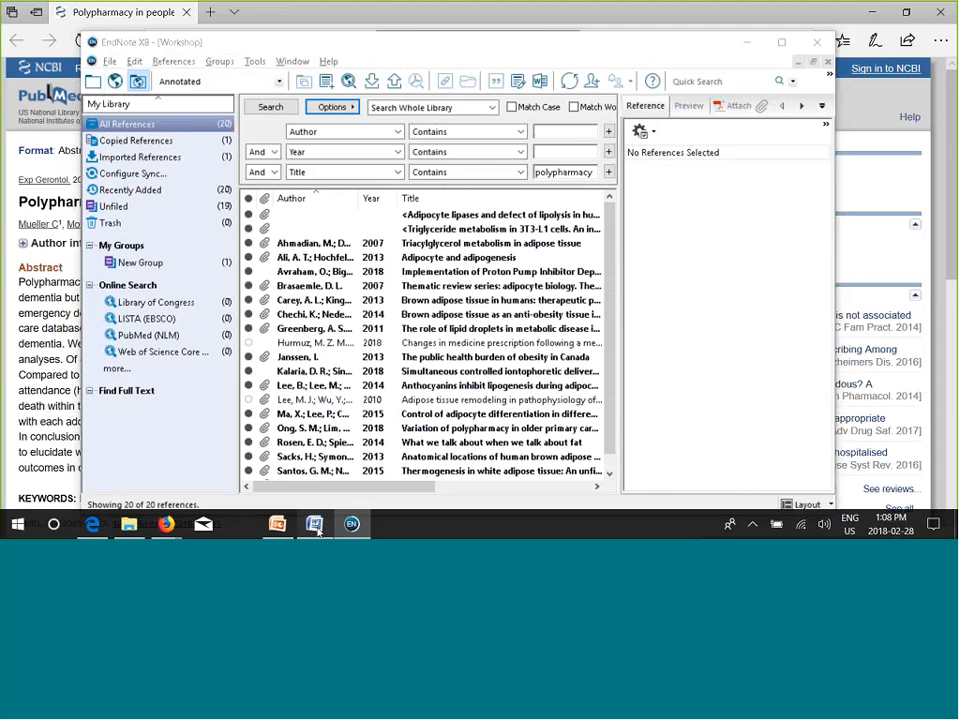
Switch to the Lipid droplets document in Word and display the EndNote X8 tools with the cursor at the start of the text
click(316, 526)
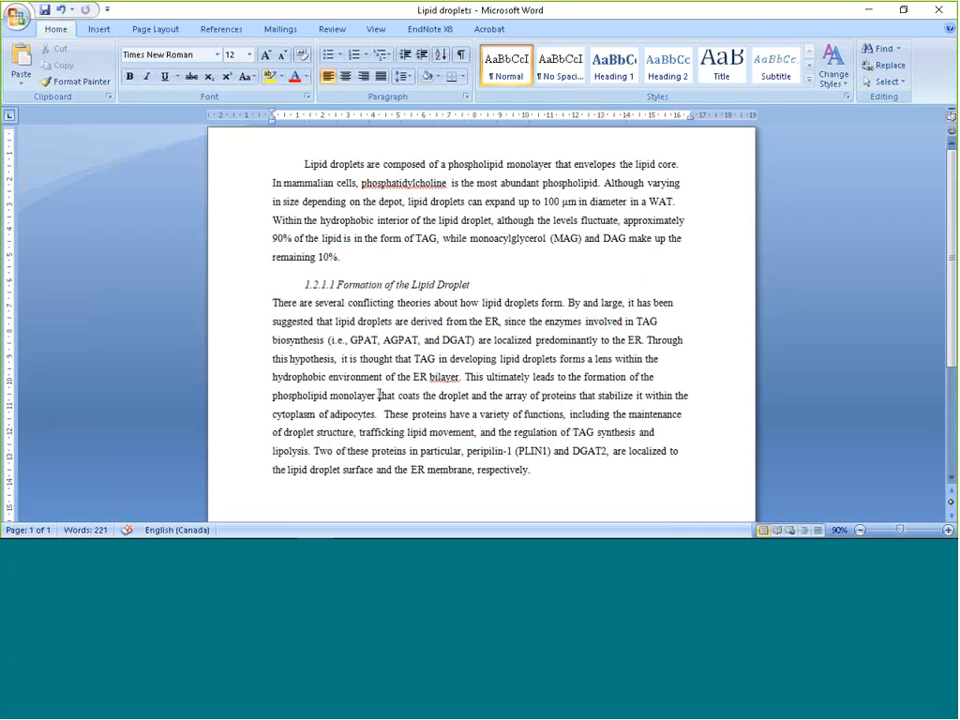
key(Up)
key(Up)
key(Up)
key(Up)
key(Up)
key(Up)
key(Up)
key(Up)
key(Up)
key(Up)
key(Up)
key(Home)
click(420, 29)
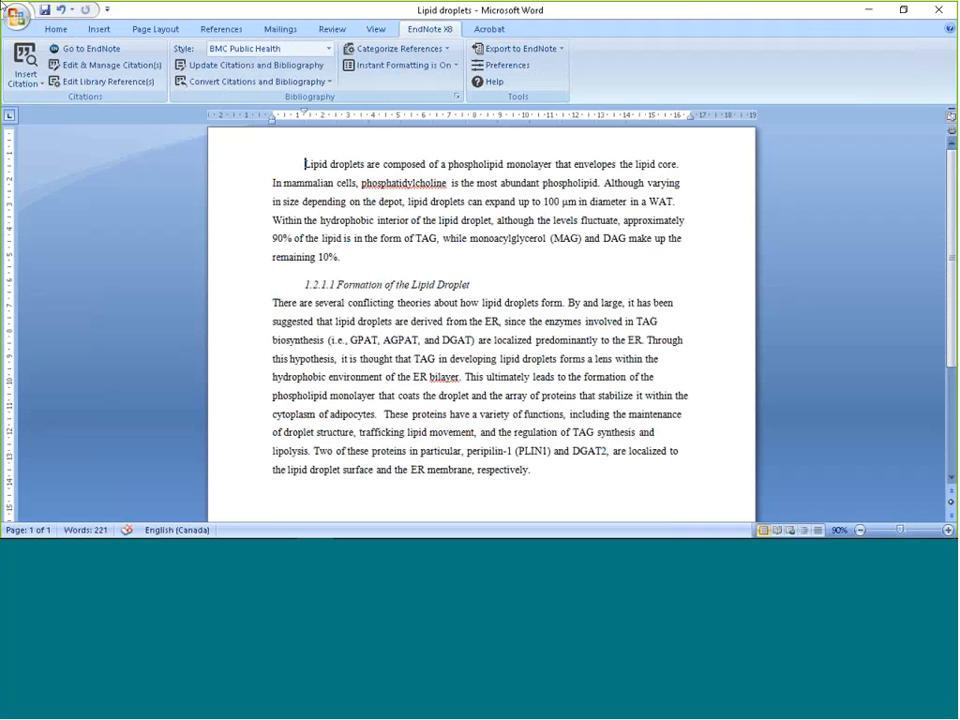
Examine the EndNote entries among Word's installed add-ins in Word Options, and leave the settings without changes
click(10, 18)
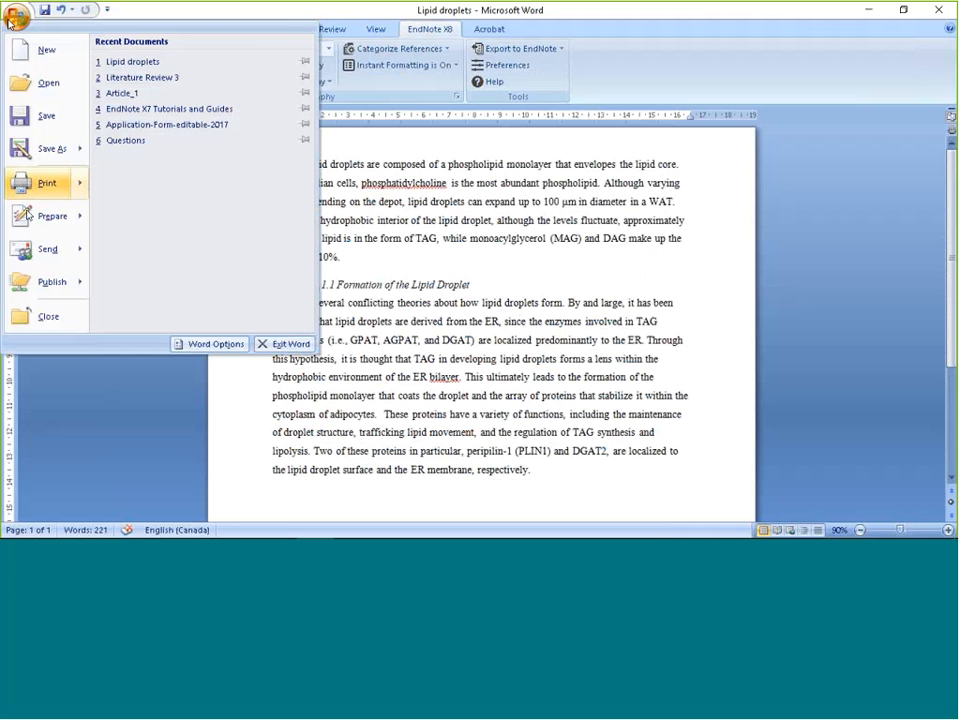
click(203, 344)
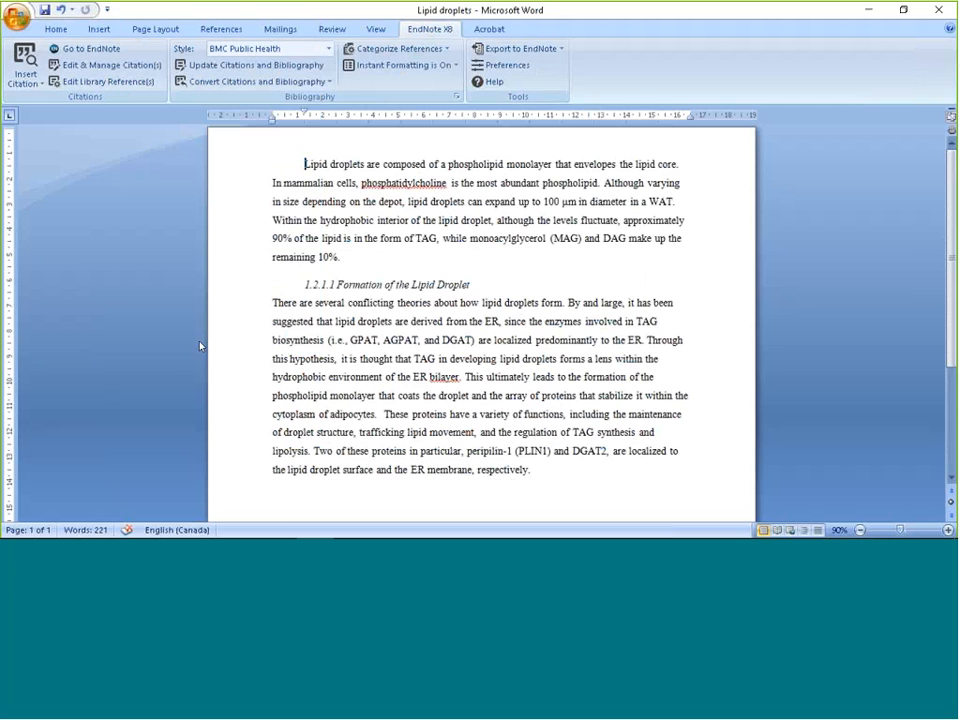
click(341, 199)
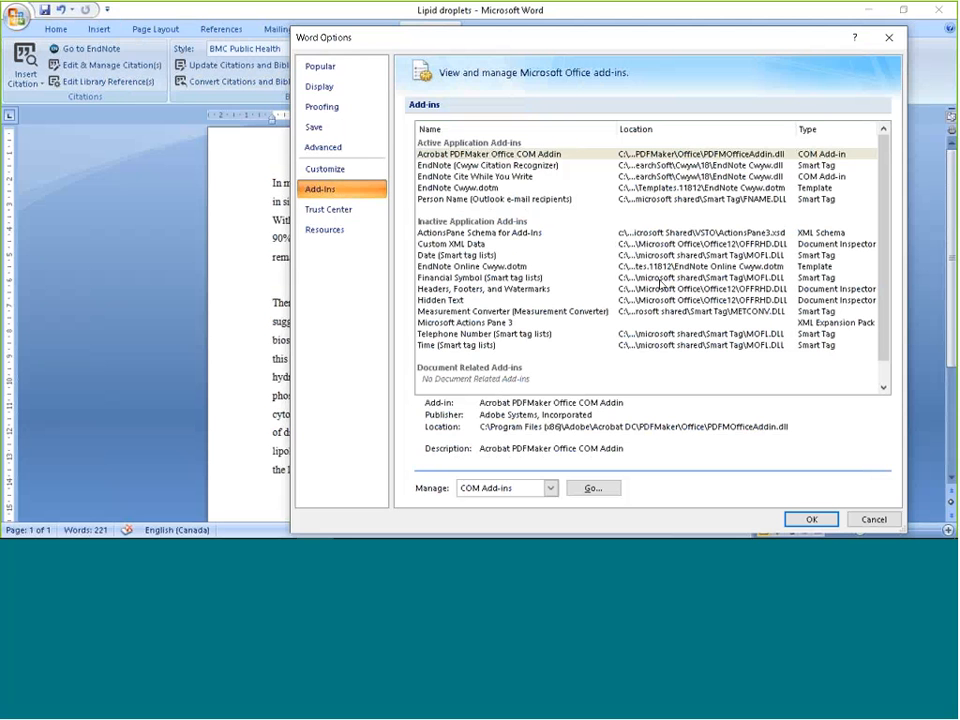
click(868, 519)
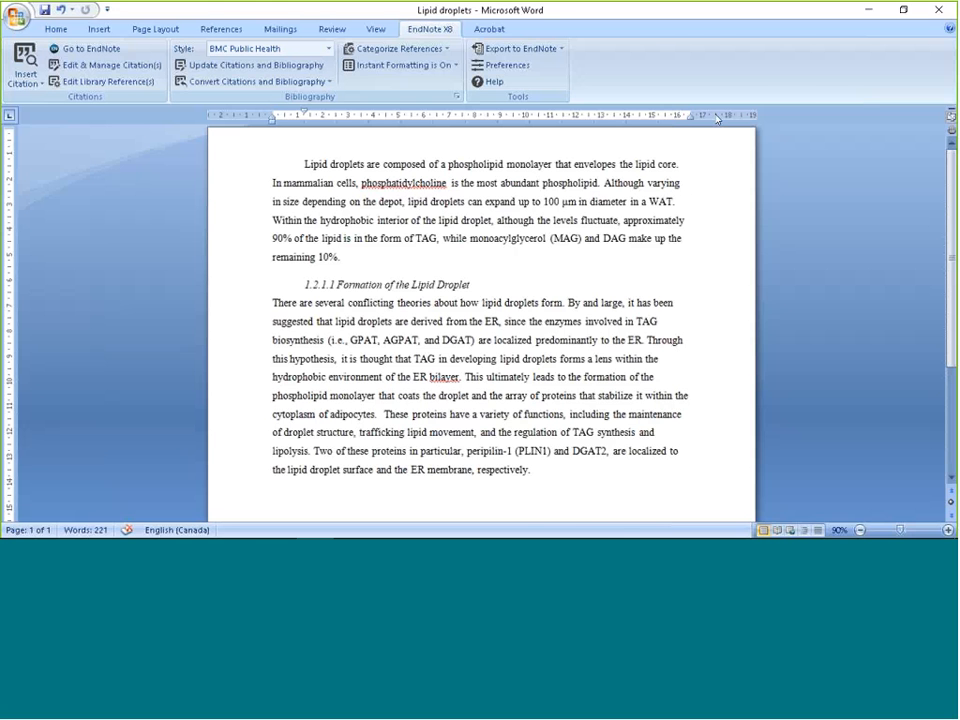
Cite "Control of adipocyte differentiation in different fat depots" at the end of the first sentence, and view its bibliography entry
click(903, 10)
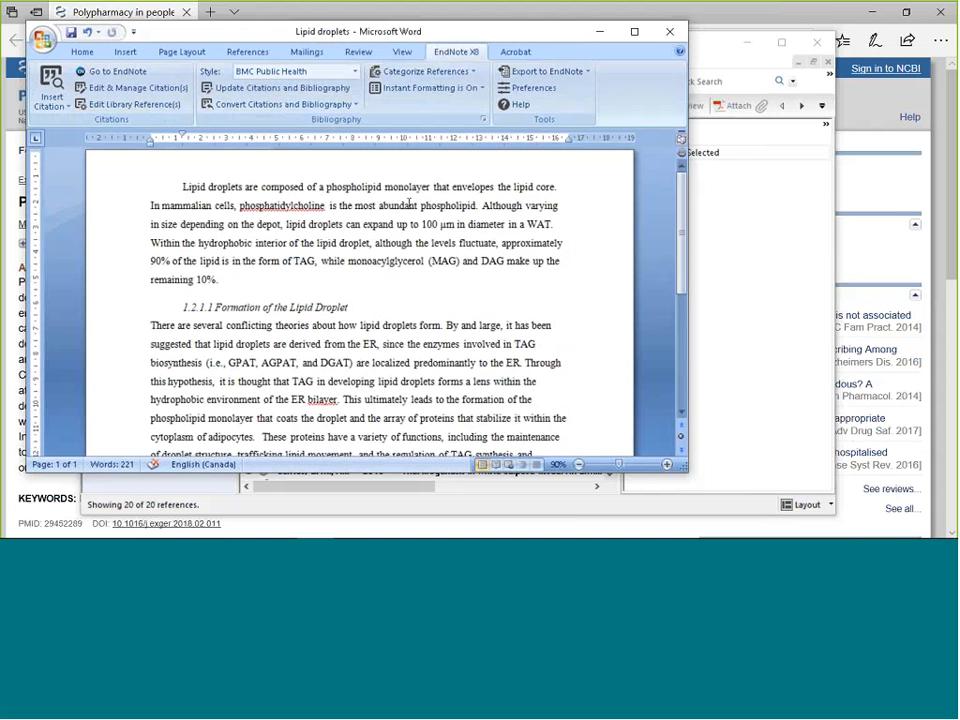
click(559, 183)
click(52, 88)
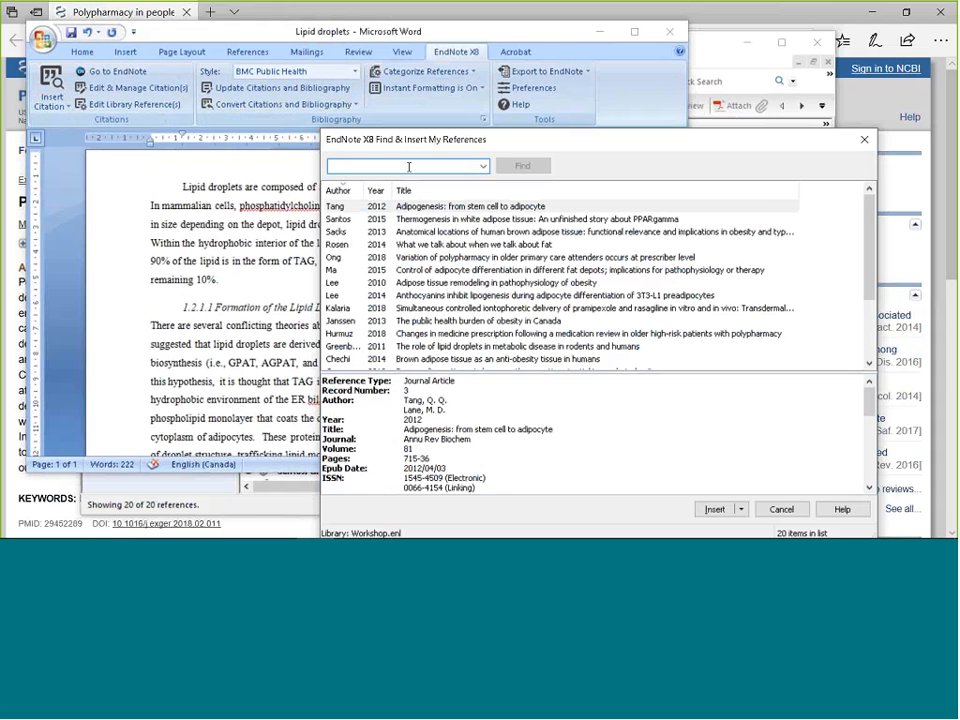
click(412, 270)
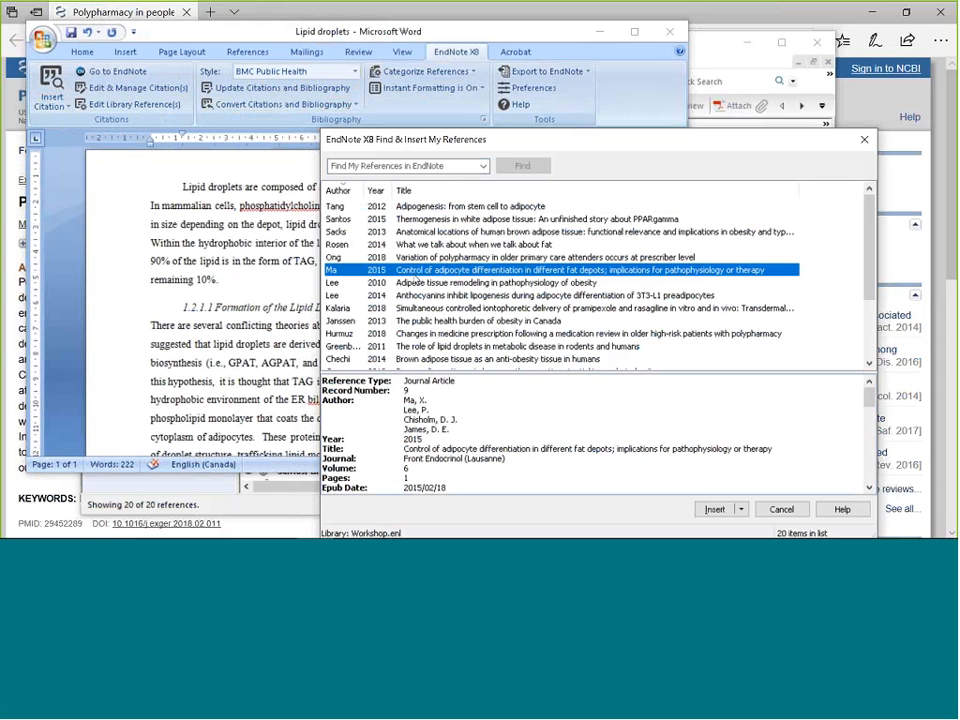
click(713, 509)
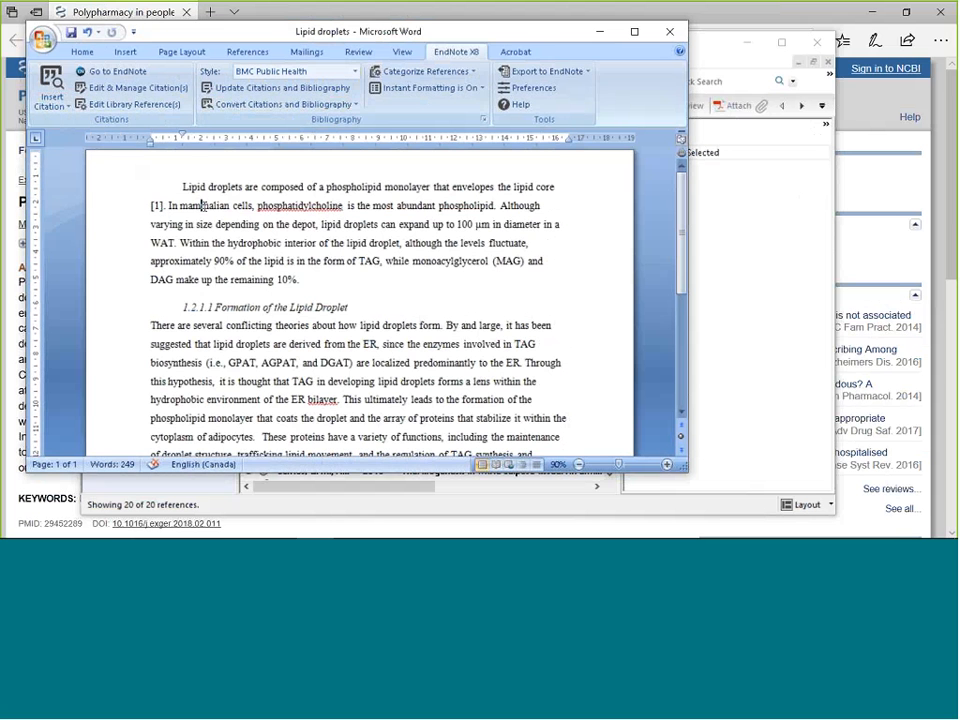
key(ctrl+End)
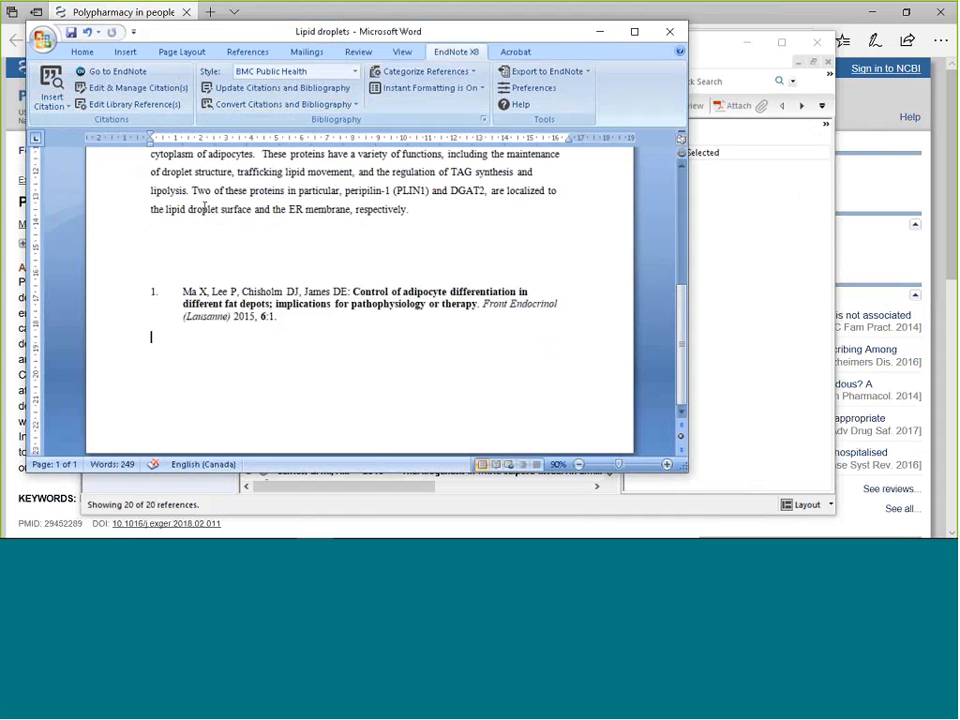
key(Up)
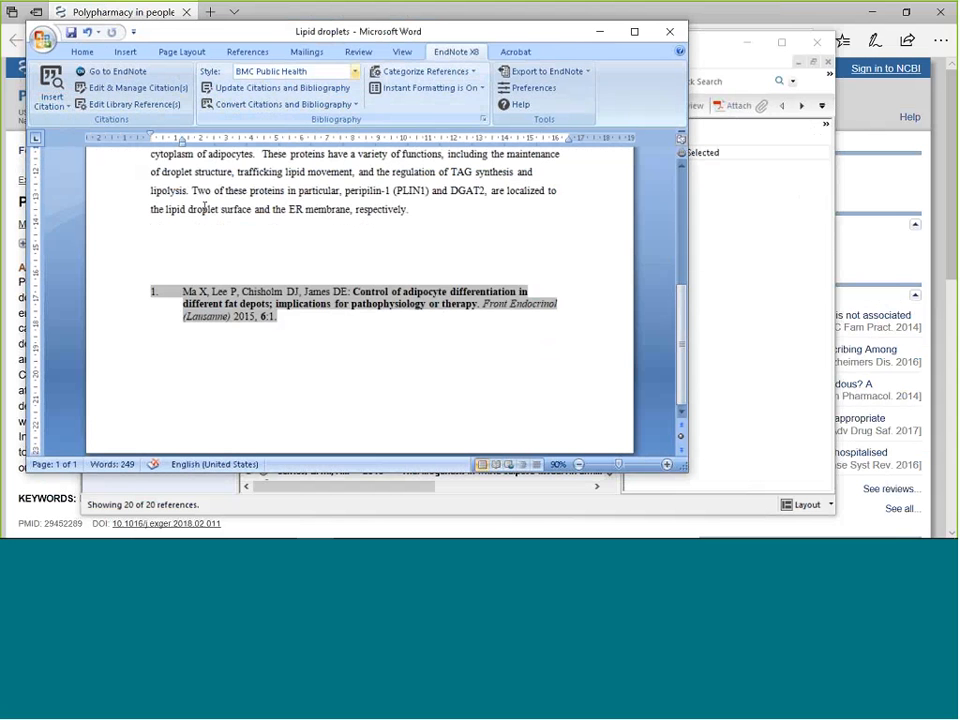
Change the citation style to Lipids in Health Disease and check the citation in the first paragraph
click(353, 74)
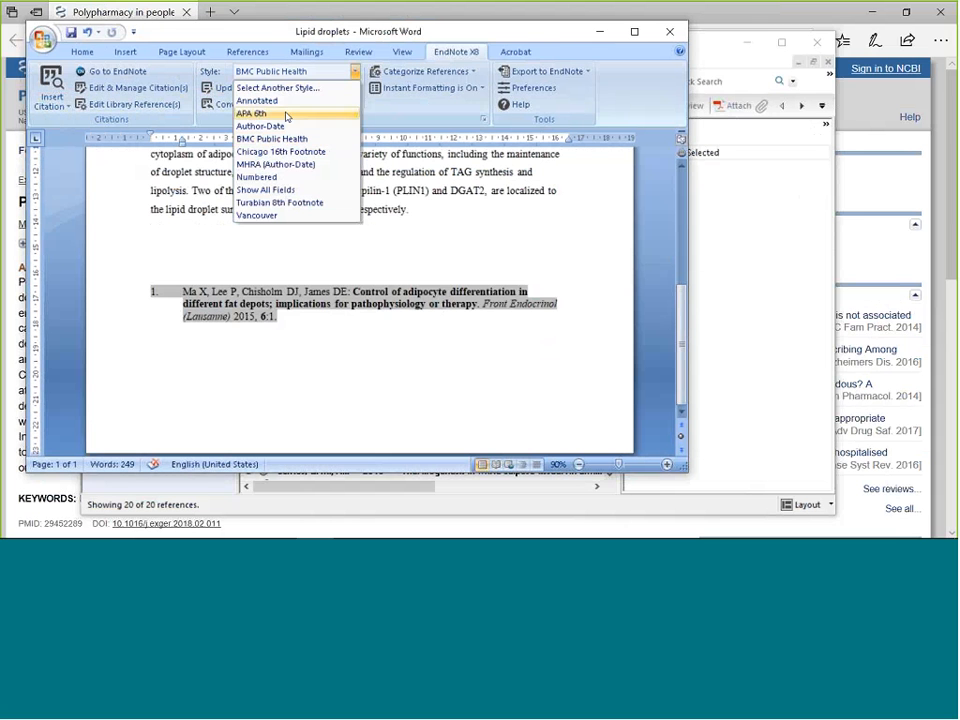
click(315, 89)
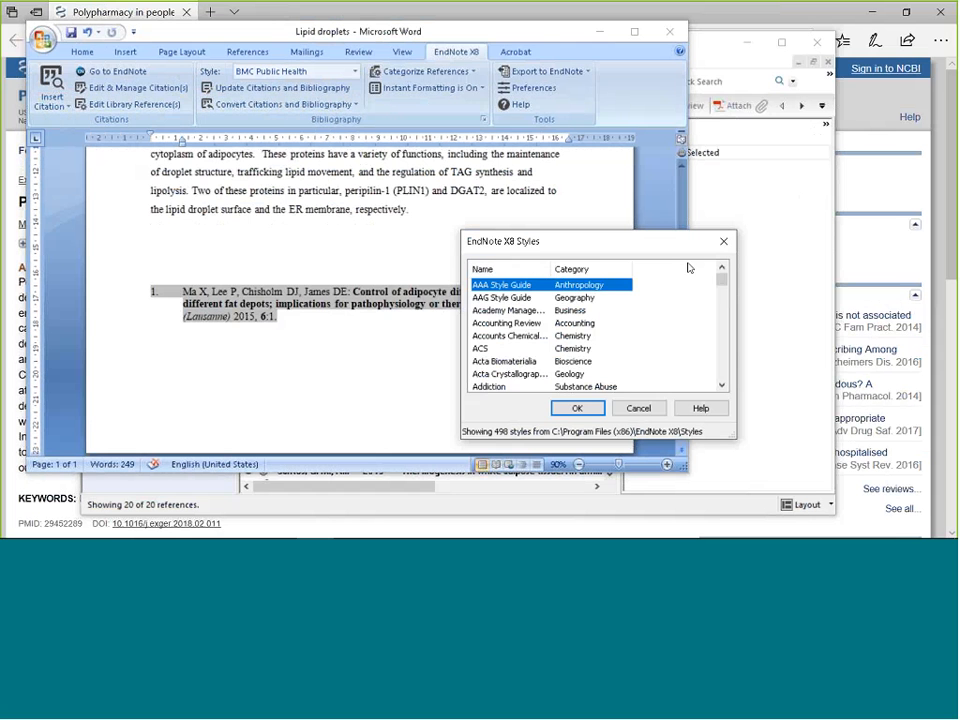
drag(721, 279, 729, 329)
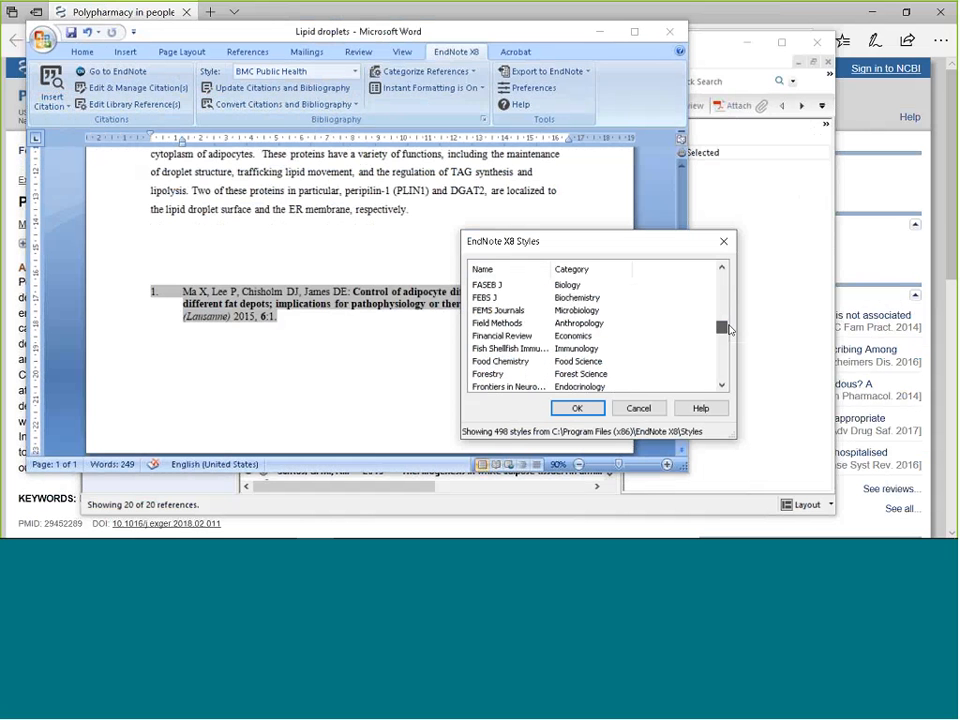
drag(729, 329, 728, 336)
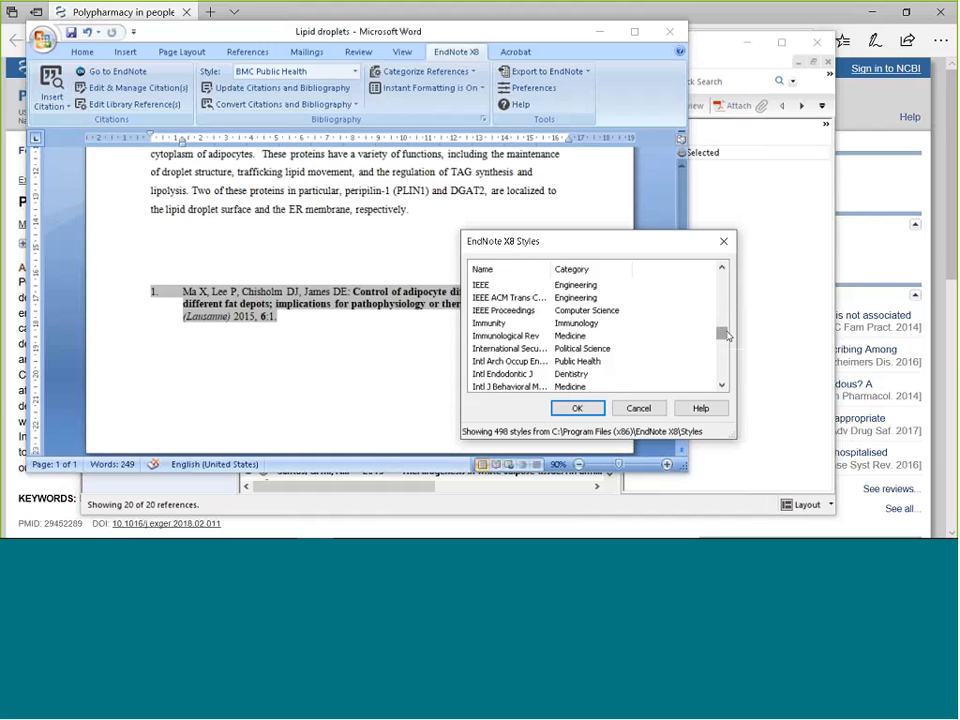
drag(727, 336, 727, 348)
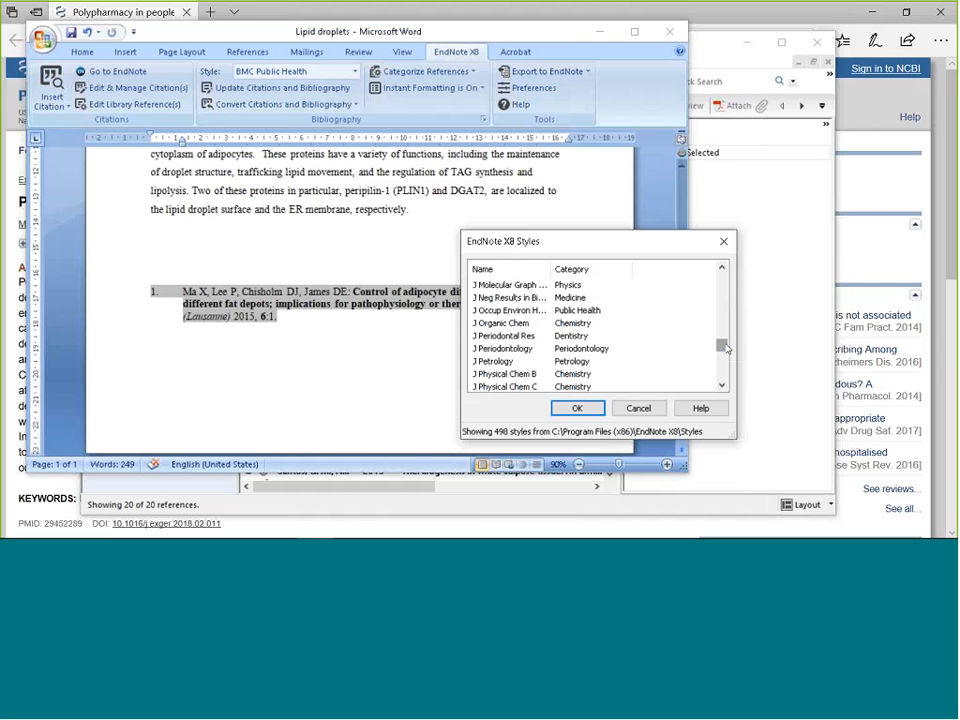
drag(721, 349, 721, 357)
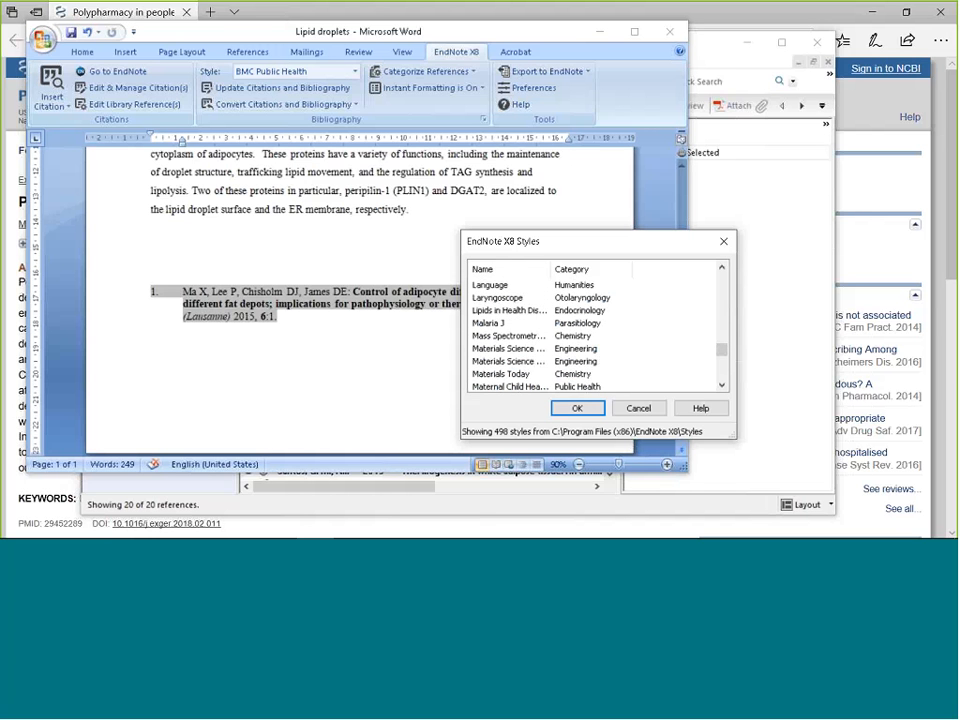
click(509, 310)
click(577, 409)
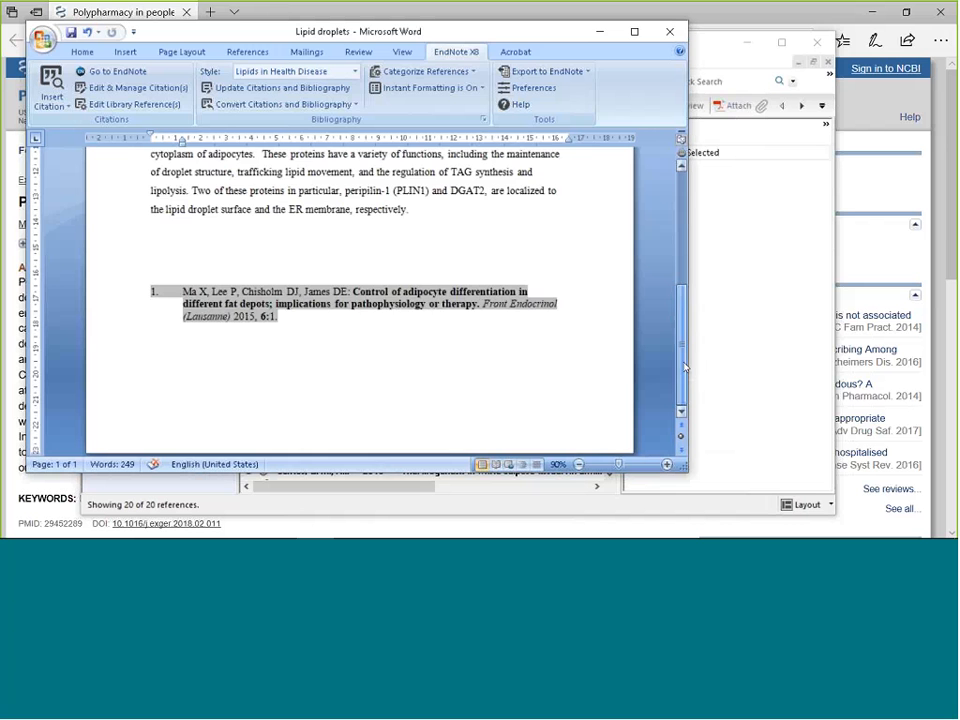
scroll(685, 368, up, 5)
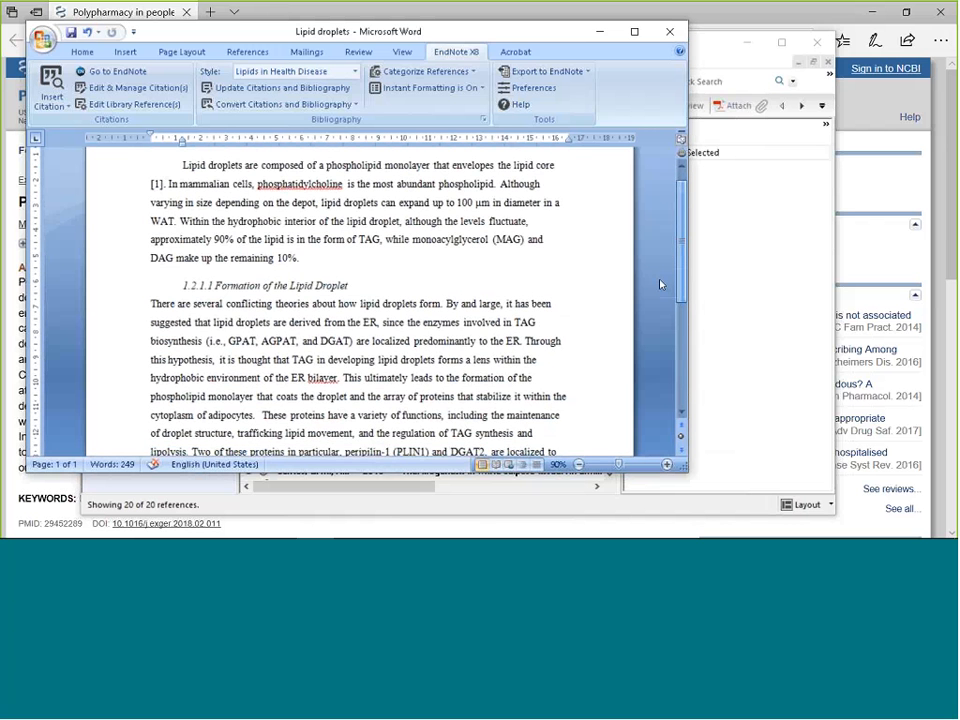
Change the citation style to APA 6th and check the first paragraph's citation and its bibliography entry
scroll(665, 270, up, 1)
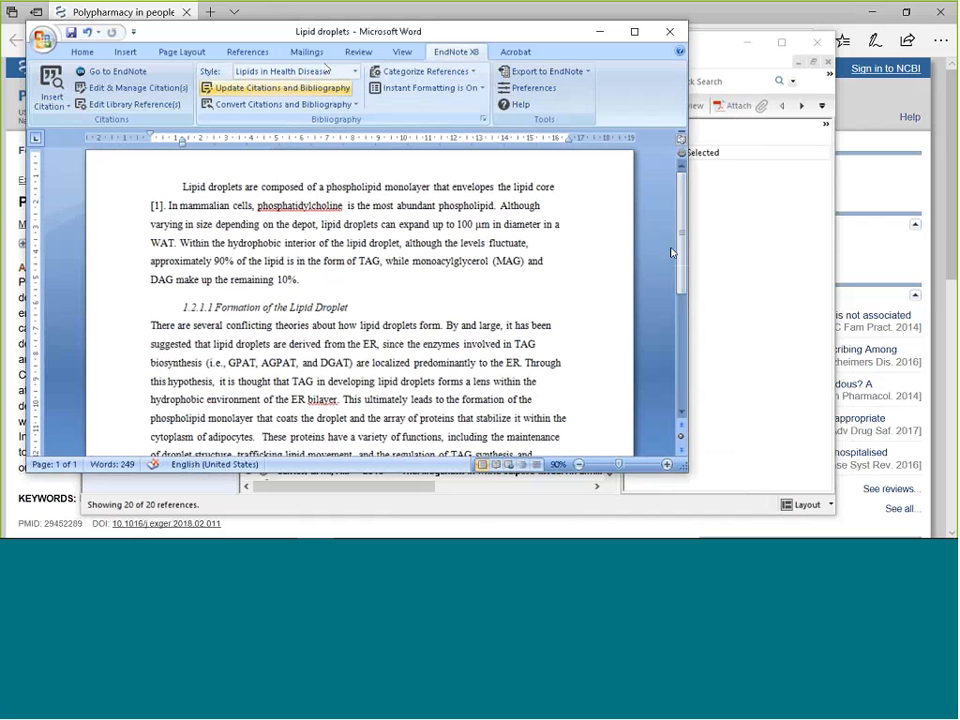
click(355, 72)
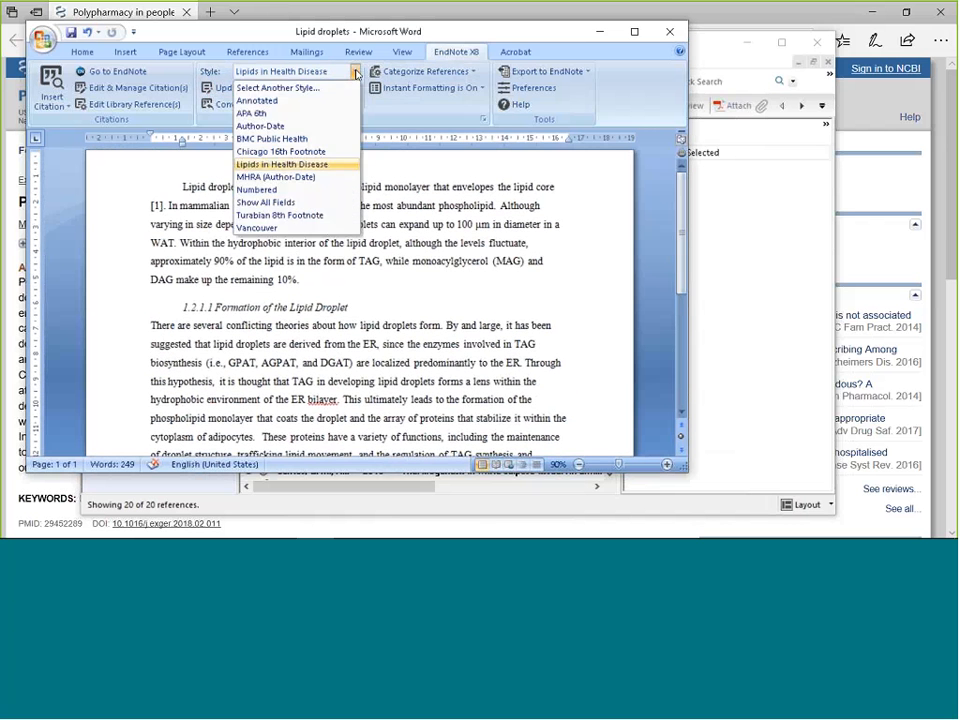
click(314, 114)
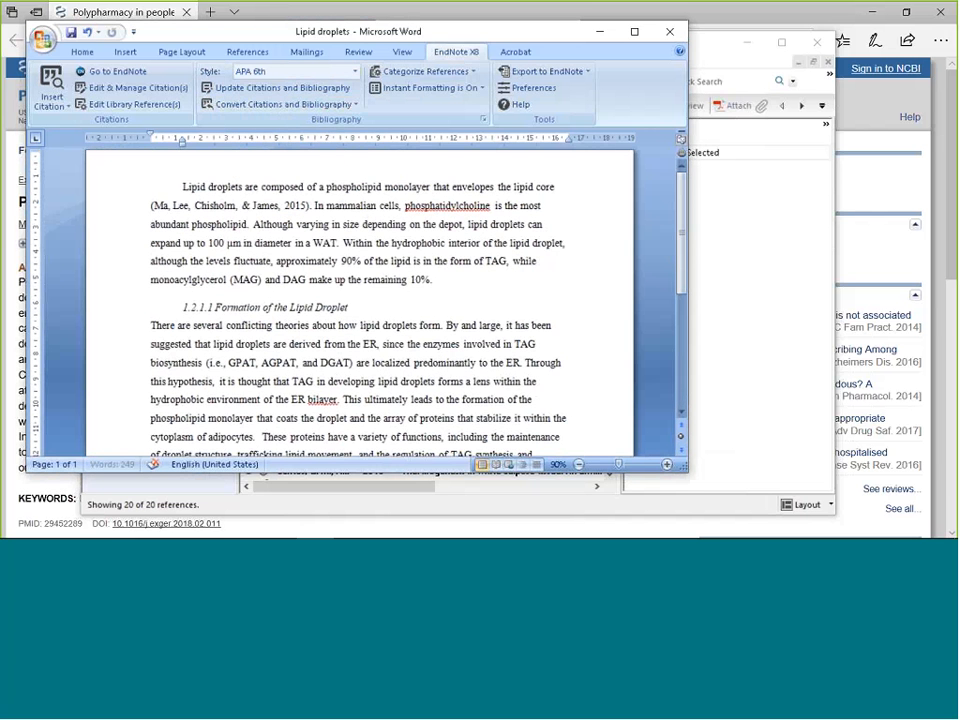
drag(310, 206, 154, 214)
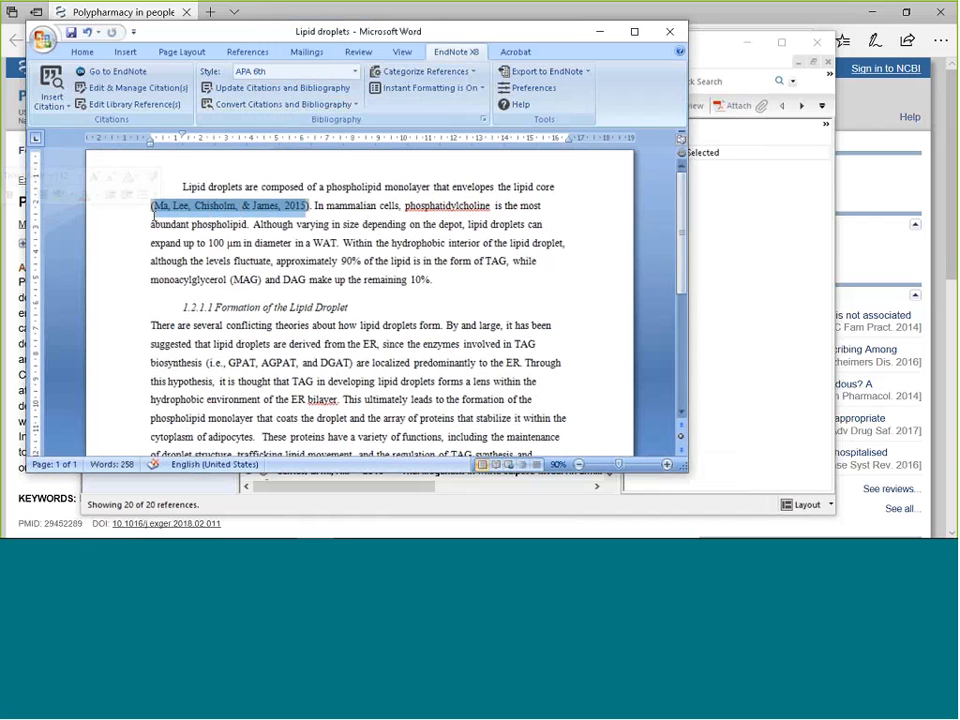
click(332, 242)
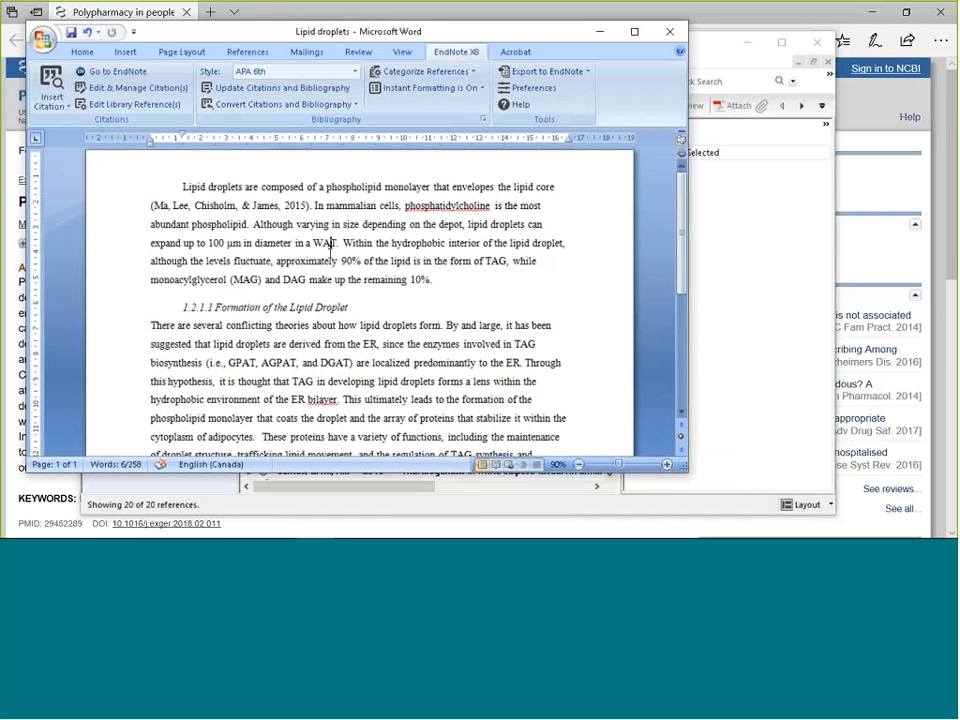
scroll(330, 245, down, 5)
click(328, 251)
drag(392, 316, 298, 318)
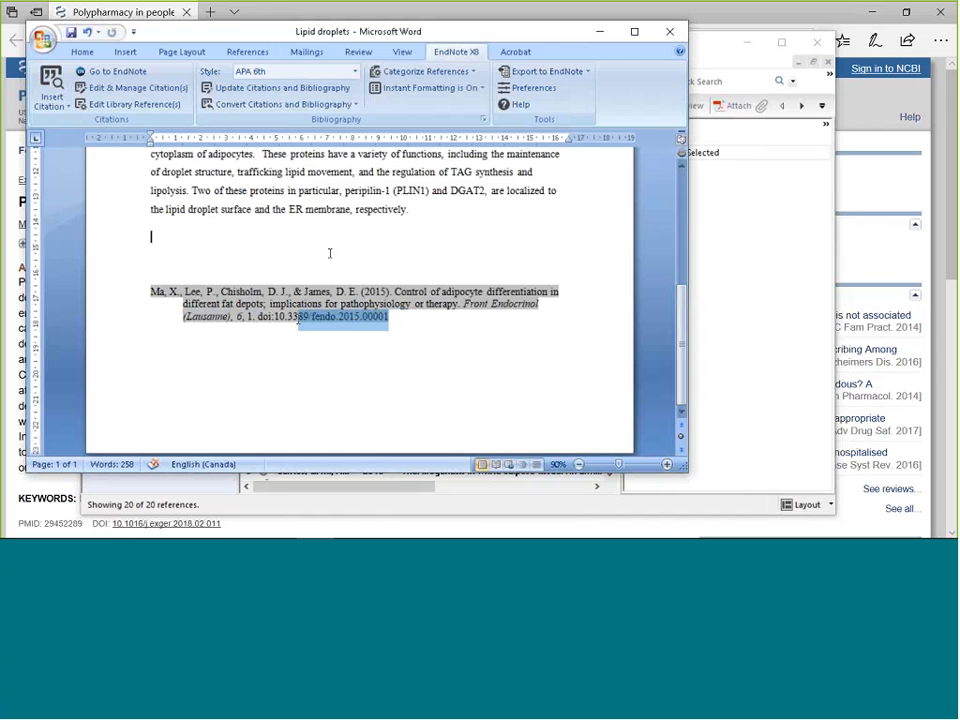
click(447, 316)
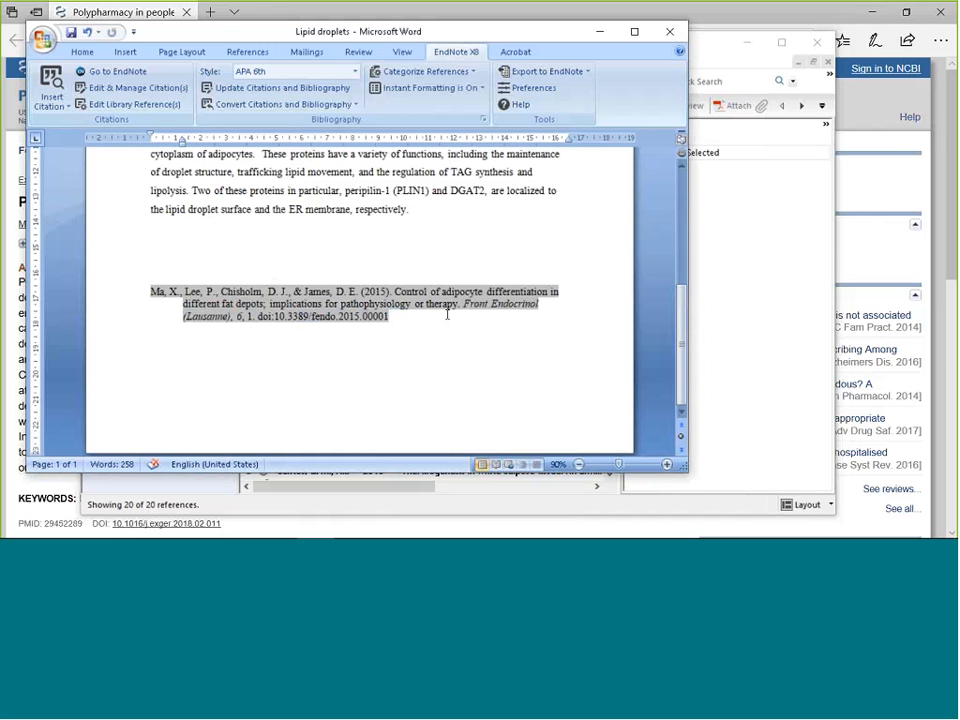
Turn off Instant Formatting and cite "Anatomical locations of human brown adipose tissue" before the period of the second sentence
key(ctrl+Home)
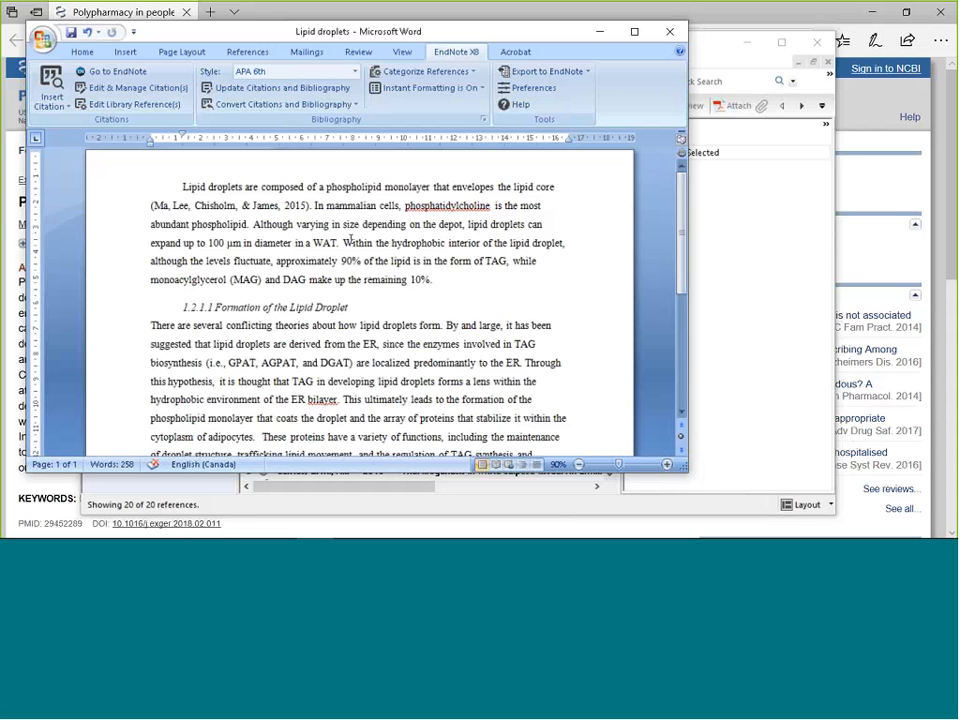
click(455, 91)
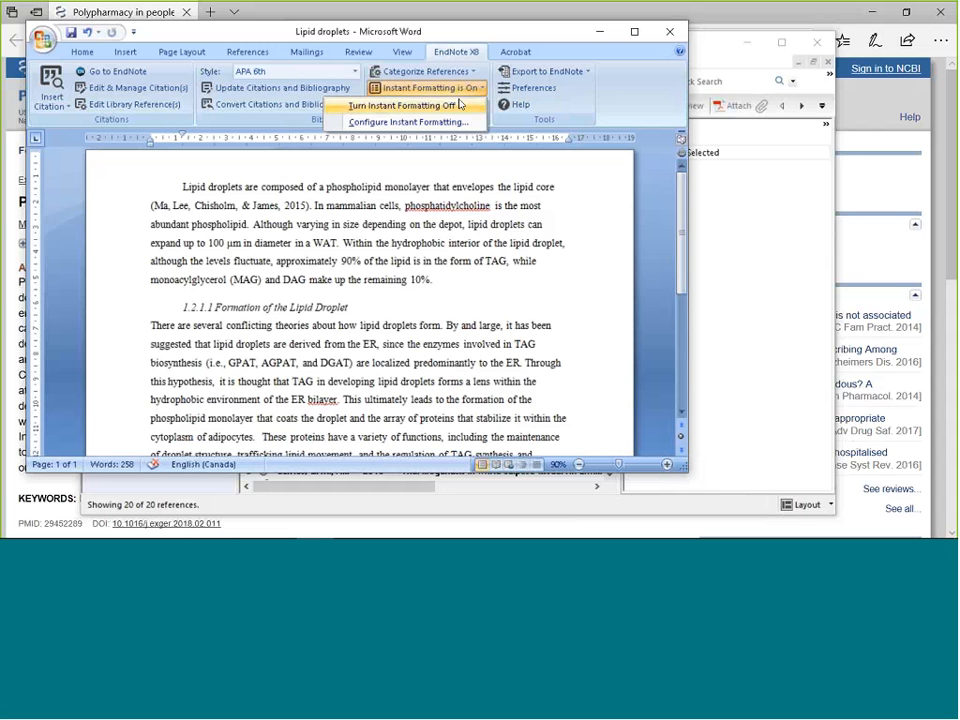
click(456, 102)
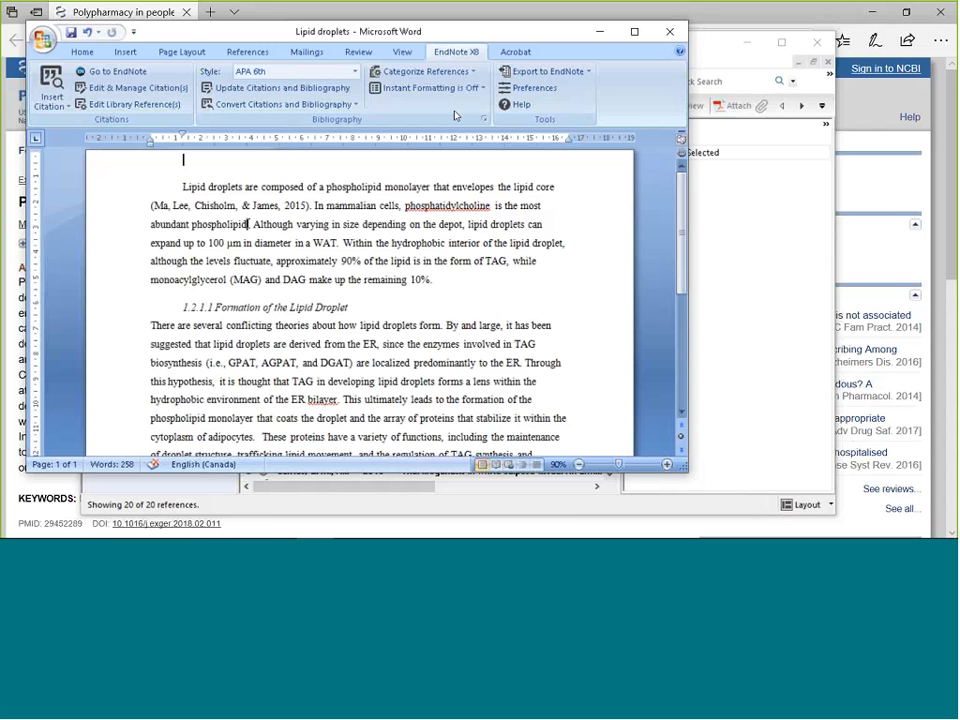
click(248, 224)
text(.)
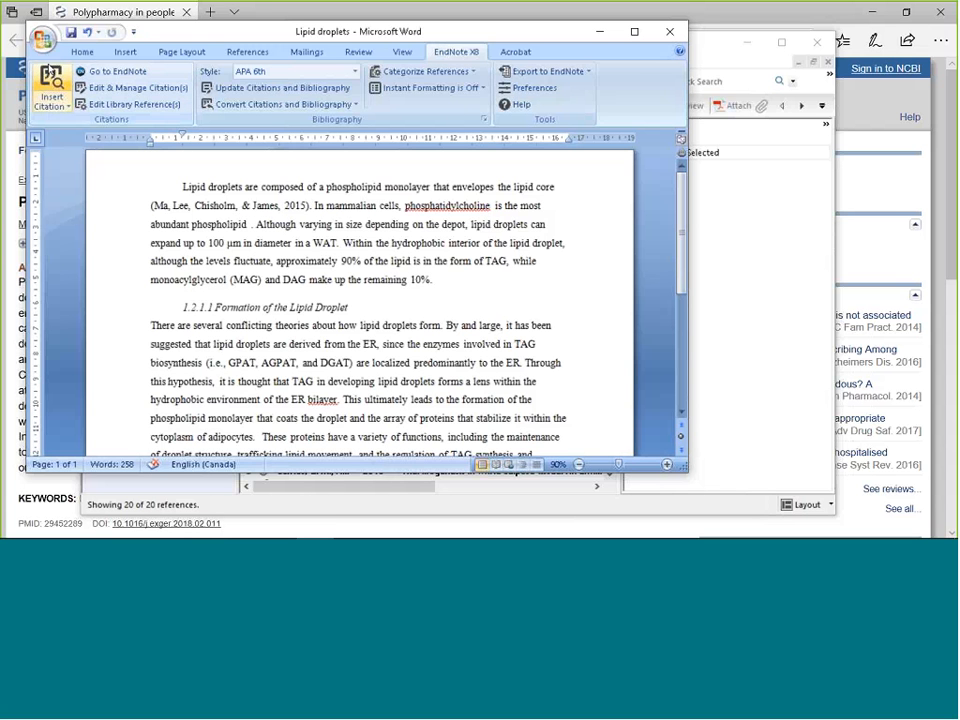
click(52, 78)
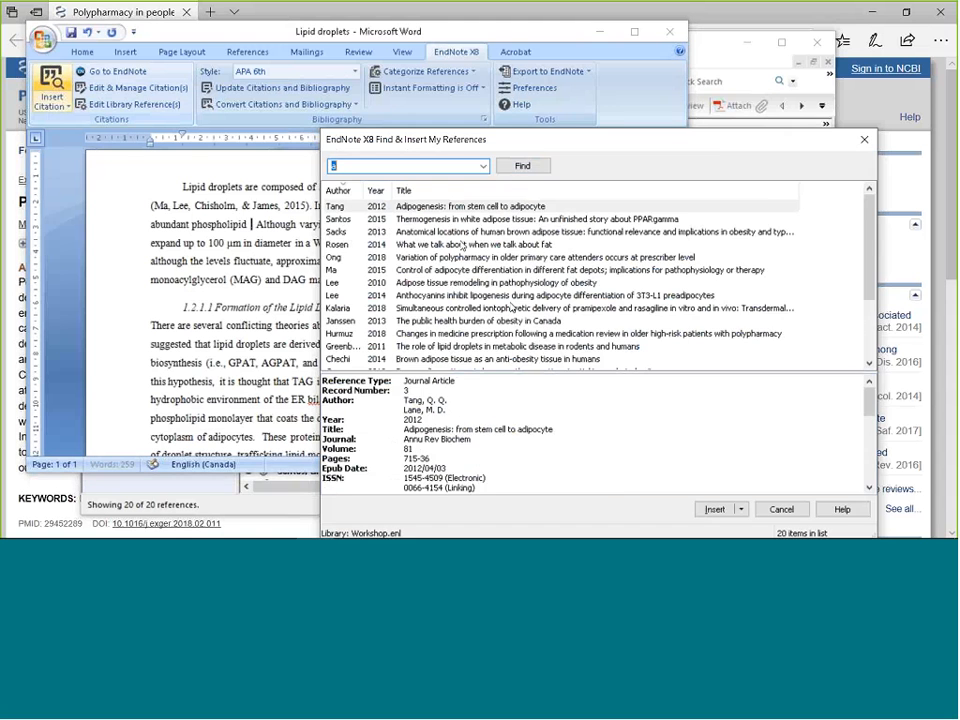
double_click(462, 231)
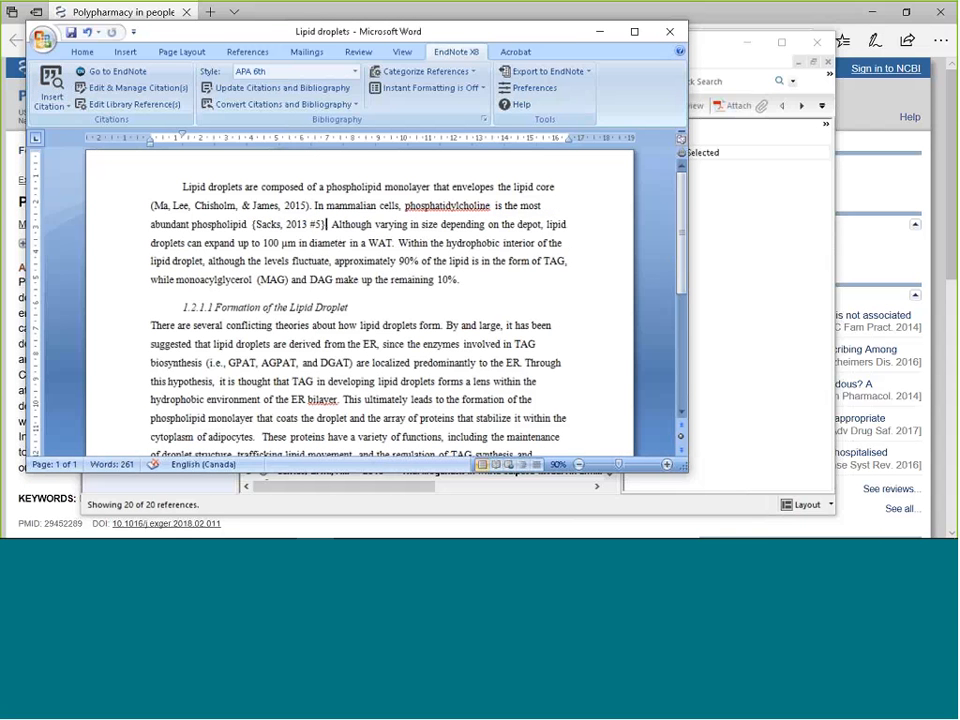
drag(327, 224, 252, 224)
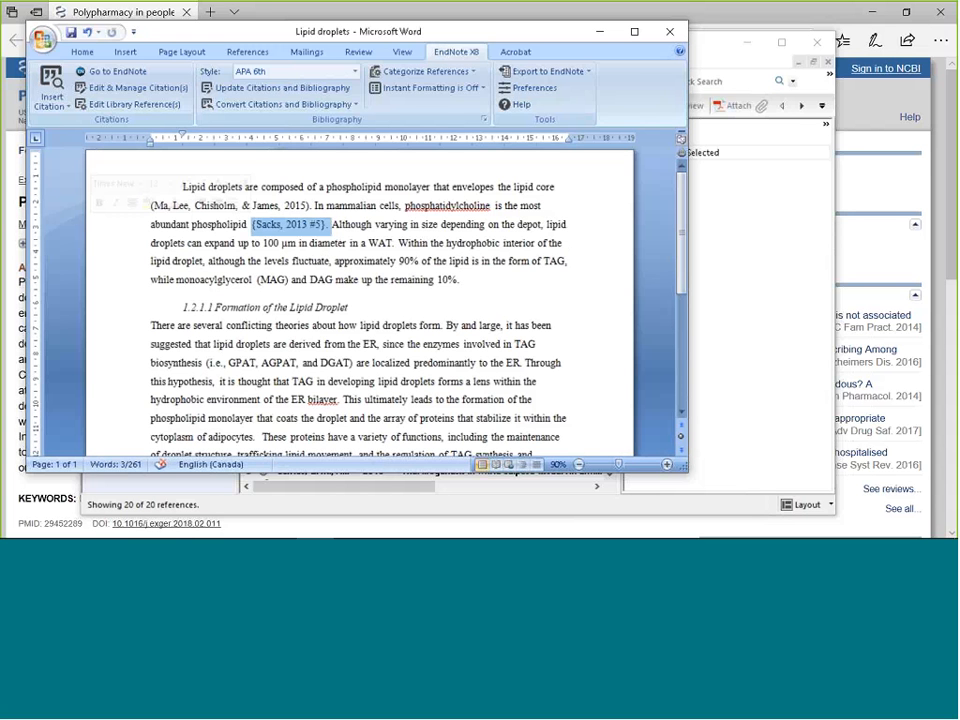
click(385, 277)
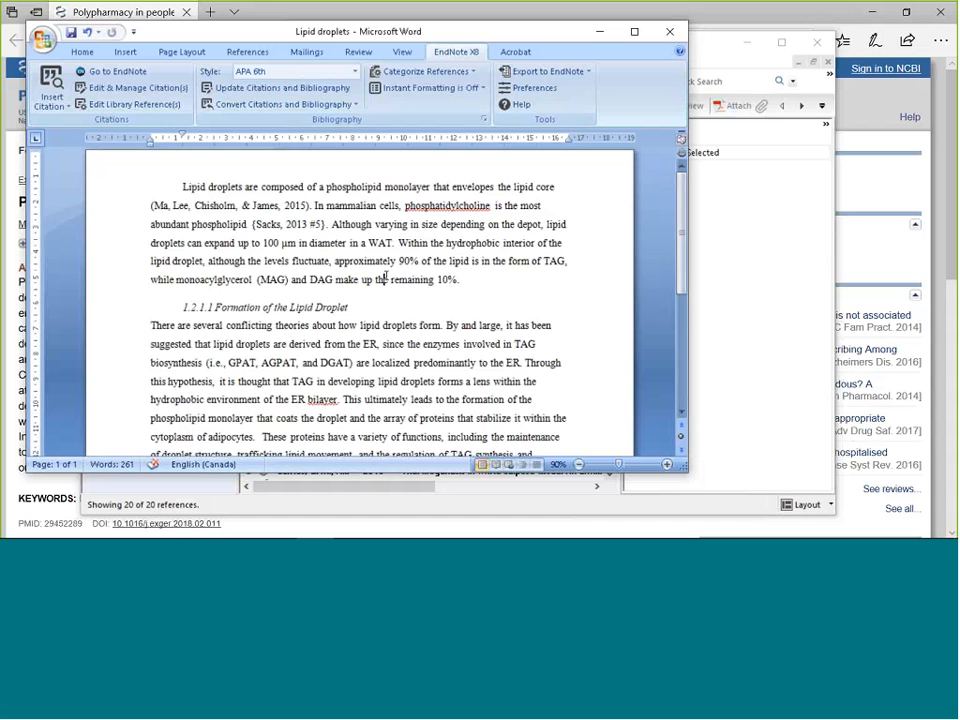
Turn Instant Formatting back on and check the second sentence's formatted citation and the bibliography
key(ctrl+End)
key(Page_Up)
click(445, 88)
click(447, 106)
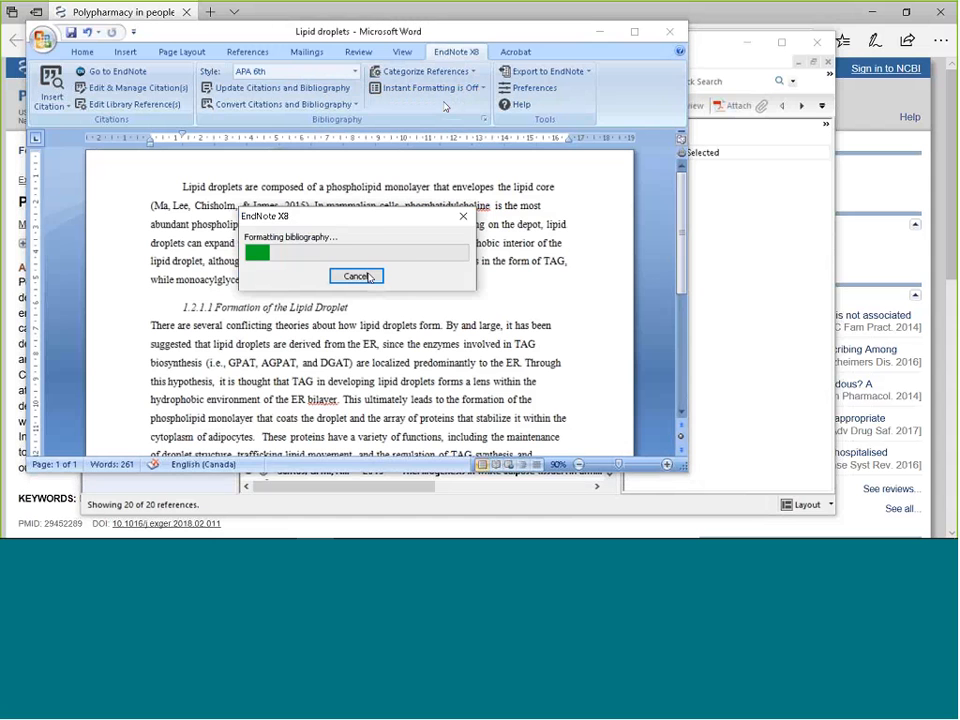
drag(360, 225, 300, 226)
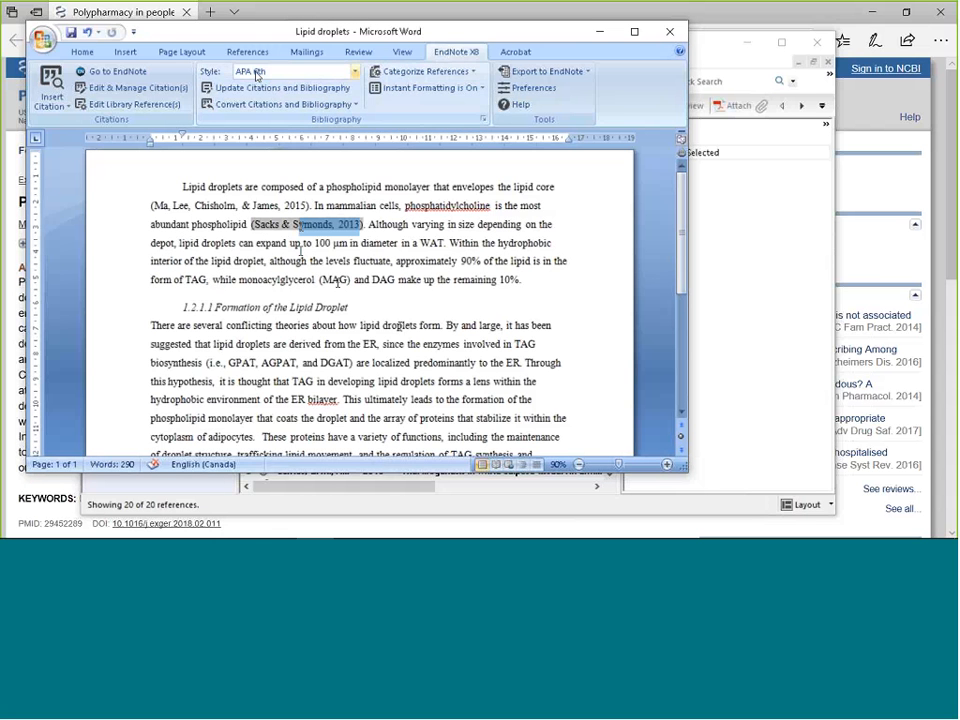
click(337, 281)
scroll(337, 281, down, 5)
click(338, 283)
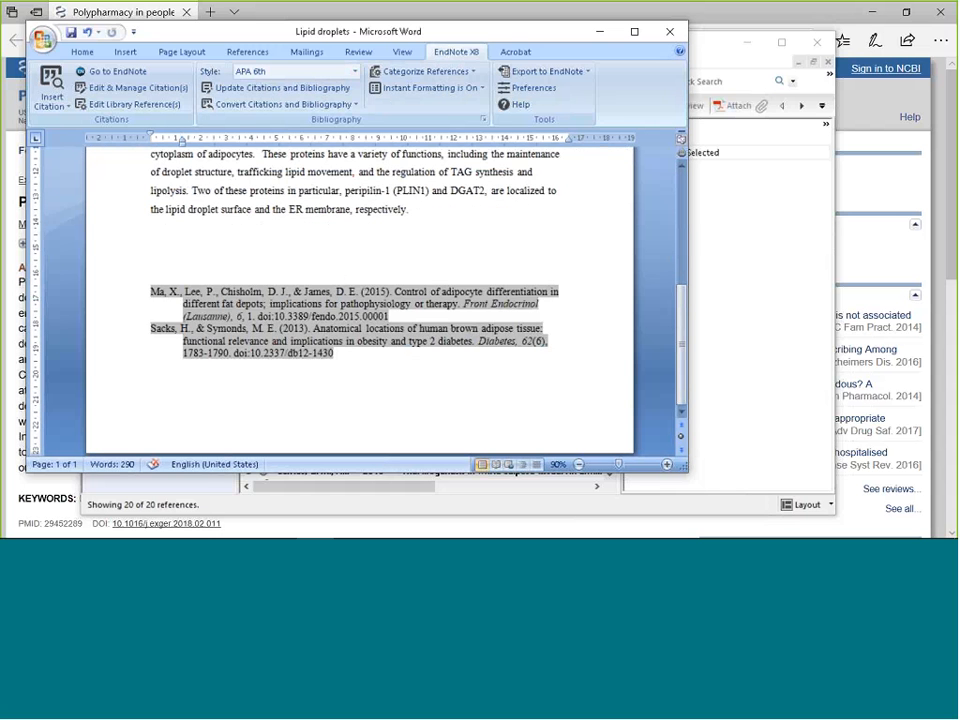
click(345, 210)
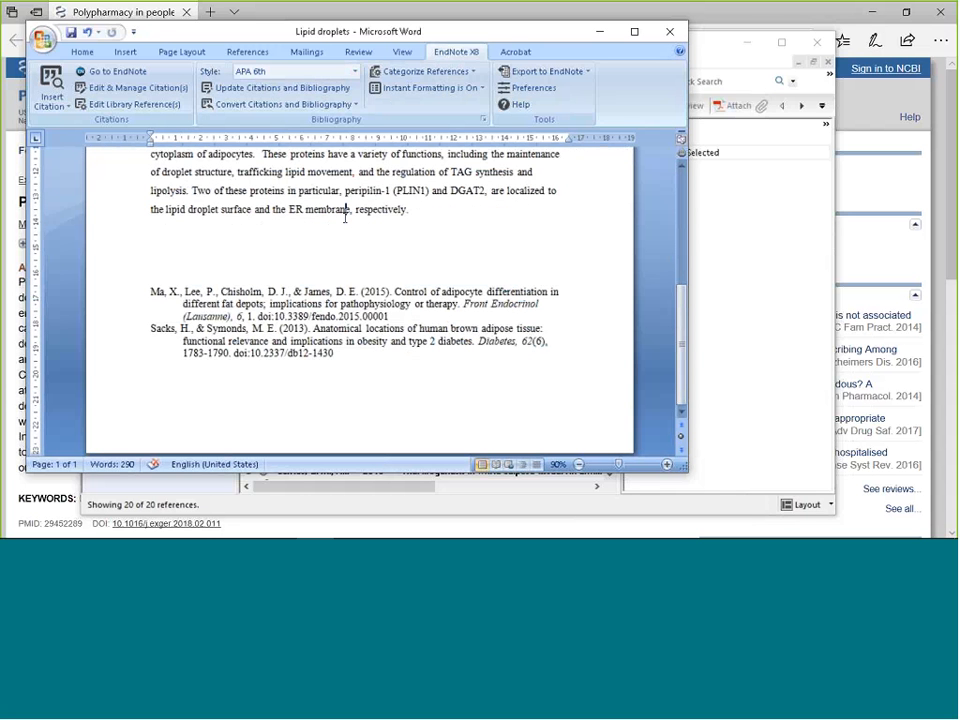
click(345, 217)
key(ctrl+Home)
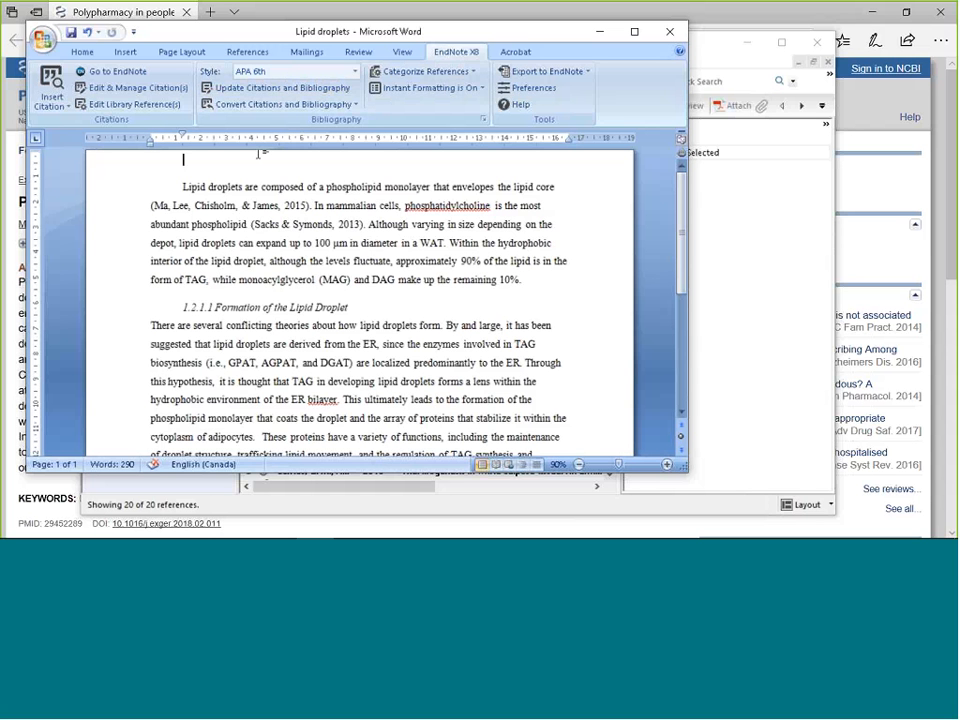
Switch to EndNote and select the reference "Adipocyte and adipogenesis" in the library
key(alt+Tab)
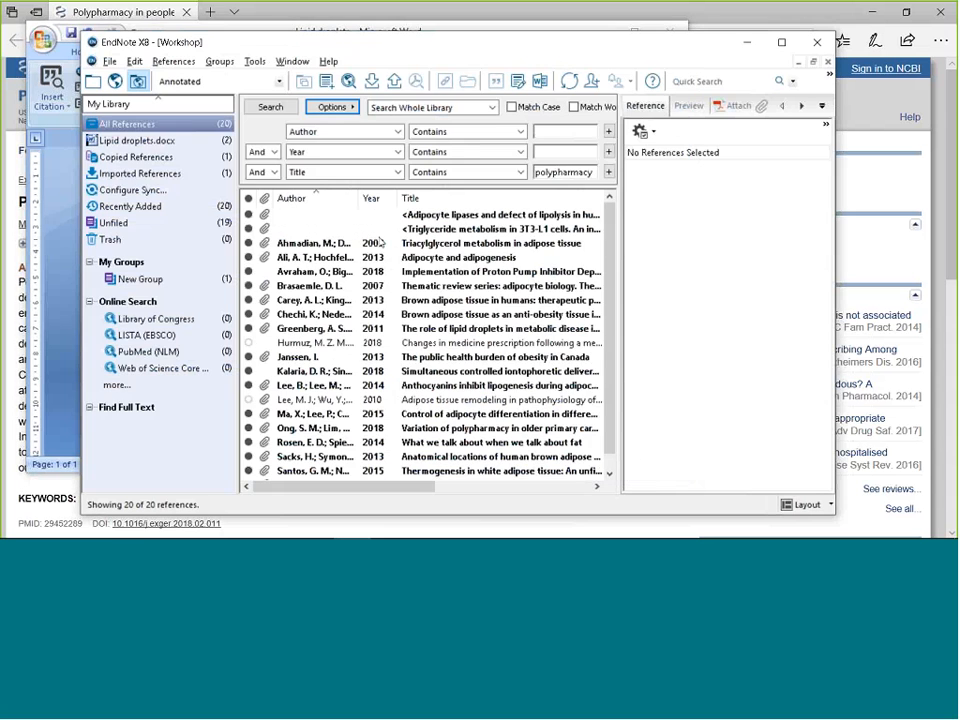
click(424, 258)
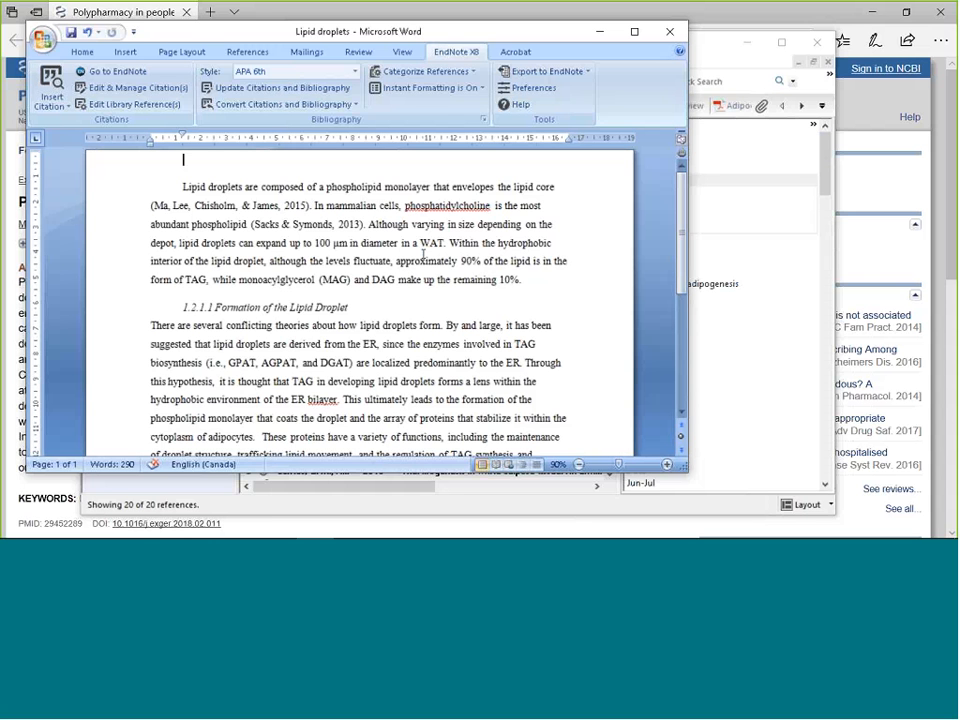
Return to Word, try to delete characters by hand inside the second sentence's citation, and restore the citation text
click(377, 229)
key(Left)
key(Left)
key(Left)
key(Left)
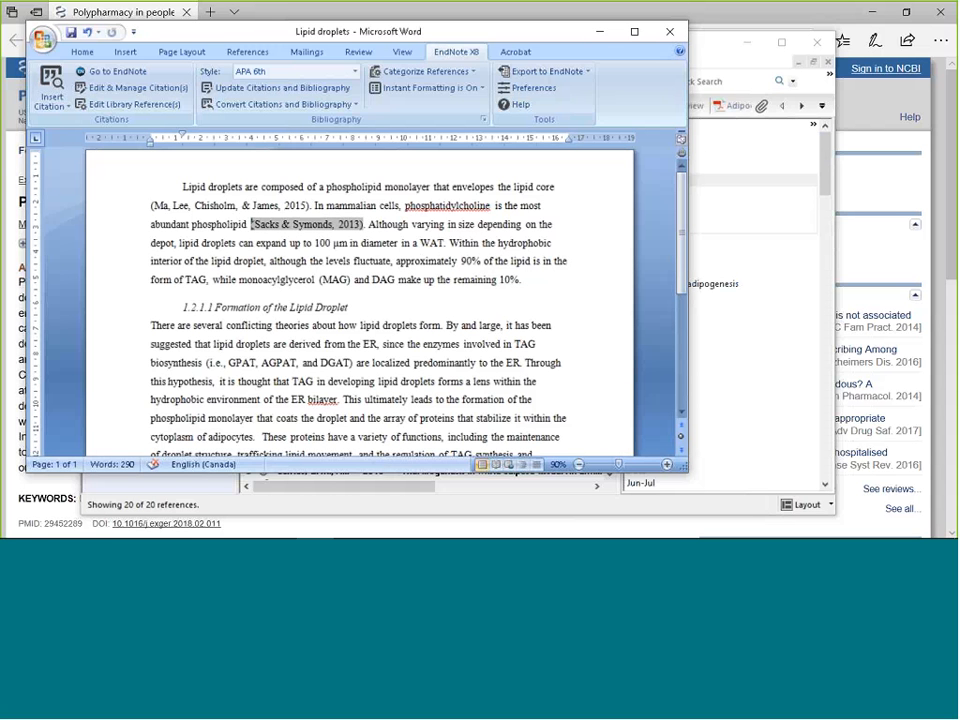
key(BackSpace)
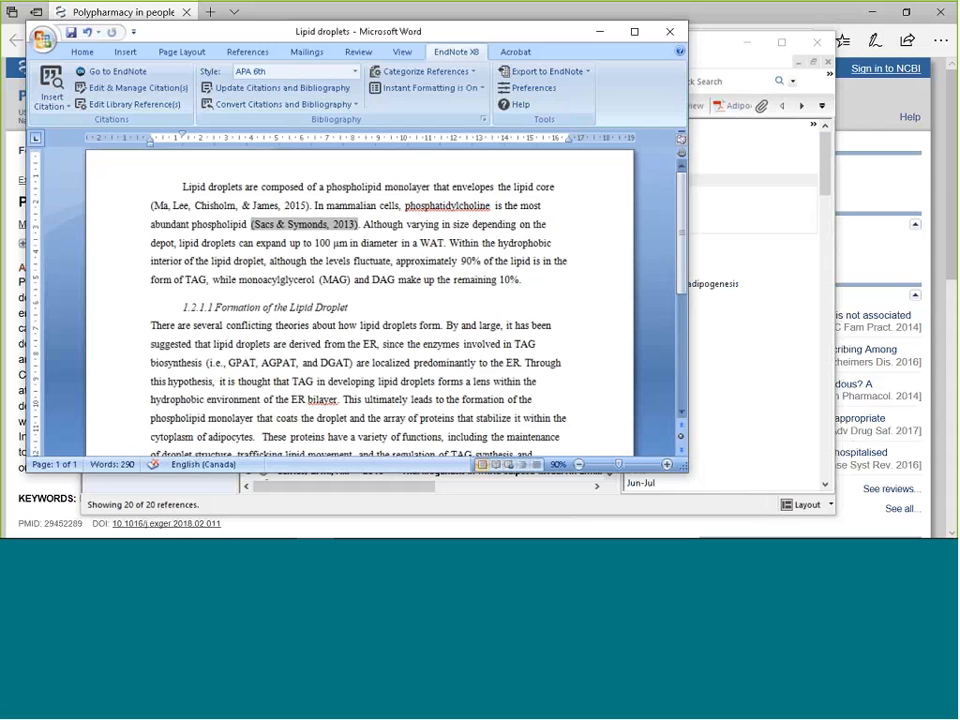
key(BackSpace)
key(BackSpace)
key(BackSpace)
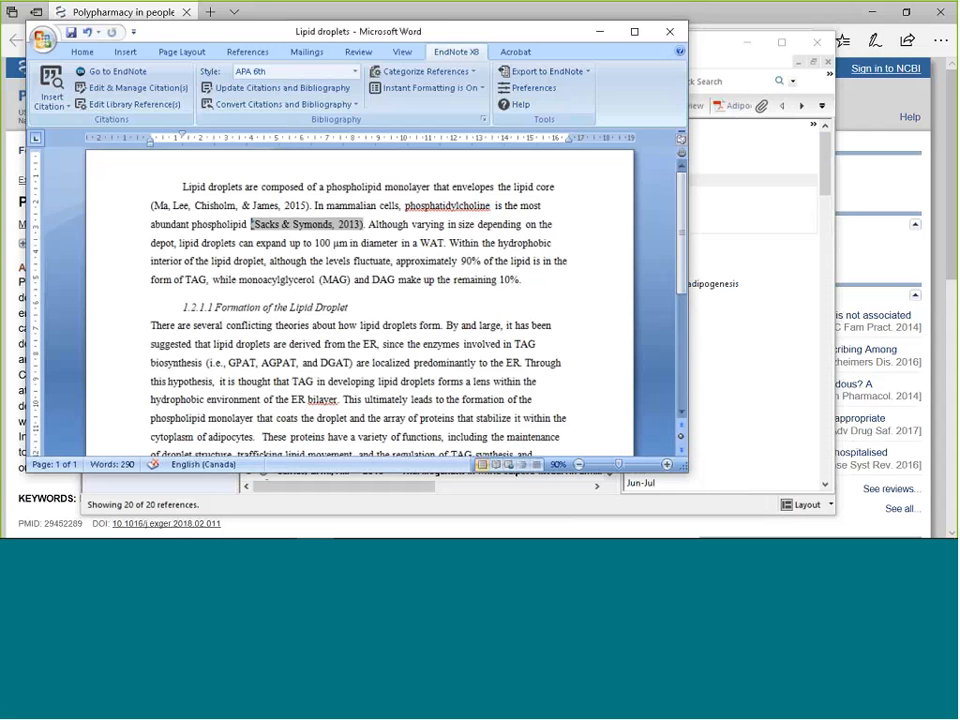
click(346, 242)
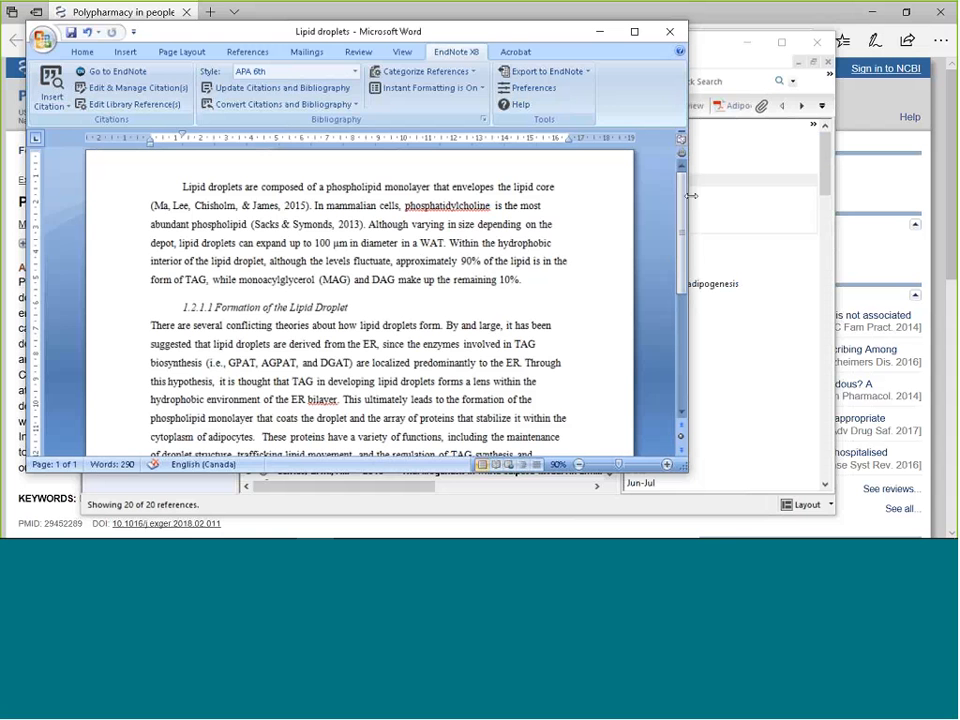
Switch back to EndNote and start a library sync to bring up the EndNote account login
drag(681, 208, 677, 258)
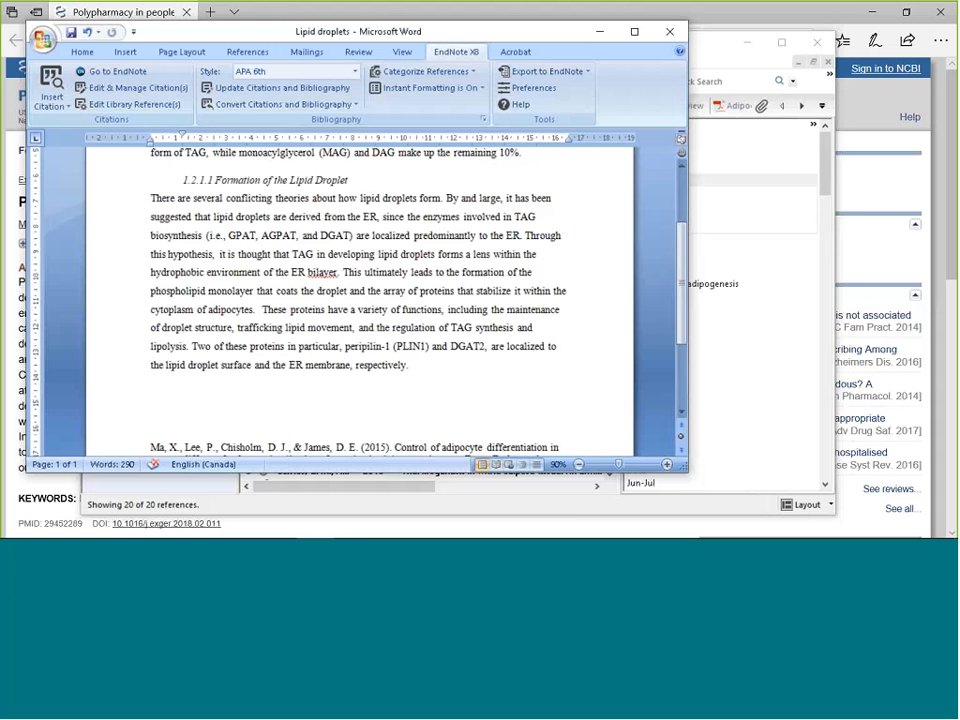
key(alt+Tab)
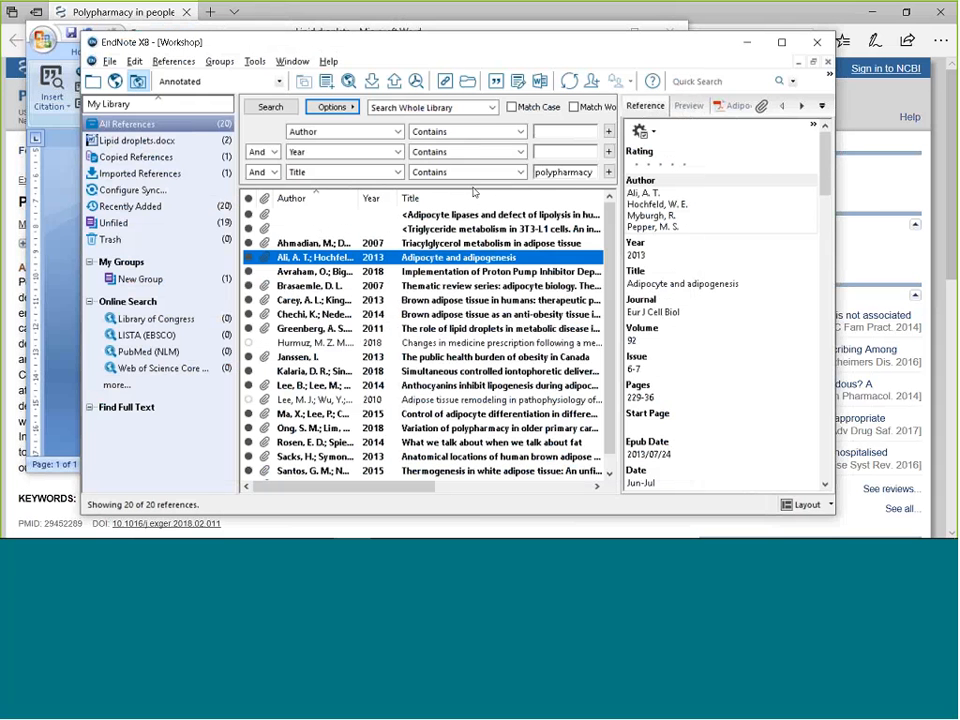
click(571, 84)
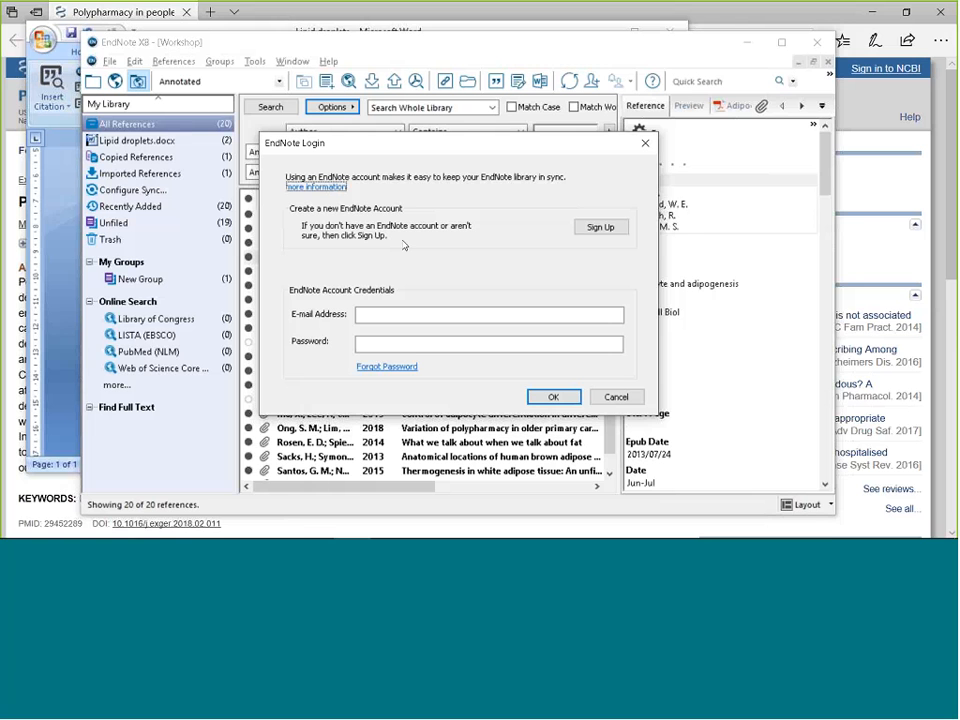
Switch to the Documents folder in File Explorer and point out the Workshop library file and its Workshop.Data folder
mouse_move(178, 519)
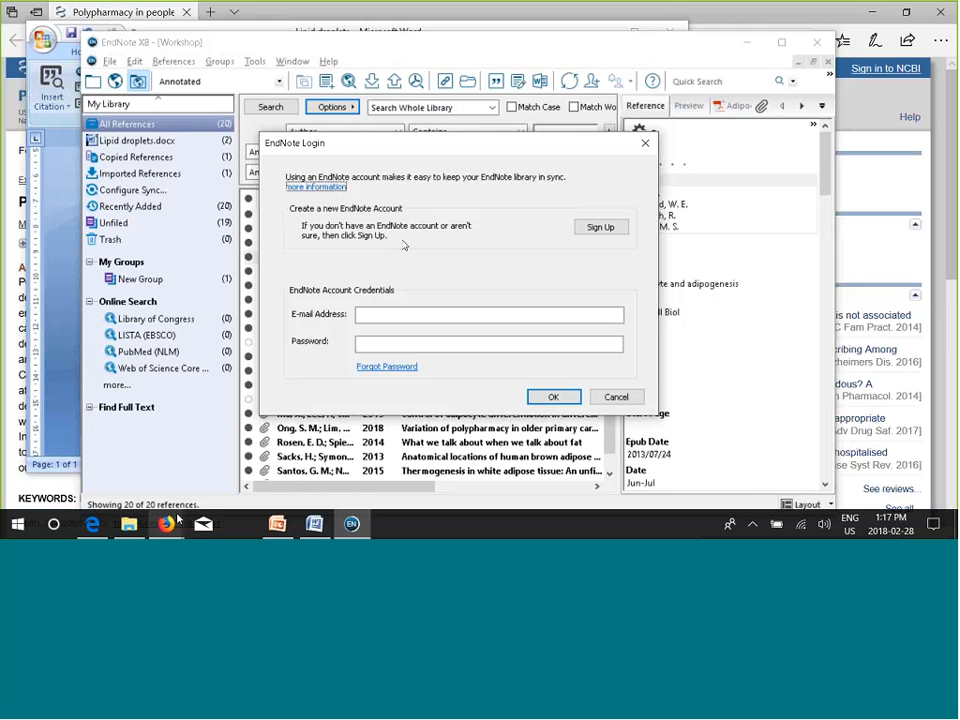
click(129, 523)
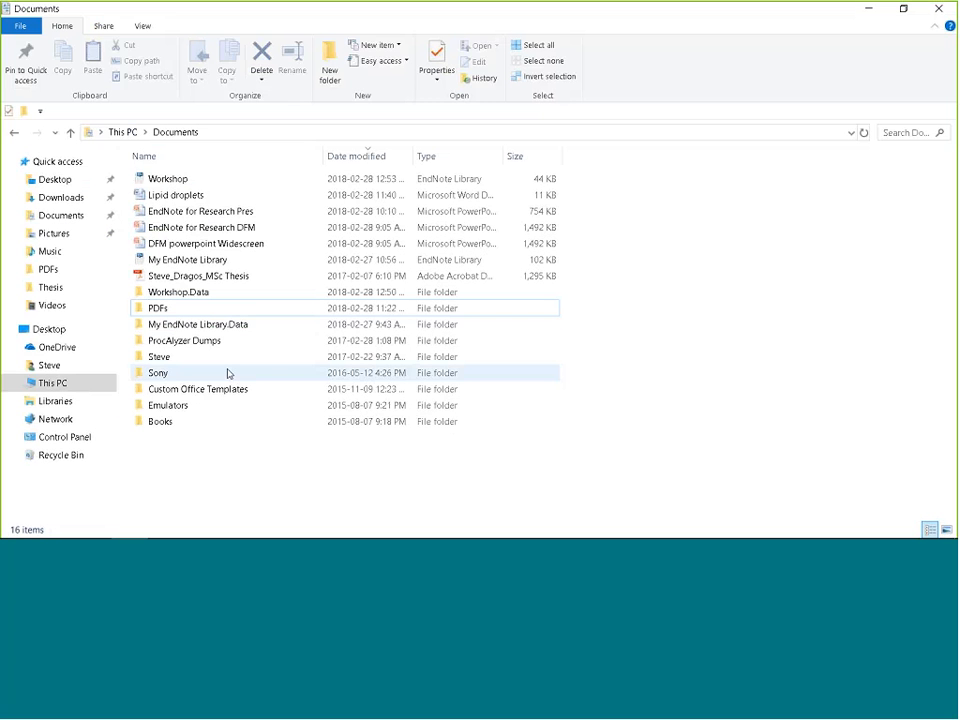
double_click(219, 311)
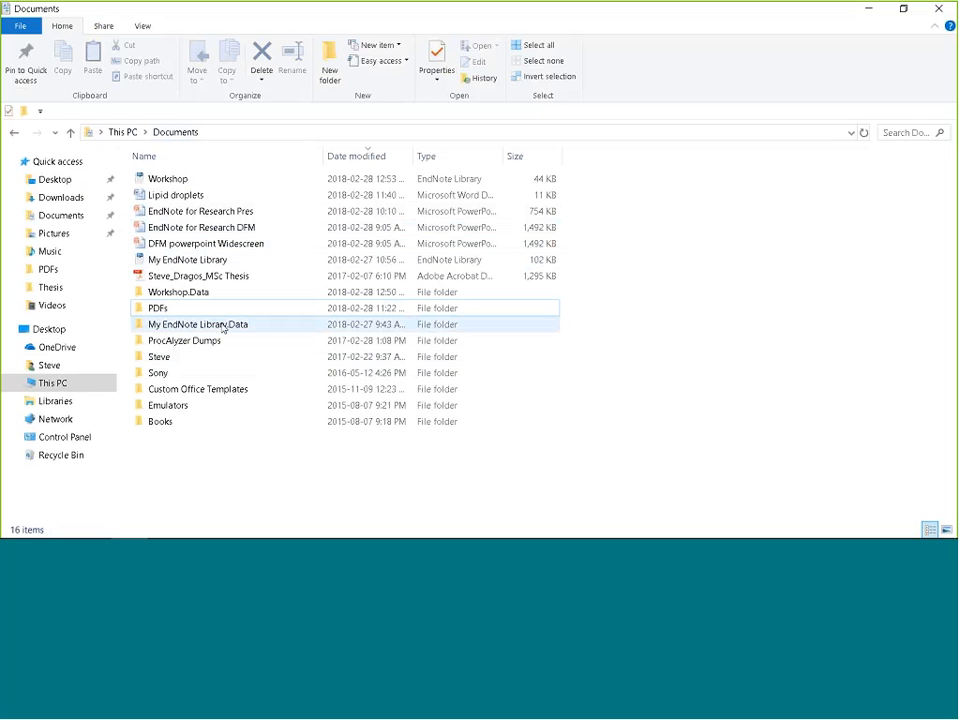
click(183, 187)
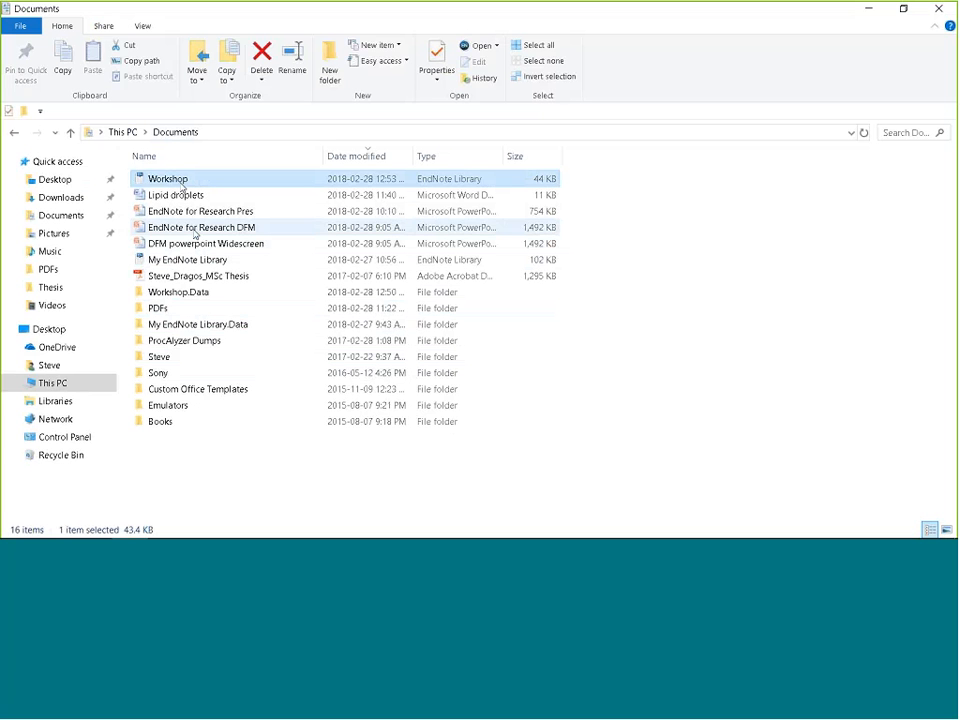
click(194, 297)
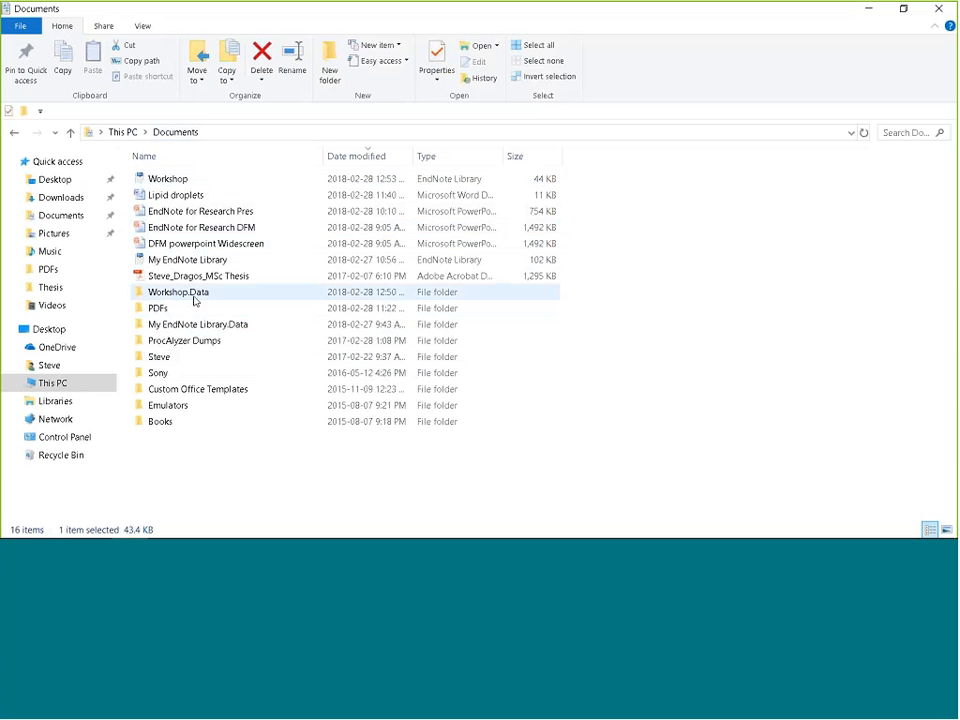
click(194, 297)
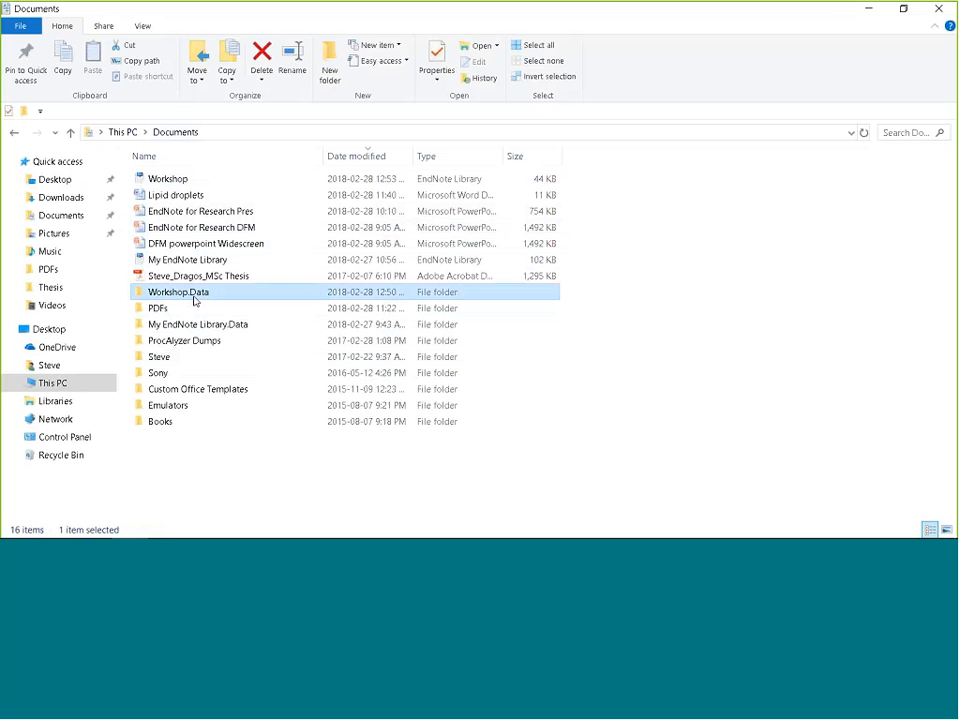
Open the Workshop.Data folder, look at an attached article inside its PDF subfolder, and return to Documents
double_click(194, 297)
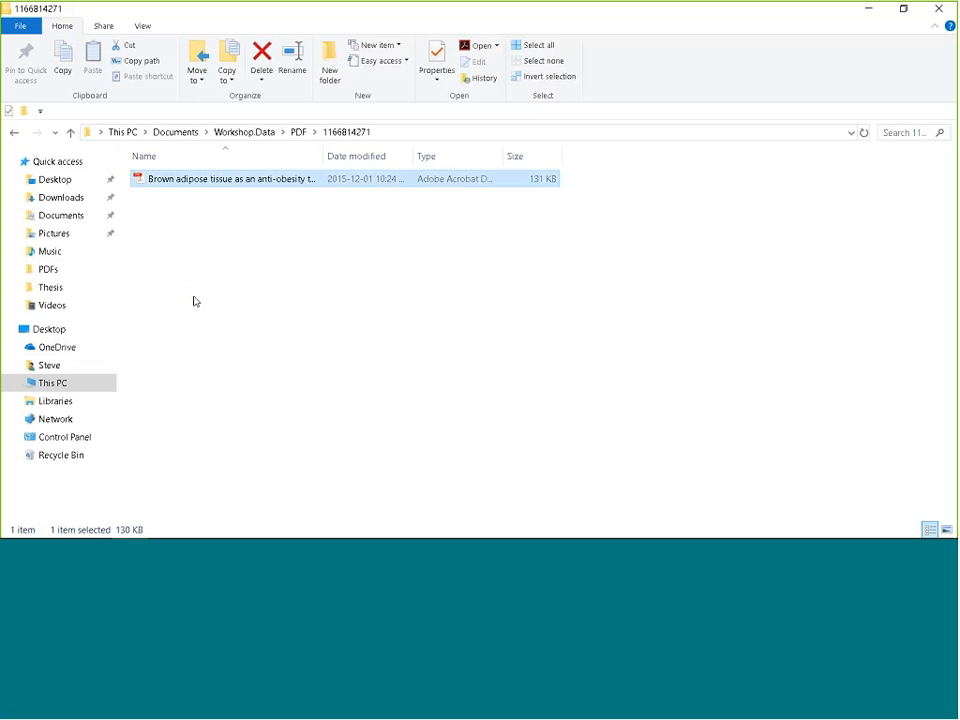
key(BackSpace)
key(BackSpace)
key(BackSpace)
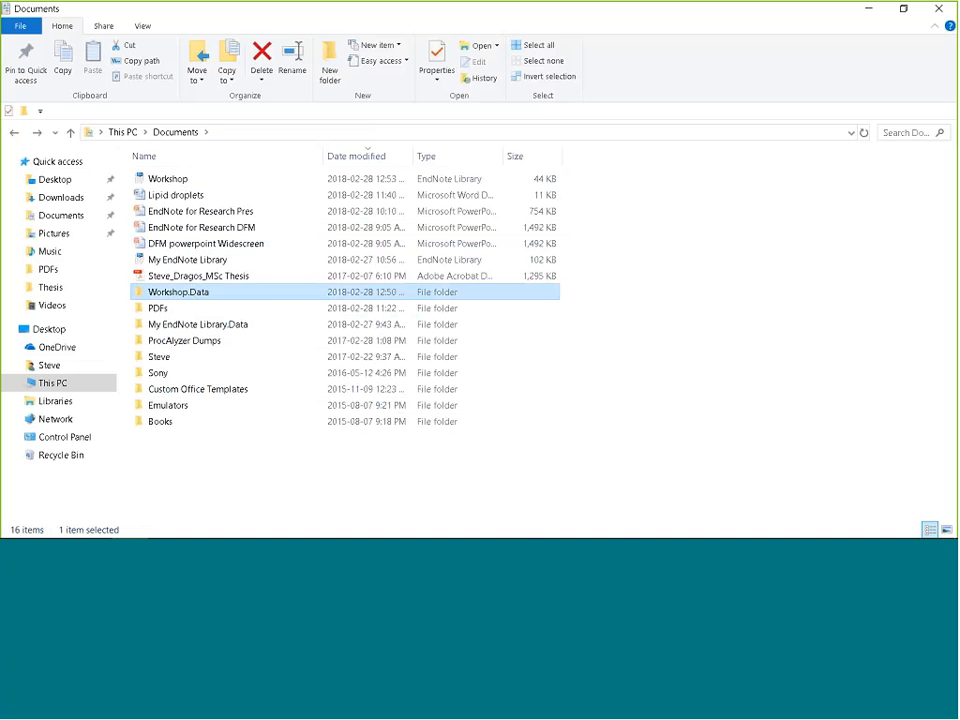
Try to move the Workshop.Data folder from Documents to the Desktop folder while EndNote is running
click(182, 183)
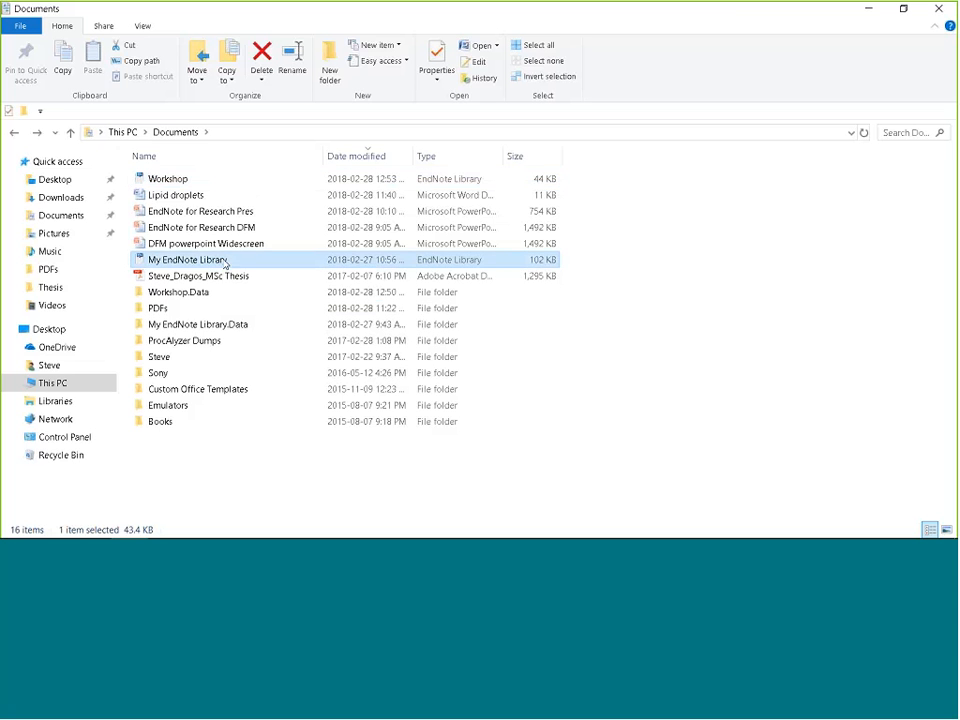
key(Down)
key(Down)
key(Down)
key(Down)
key(Down)
key(Down)
key(Down)
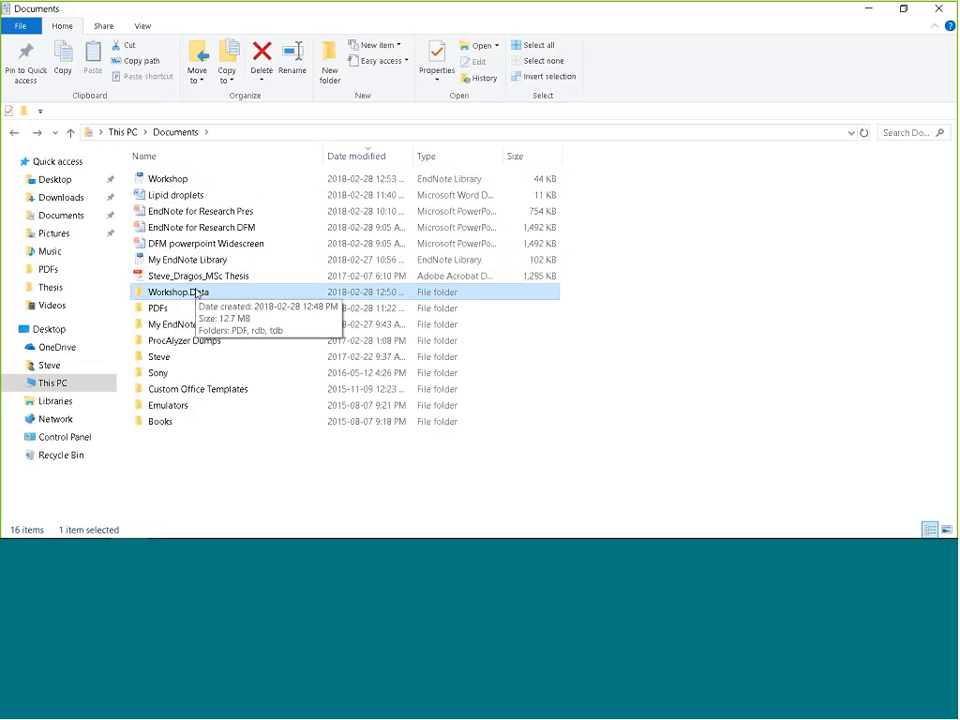
click(57, 184)
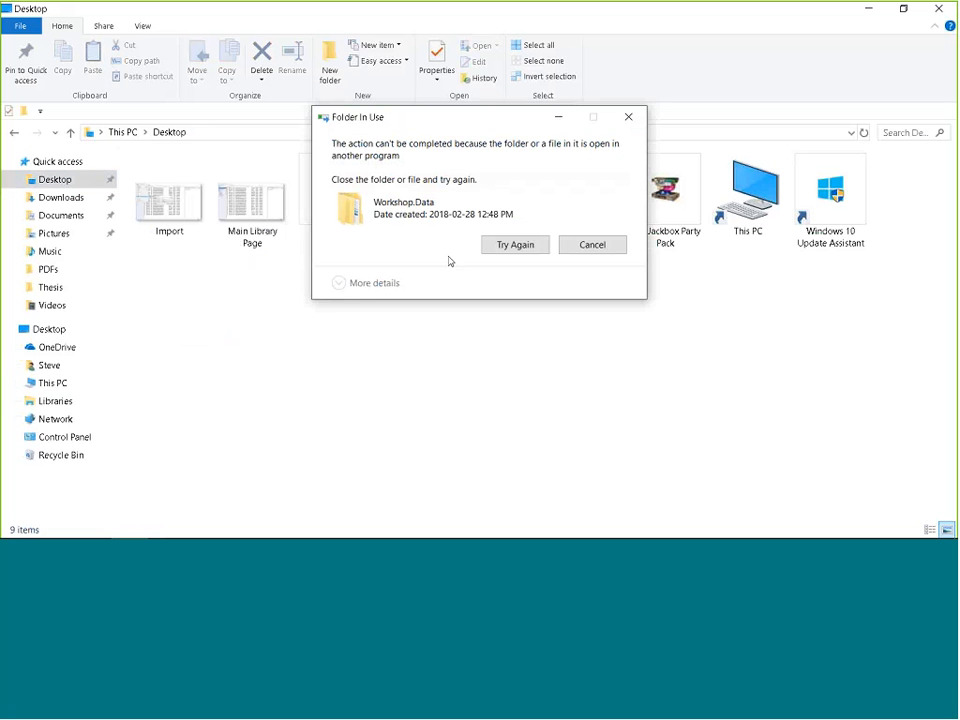
Switch to EndNote, cancel the account login and close the program, then dismiss the pending folder move
click(352, 525)
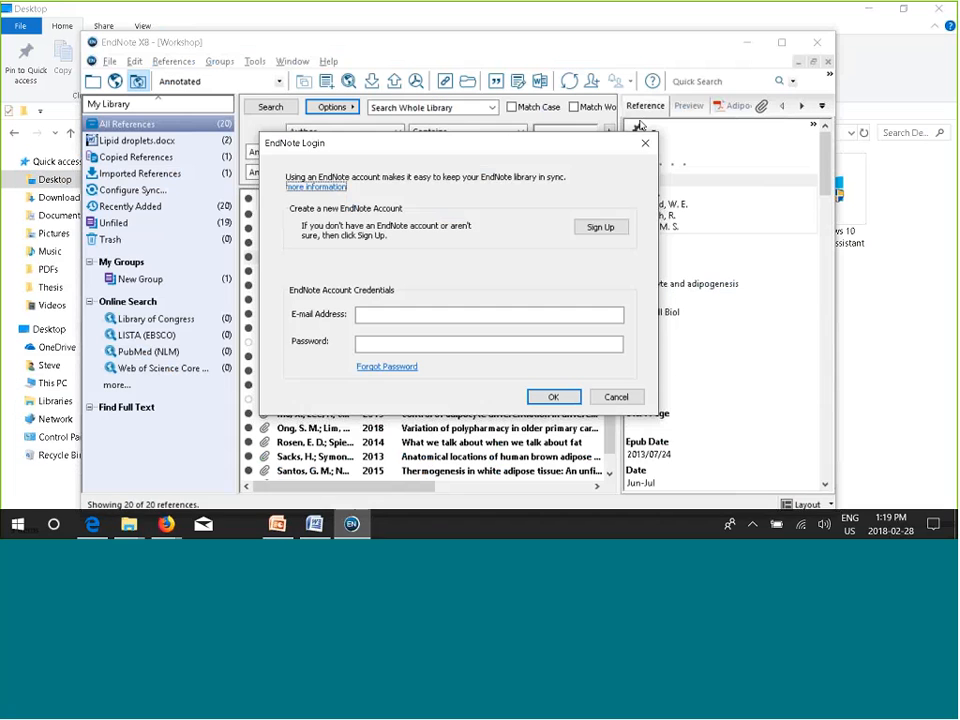
click(617, 397)
click(818, 45)
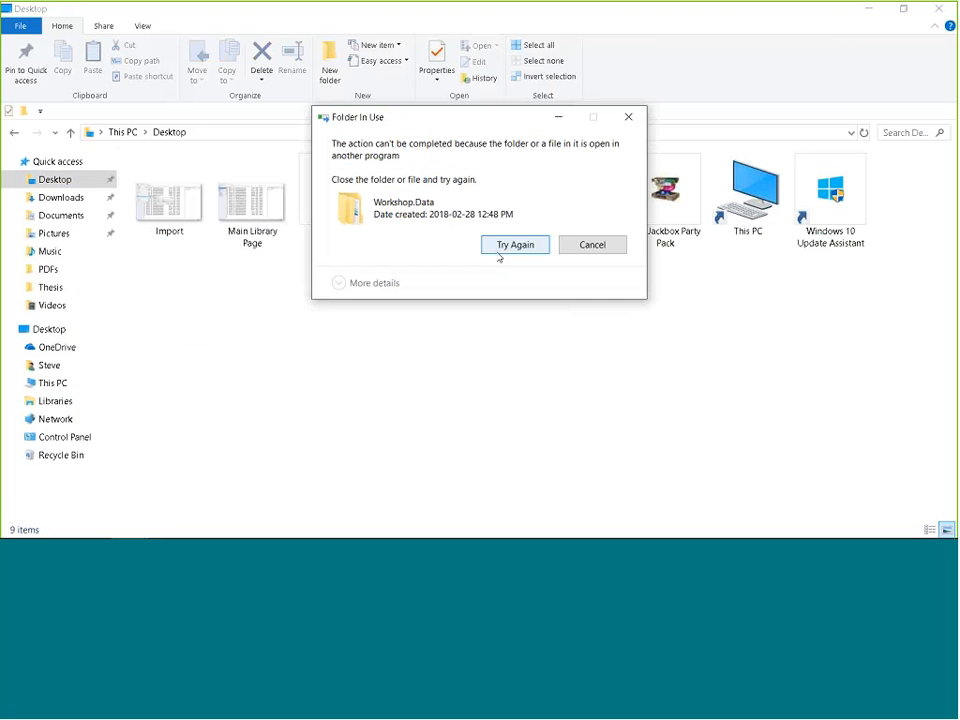
click(498, 252)
click(564, 249)
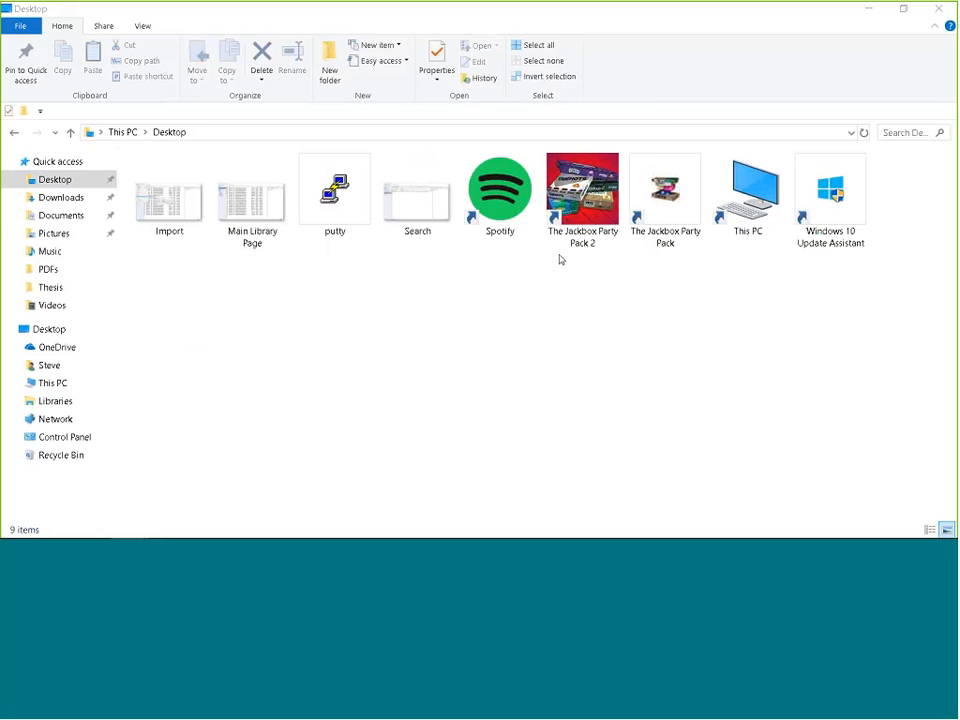
Move the Workshop.Data folder from Documents to the Desktop folder and return to Documents
click(44, 214)
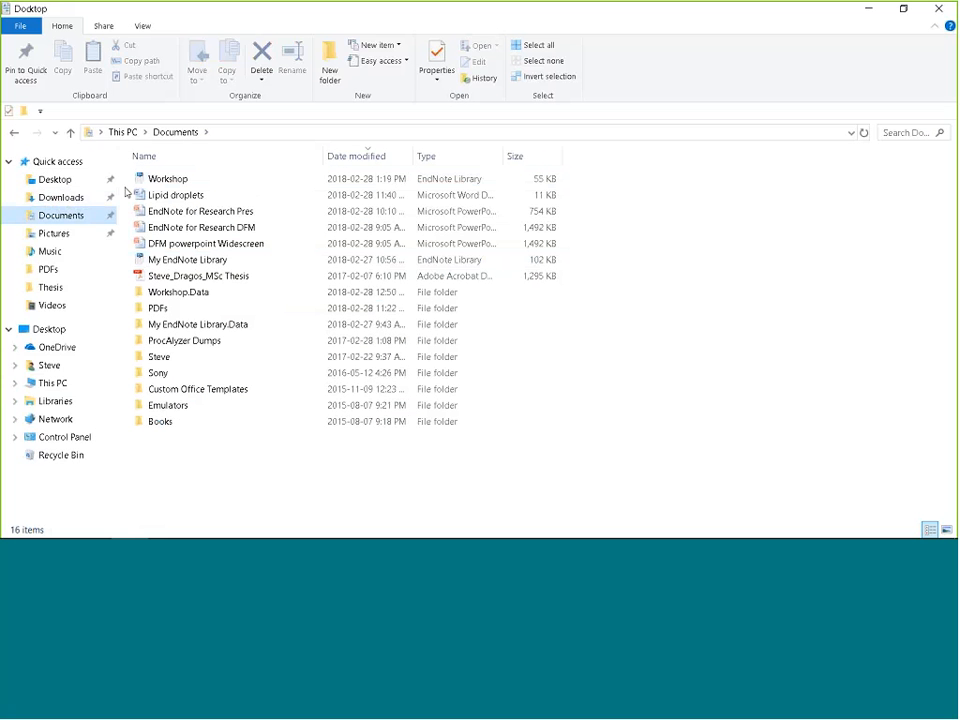
click(209, 293)
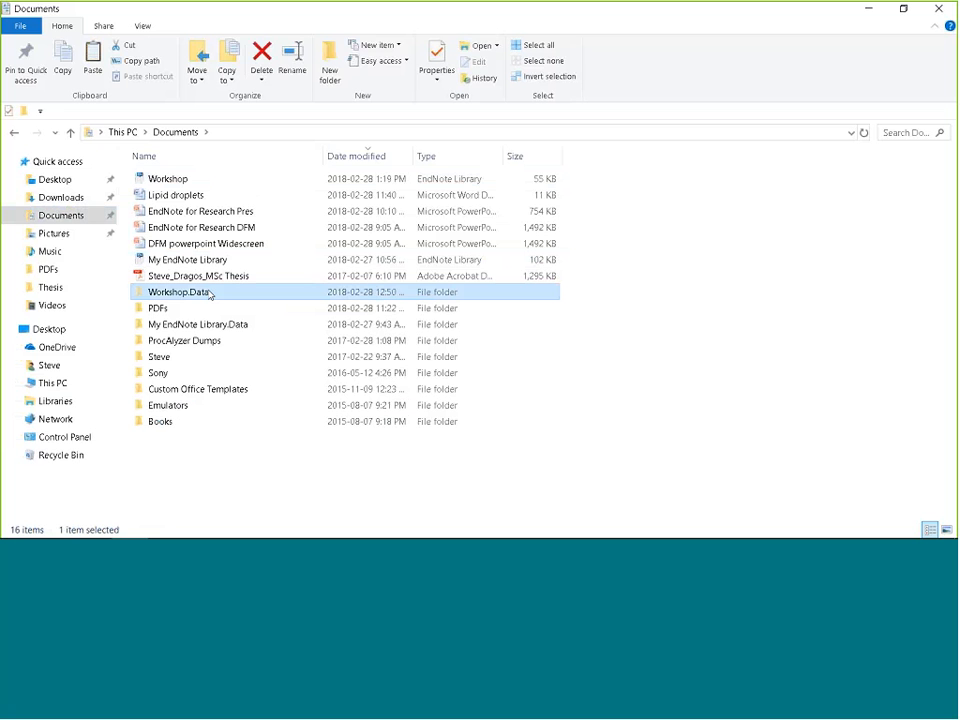
click(55, 179)
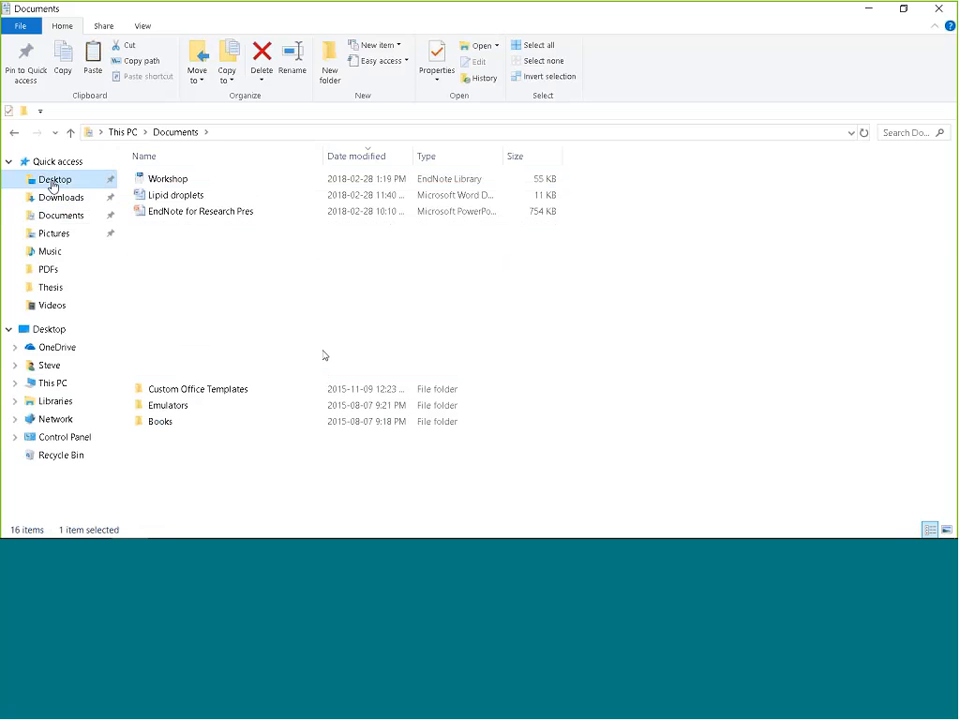
key(ctrl+v)
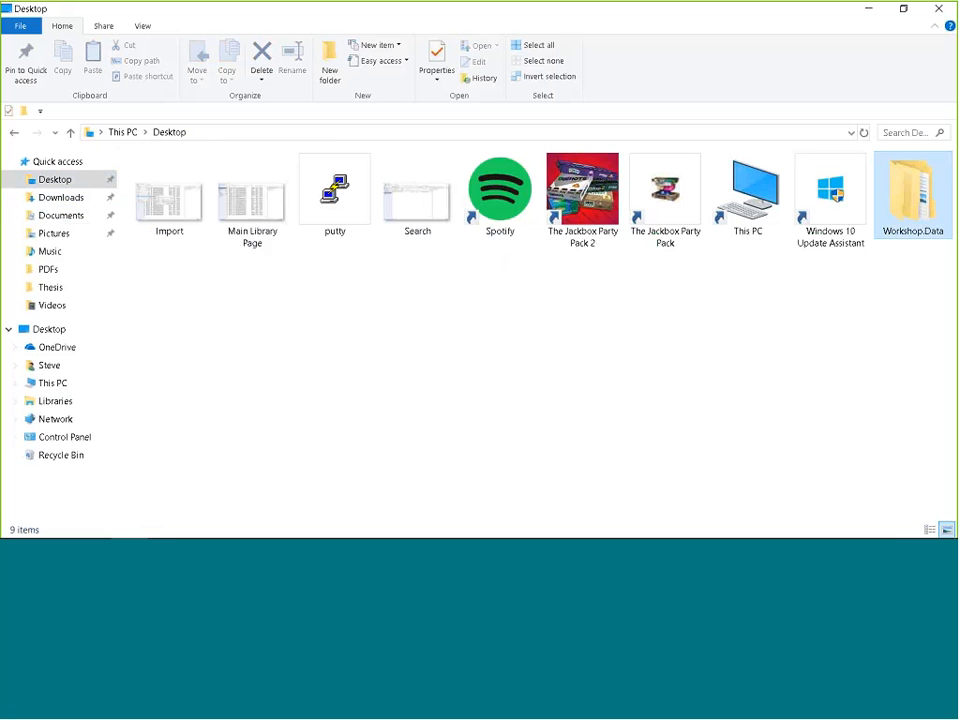
key(alt+Left)
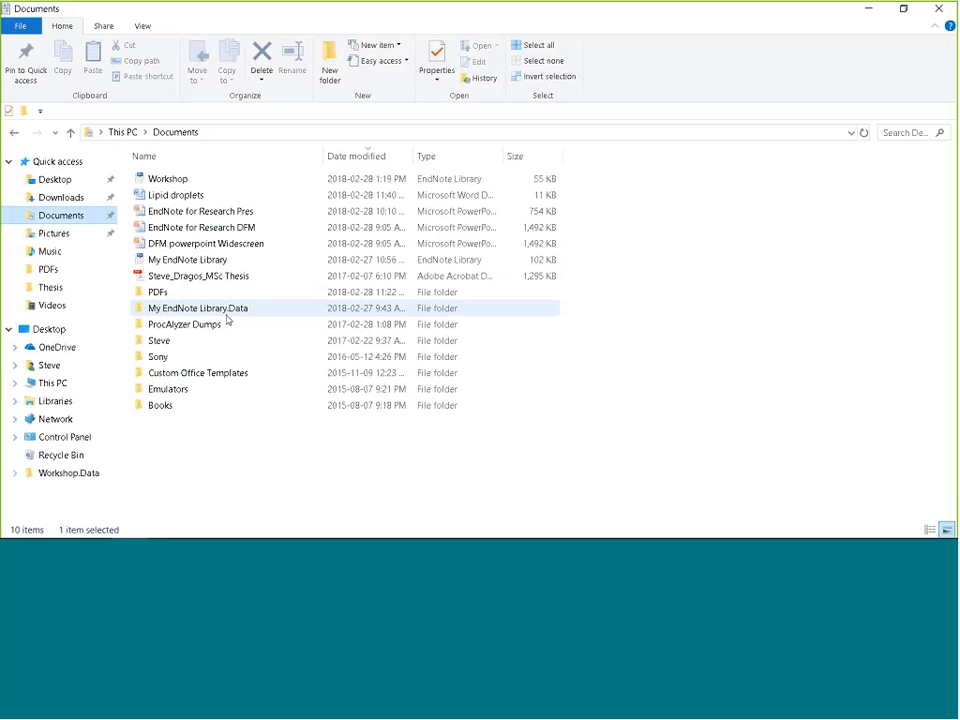
Open the Workshop library without its data folder, decline activating the full version, and maximize the library window
mouse_move(133, 527)
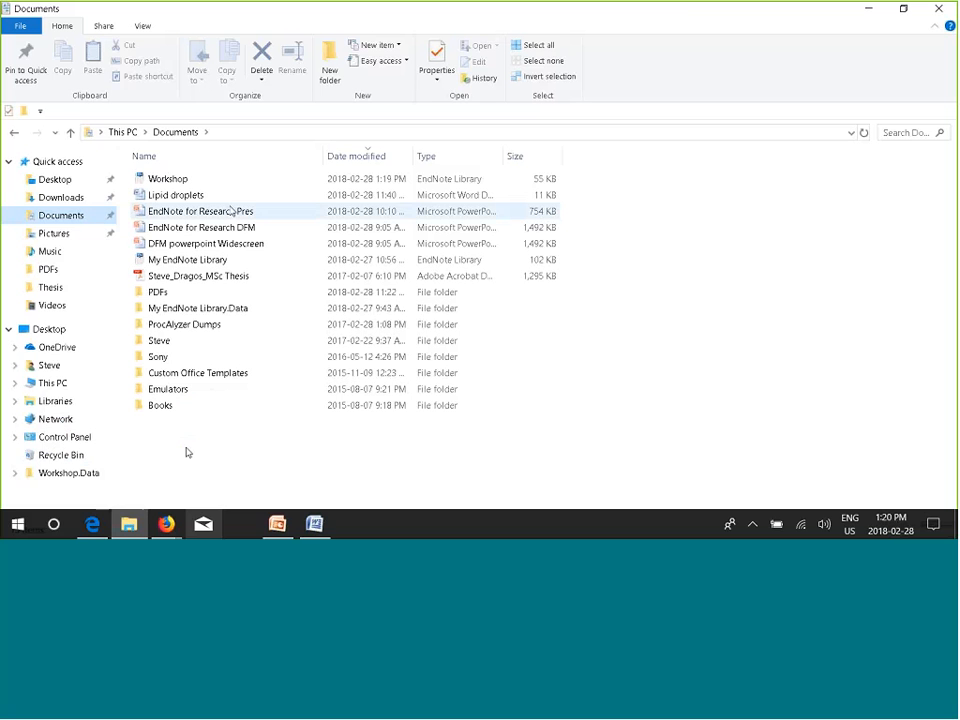
double_click(190, 180)
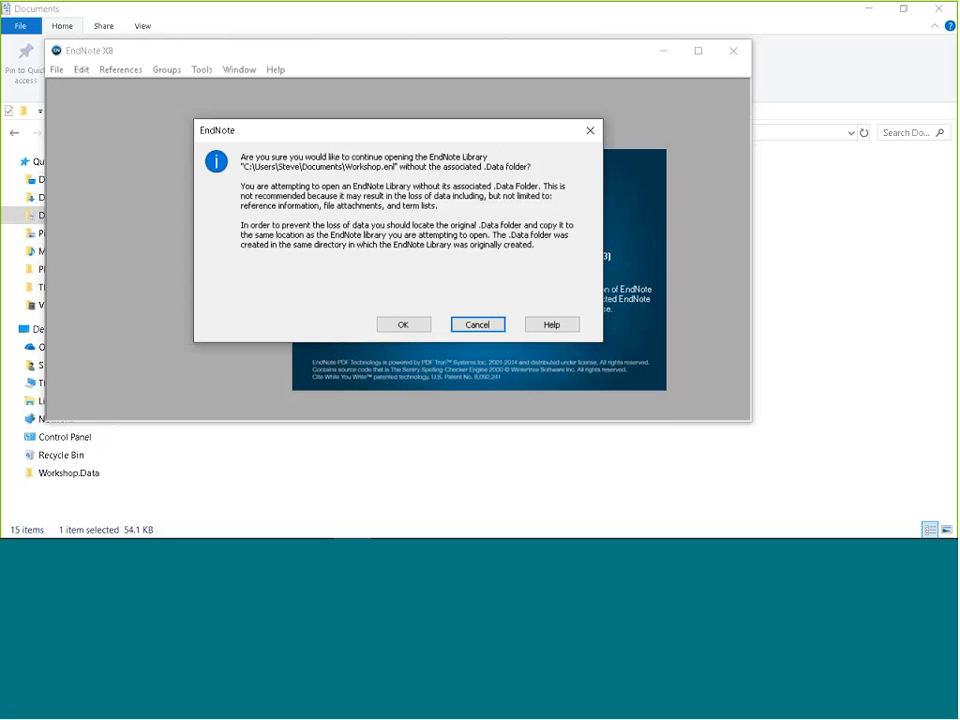
click(405, 326)
click(405, 325)
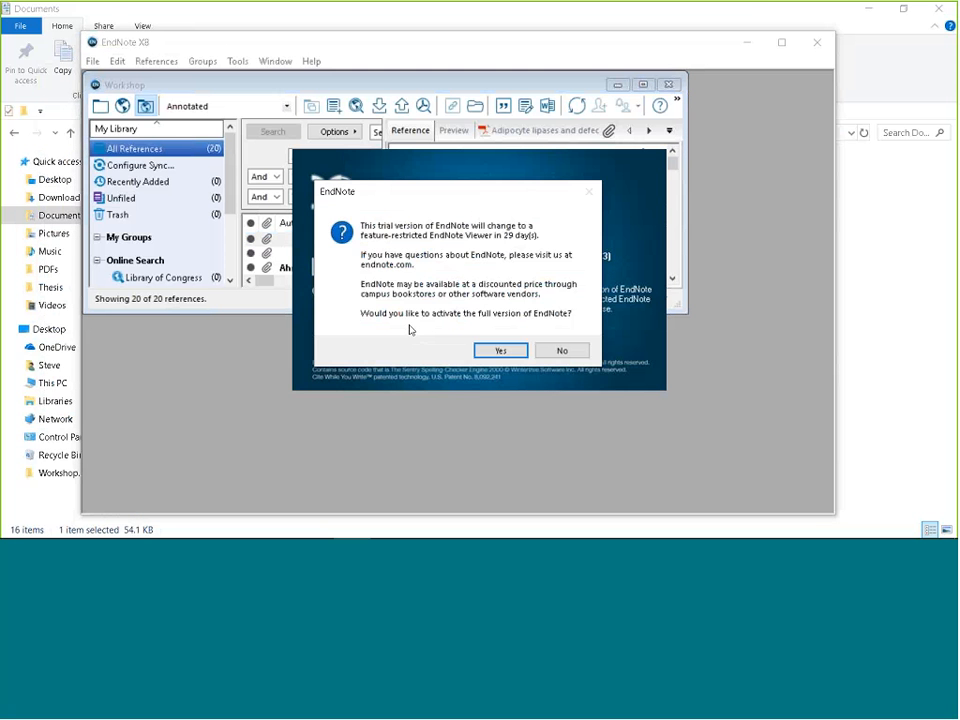
click(544, 352)
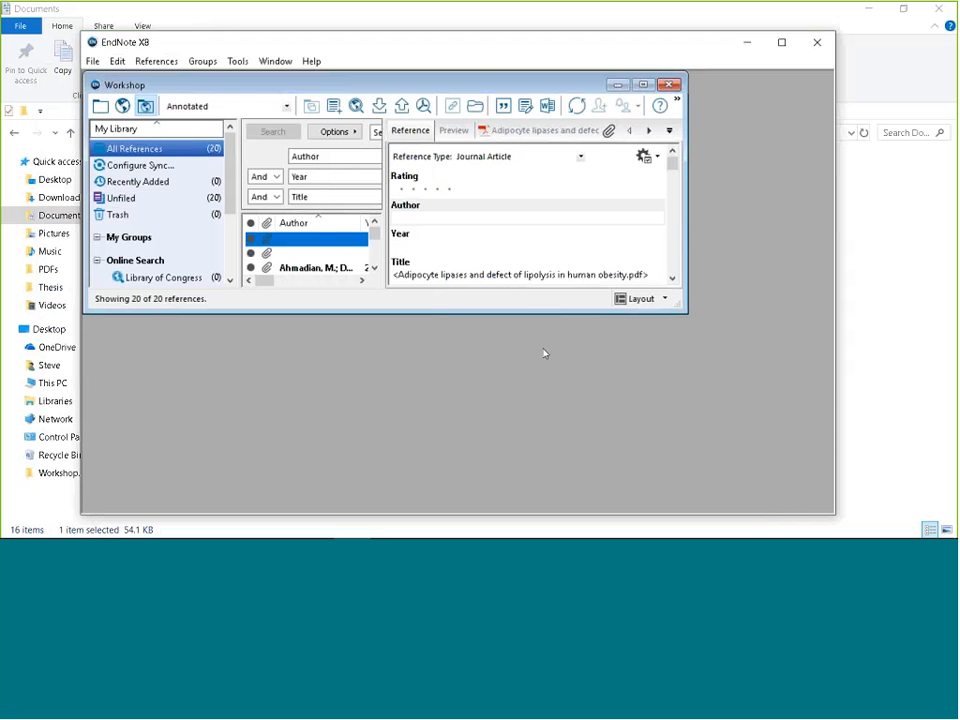
click(645, 86)
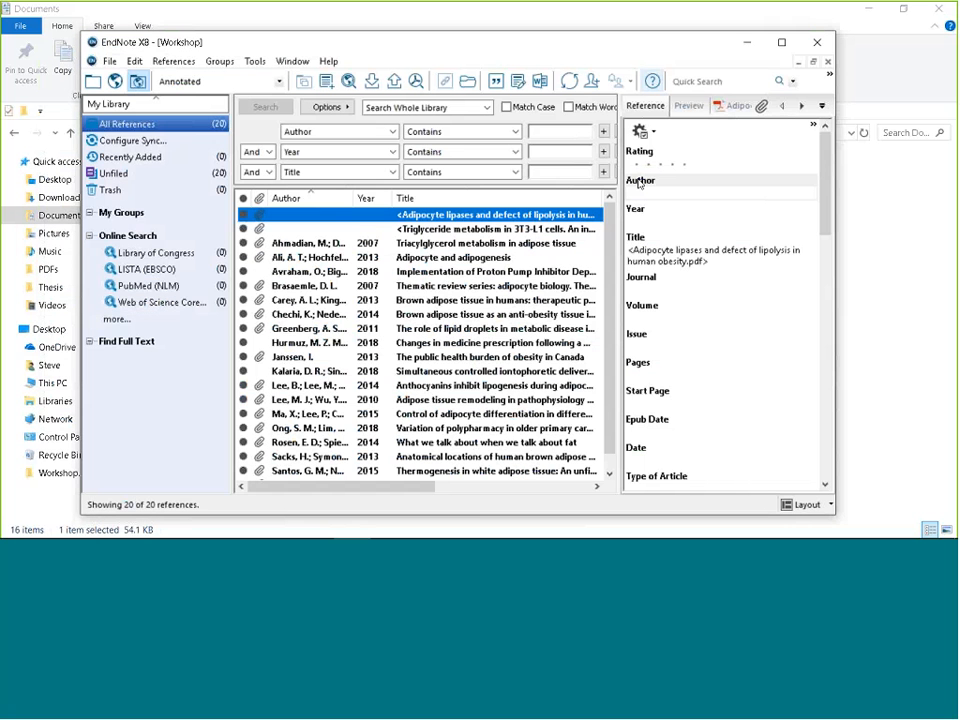
Examine the preview, attached PDF and reference fields of "The role of lipid droplets in metabolic disease in rodents and humans"
click(493, 331)
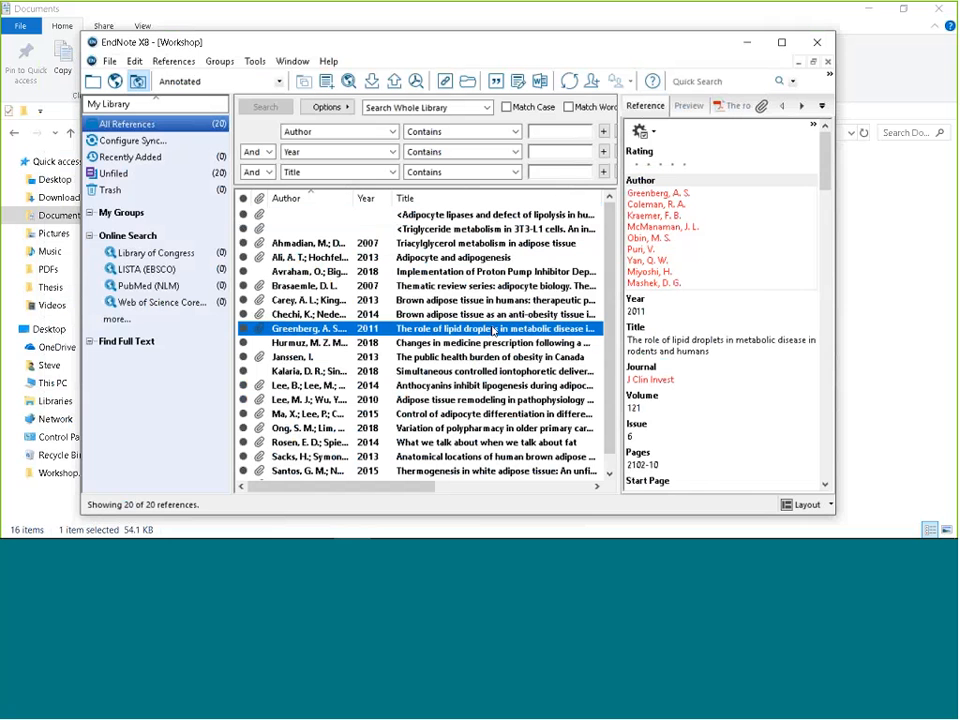
click(688, 105)
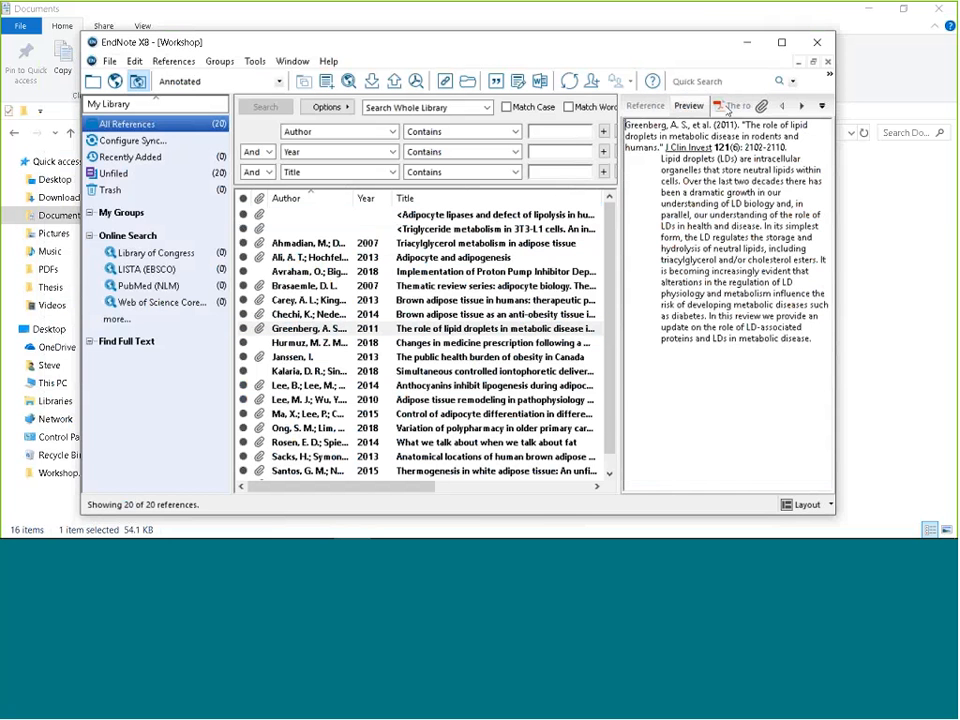
click(728, 108)
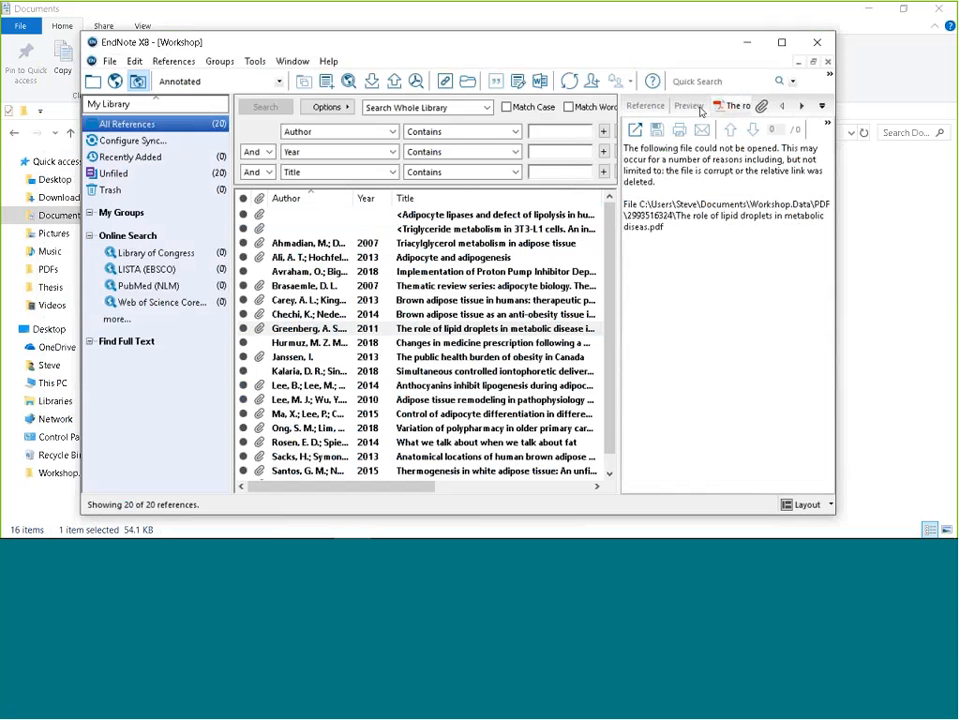
click(648, 107)
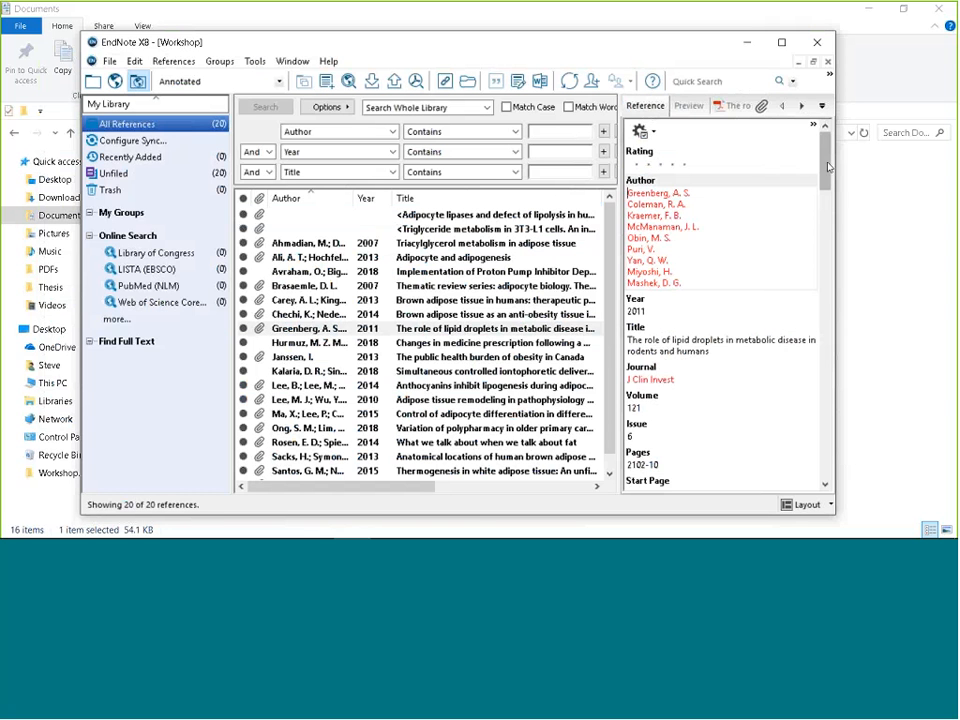
drag(827, 166, 826, 294)
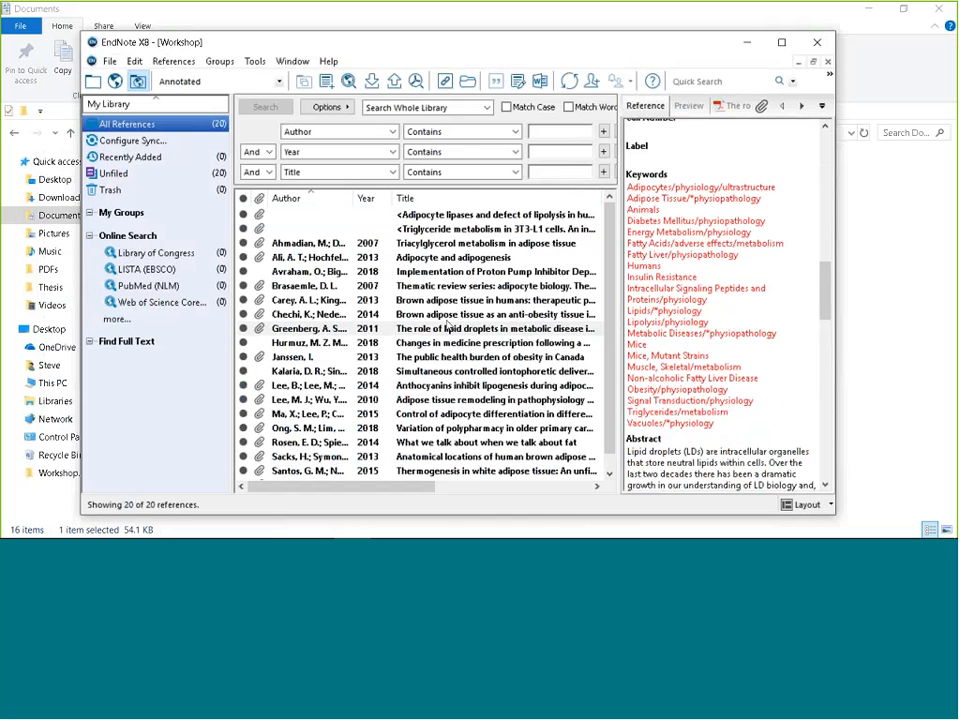
right_click(447, 316)
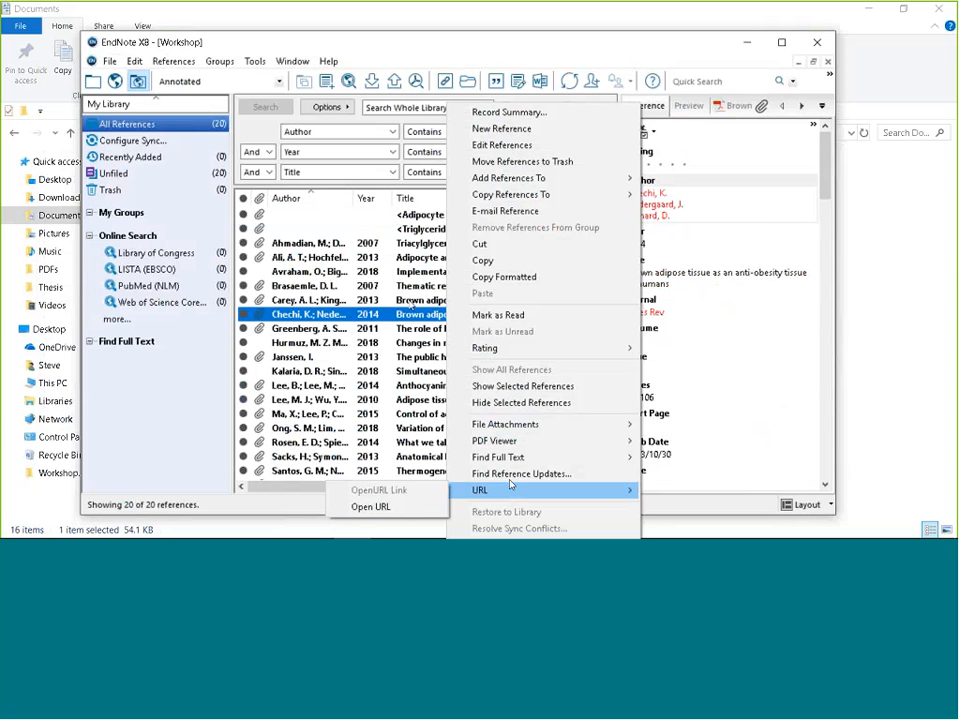
click(411, 320)
click(411, 327)
Switch to the Lipid droplets document in Word, place the cursor after "ER bilayer", and view the citation finder without inserting anything
mouse_move(348, 524)
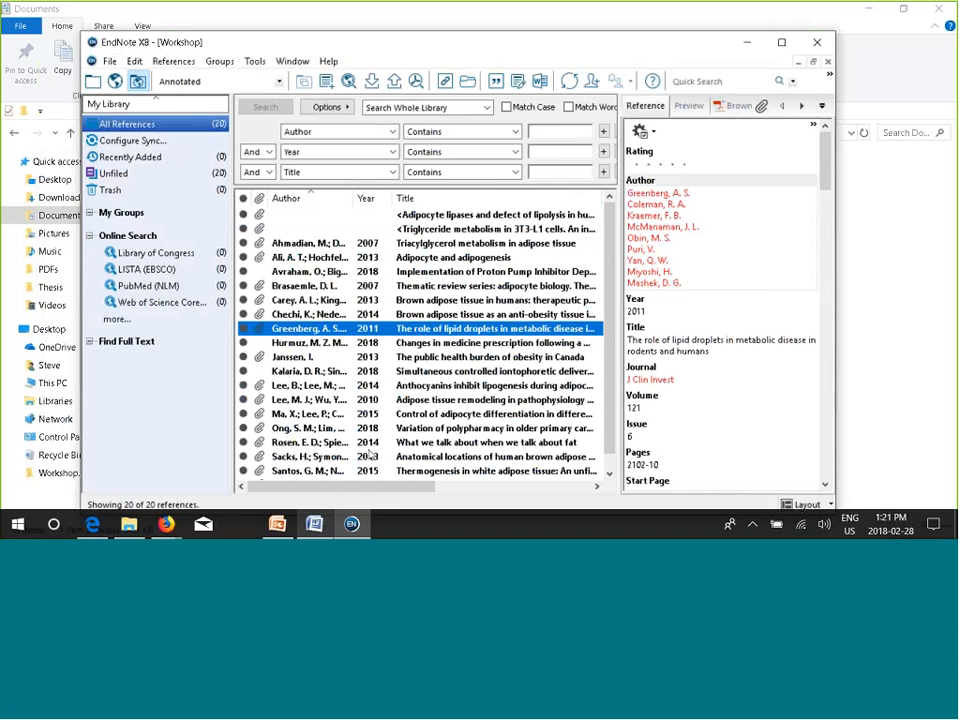
click(350, 524)
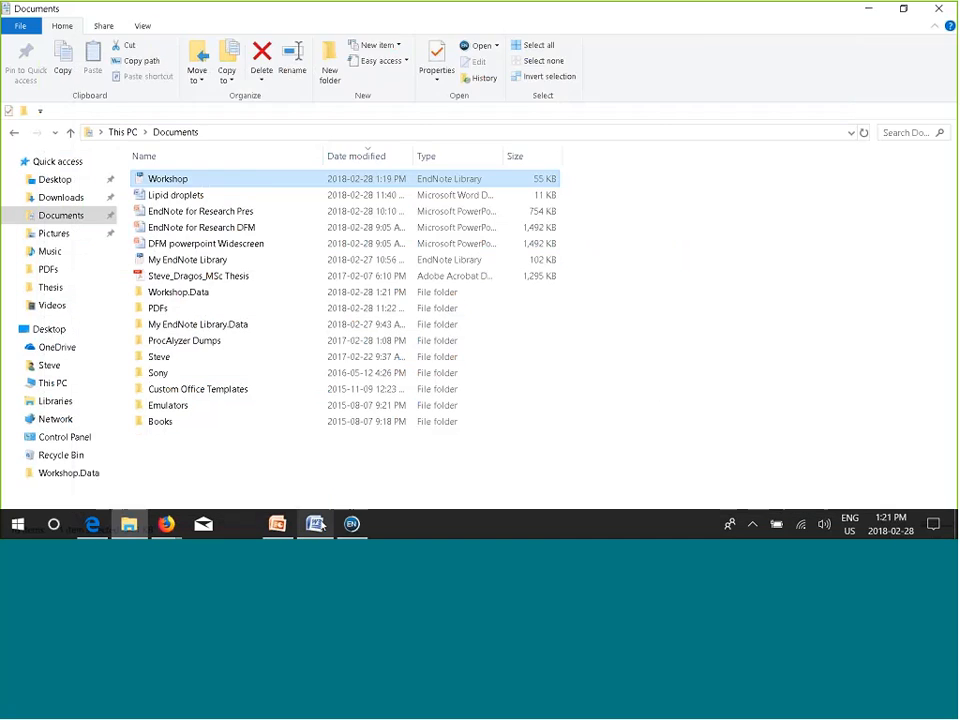
click(317, 524)
click(336, 273)
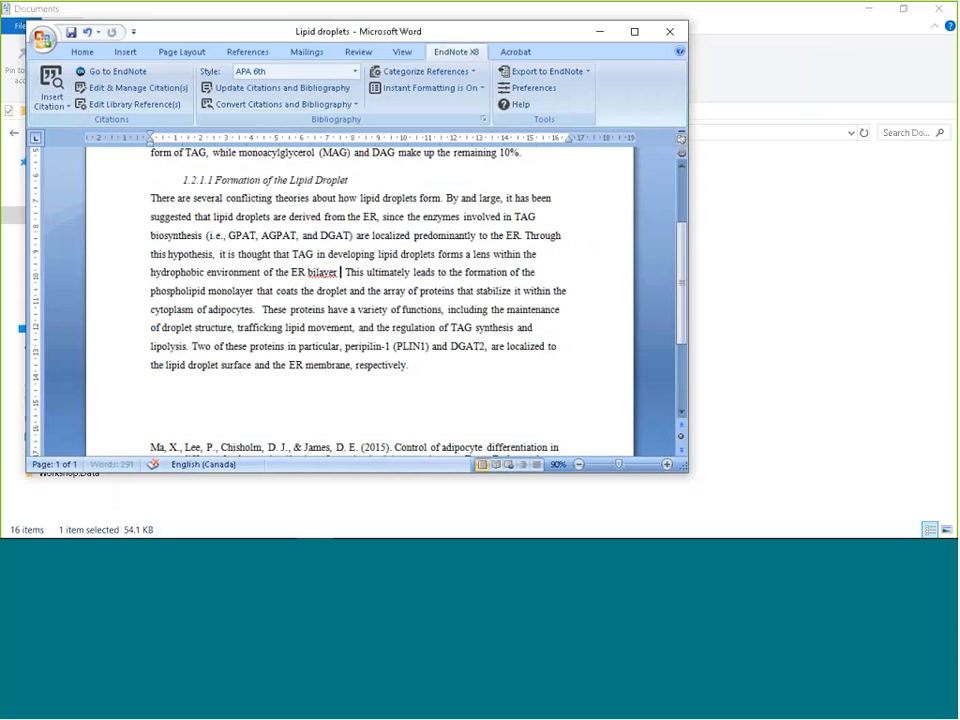
click(51, 80)
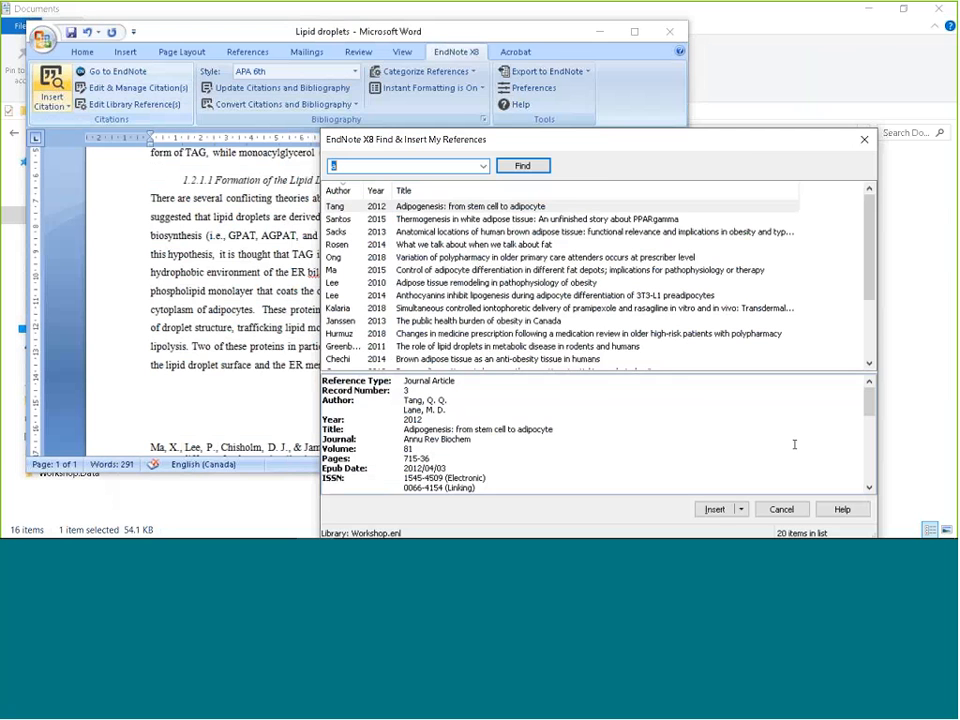
key(Escape)
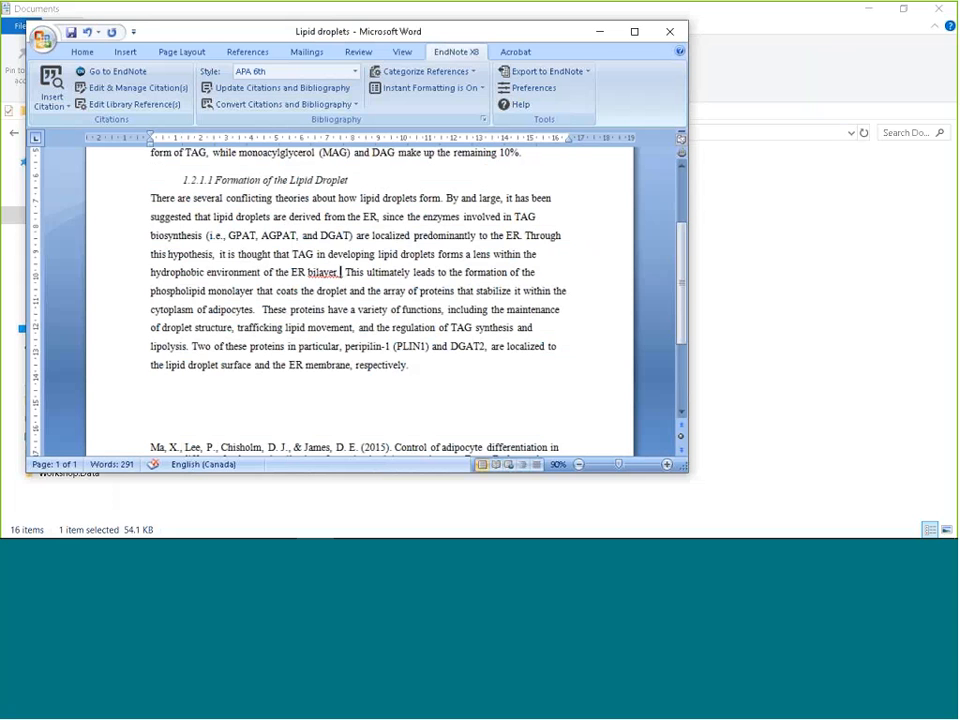
Switch to EndNote, insert "Thematic review series: adipocyte biology" as a citation after "ER bilayer" in Word, and check the bibliography
click(351, 524)
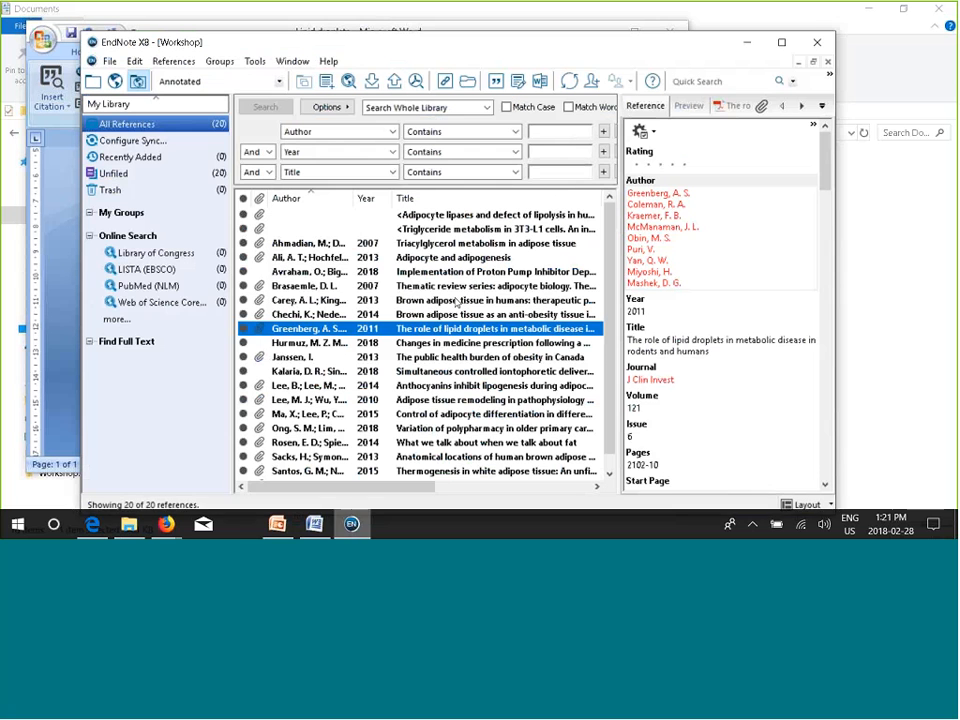
click(460, 292)
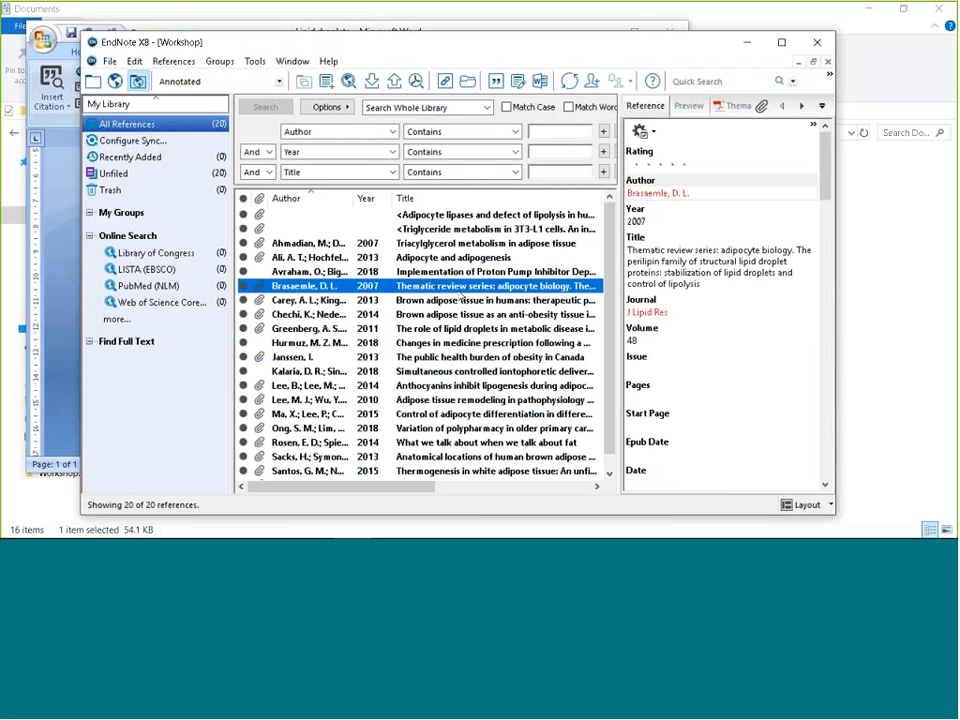
click(497, 81)
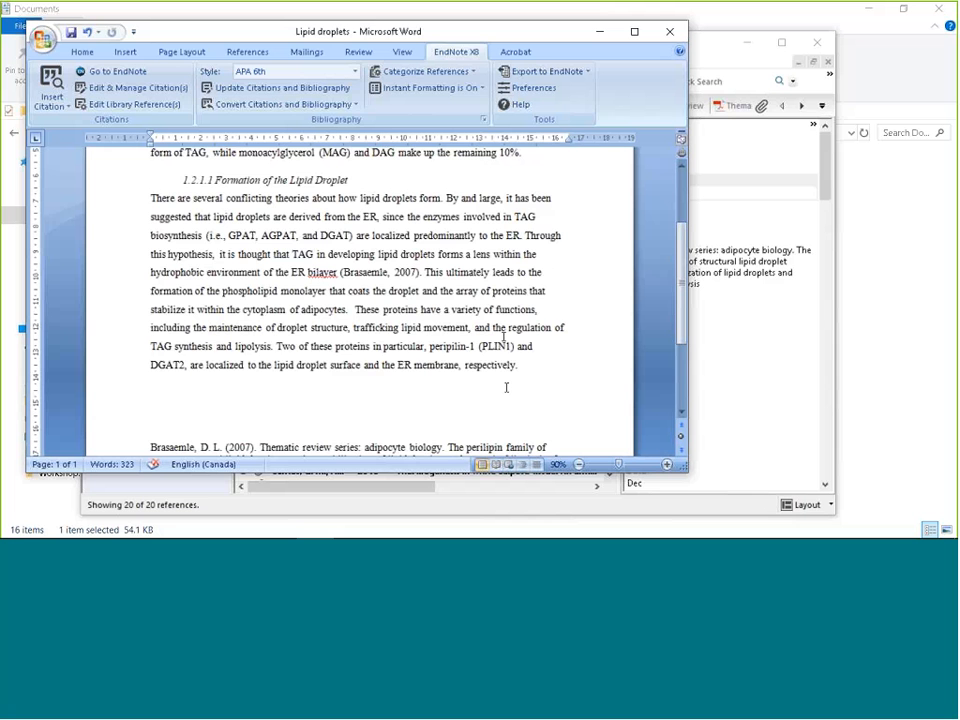
scroll(506, 387, down, 3)
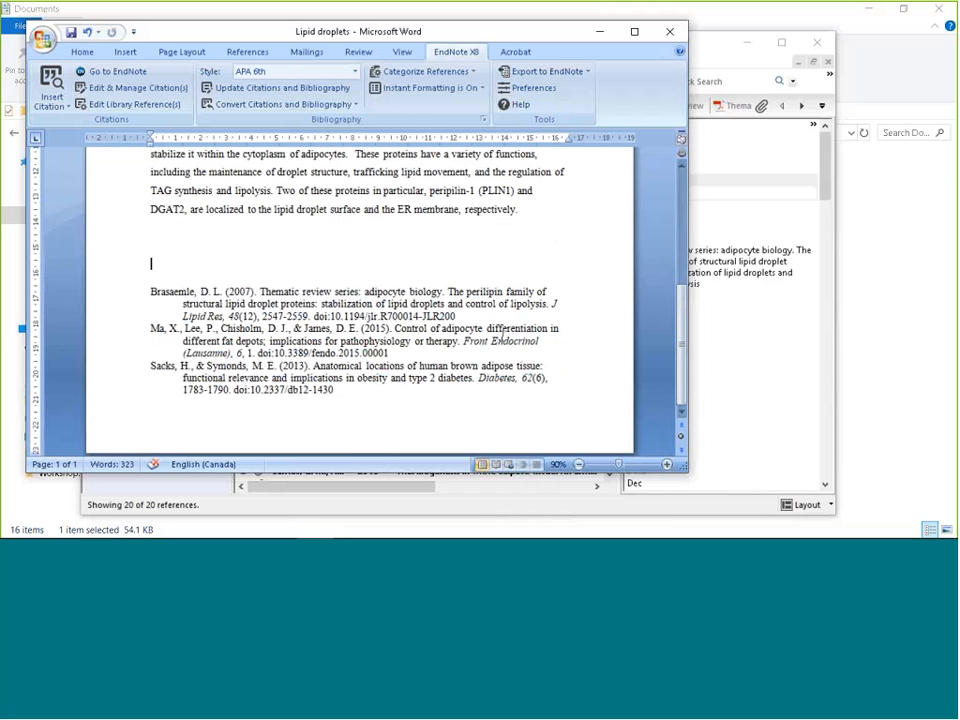
Open the add-ins list in Word's options, inspect the active EndNote Cwyw.dotm template entry, and cancel without changes
scroll(503, 333, up, 5)
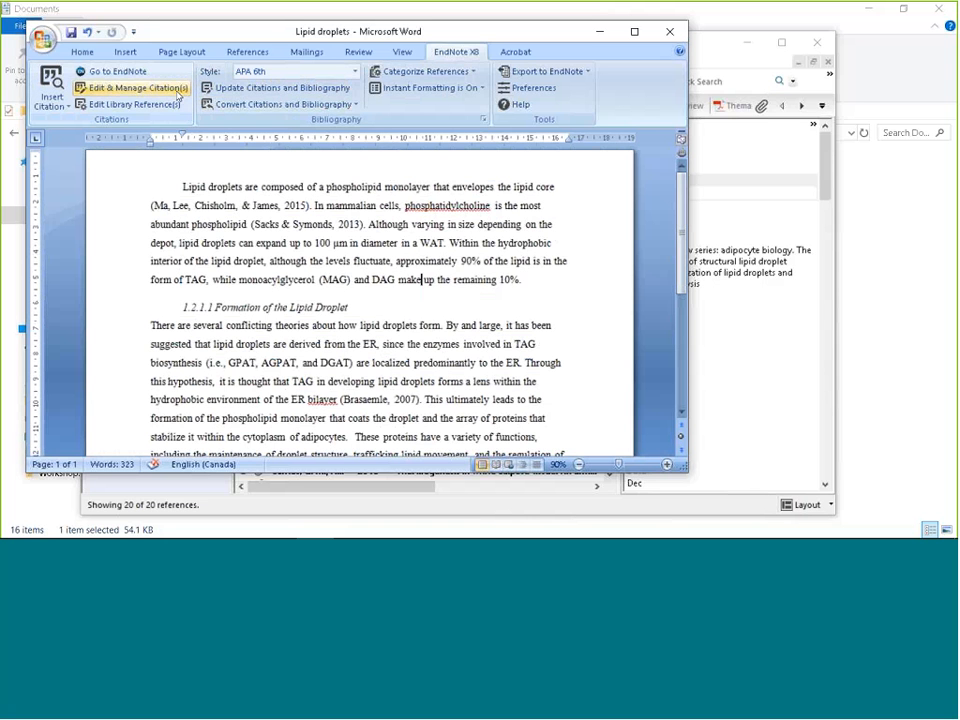
click(178, 90)
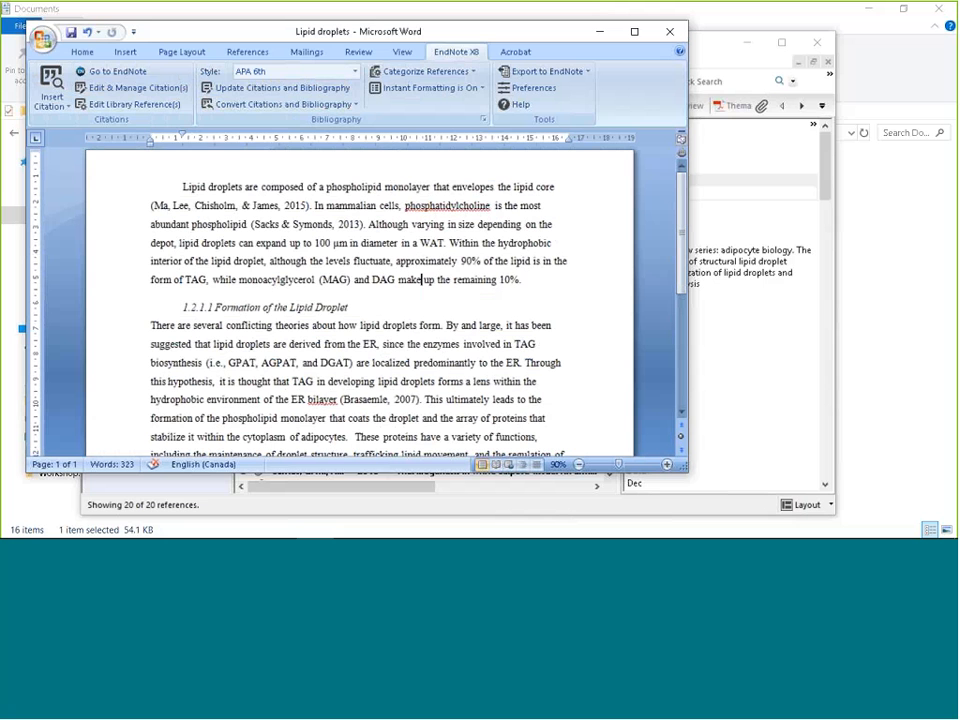
click(43, 40)
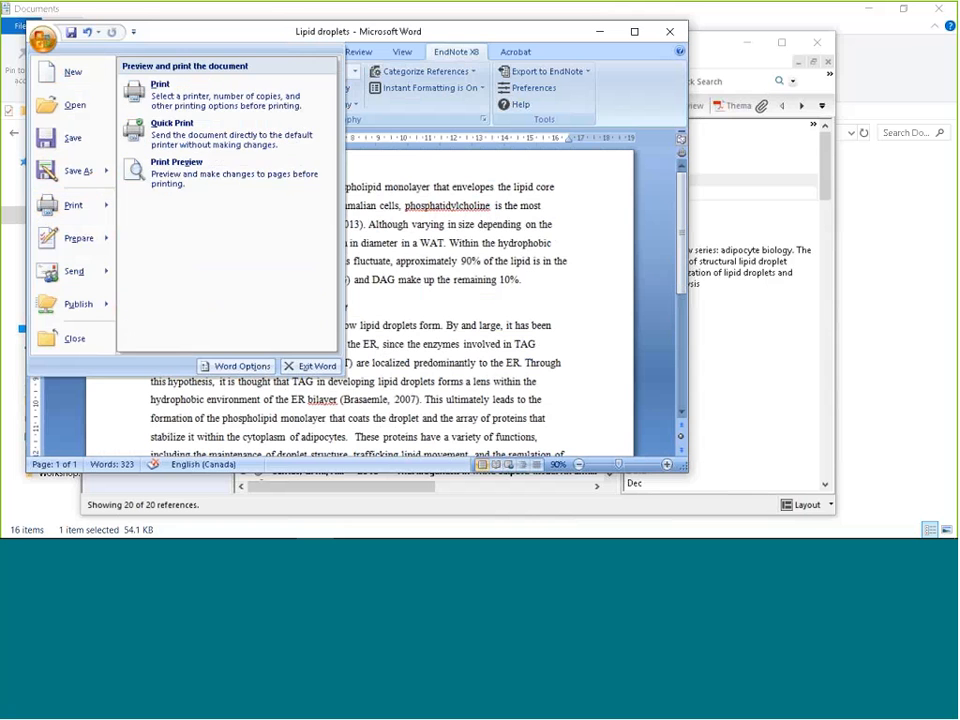
click(238, 366)
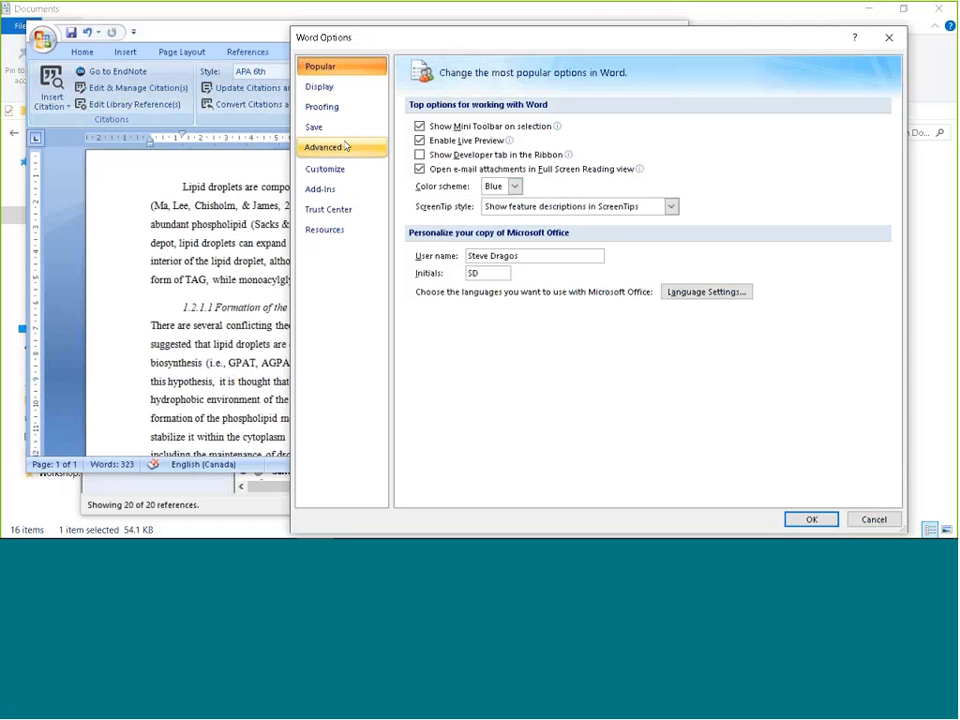
click(355, 189)
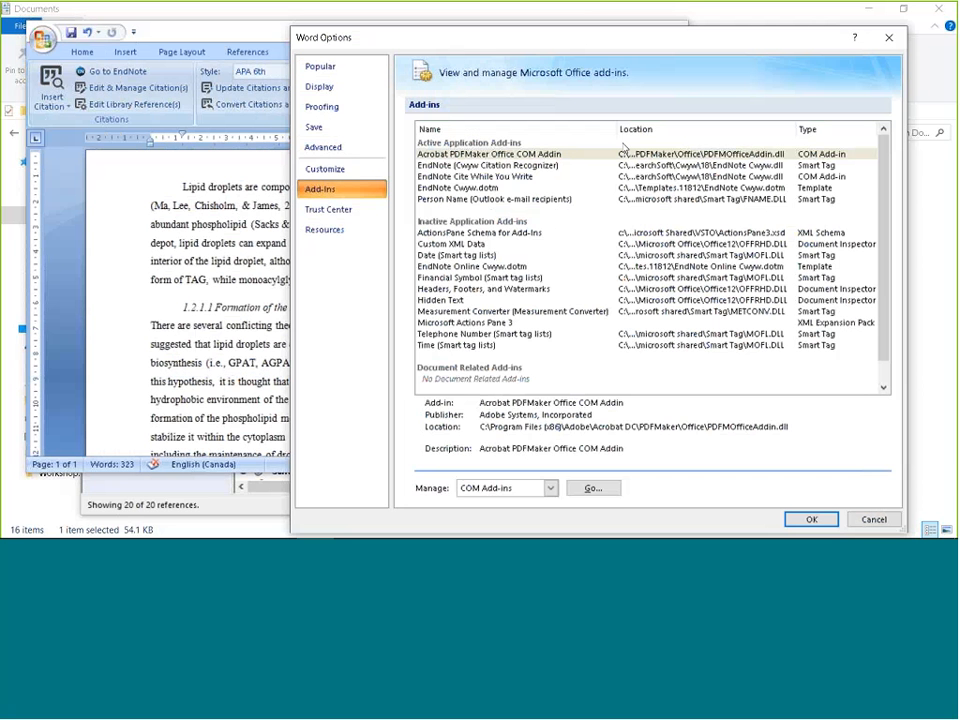
click(567, 176)
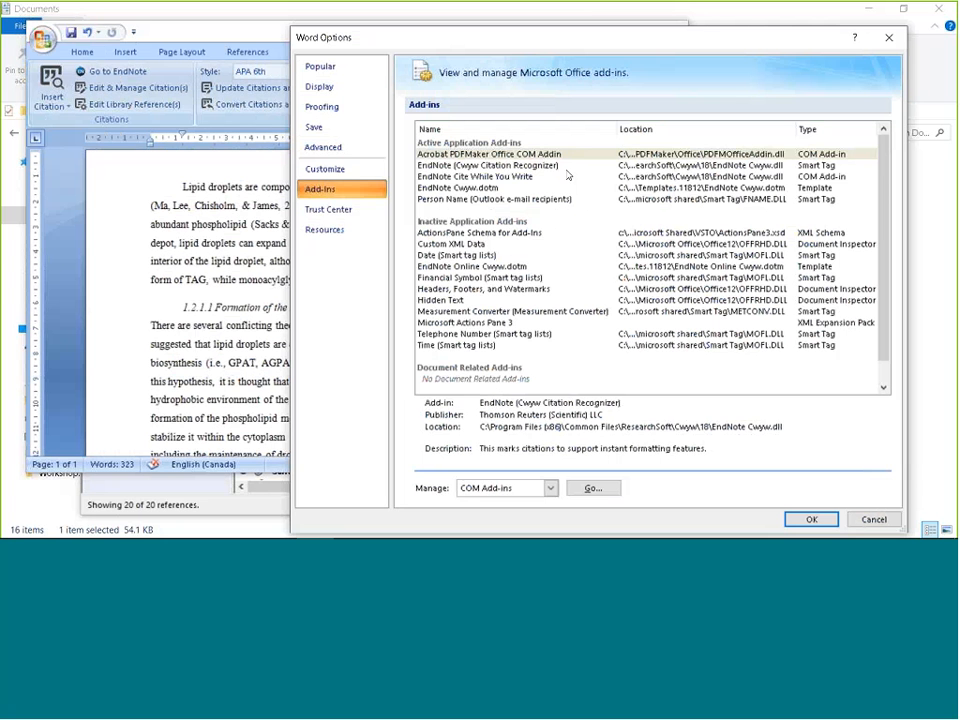
click(512, 188)
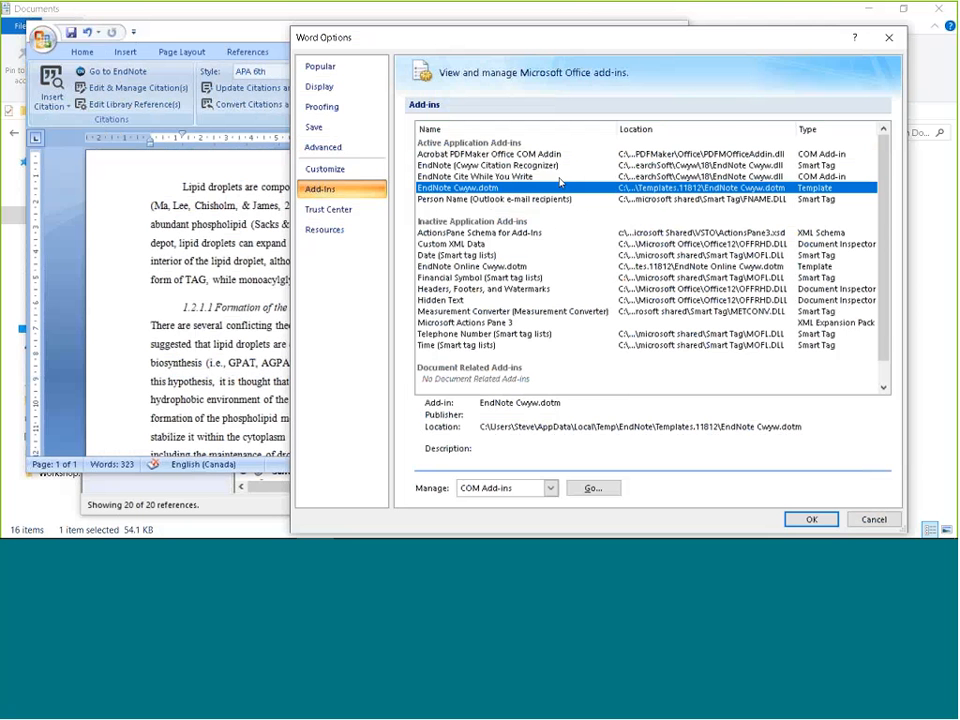
click(872, 520)
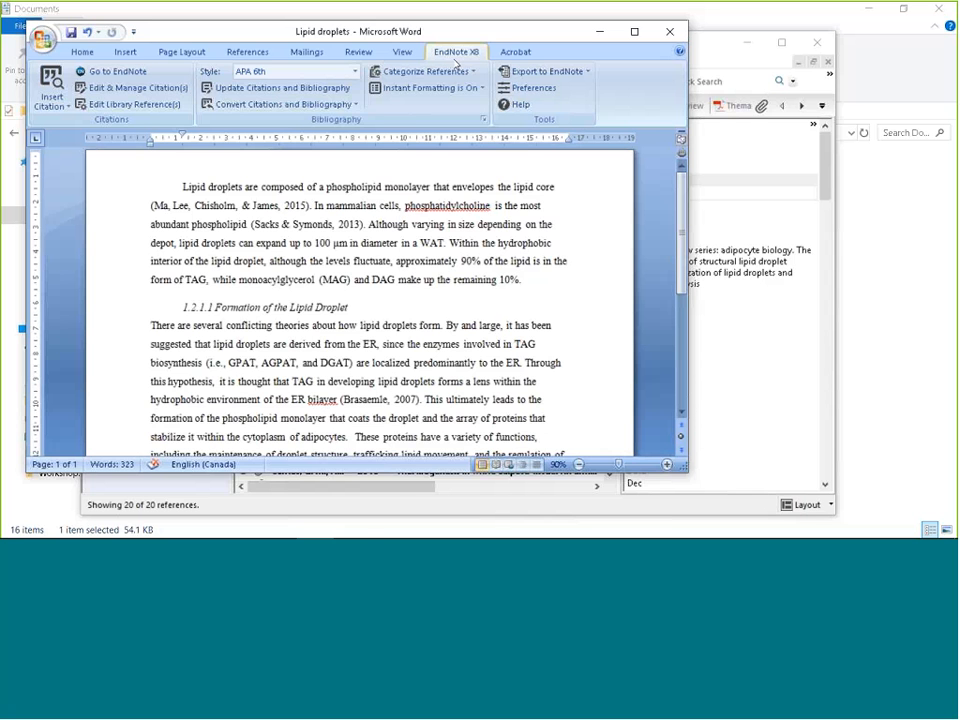
Look at the EndNote library window, return to Word, and reopen its add-ins list at the EndNote (Cwyw Citation Recognizer) entry
key(alt+Tab)
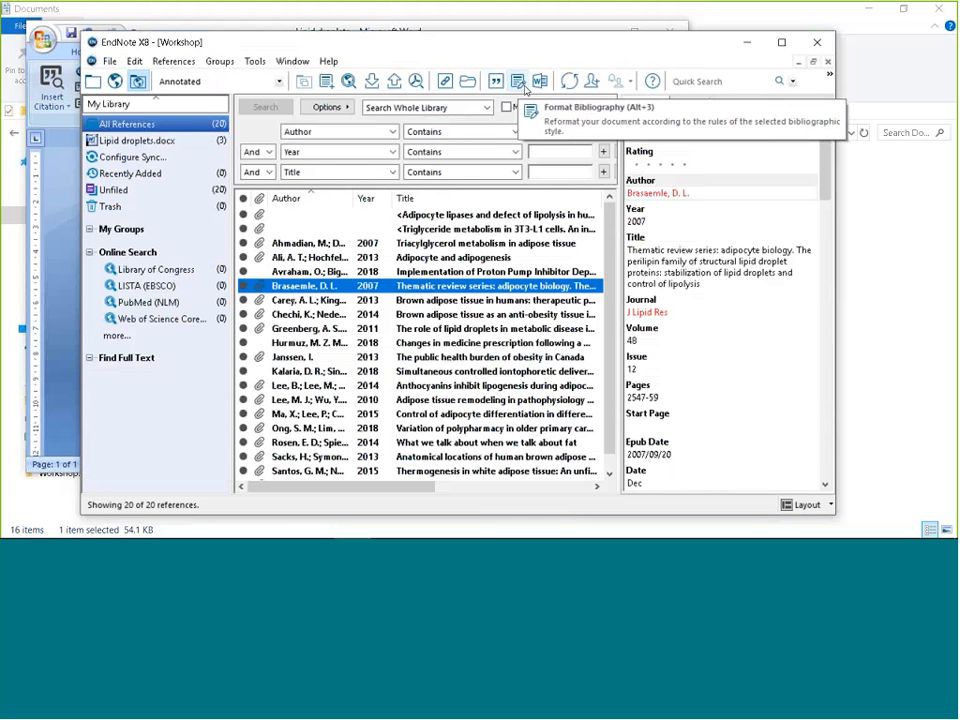
click(239, 27)
click(43, 39)
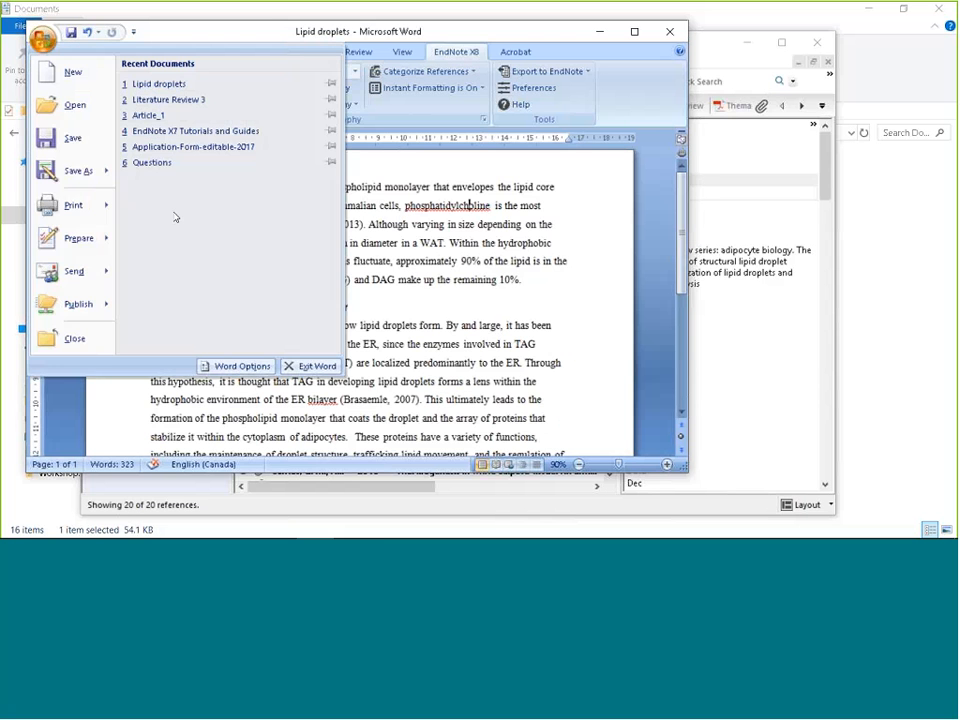
click(236, 366)
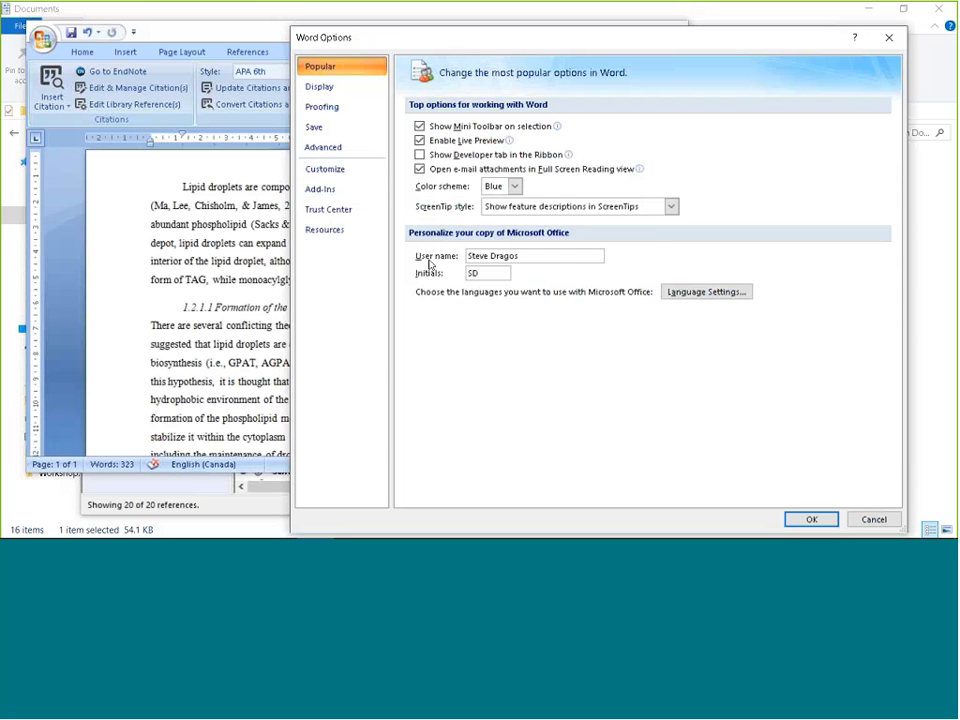
click(320, 189)
click(561, 167)
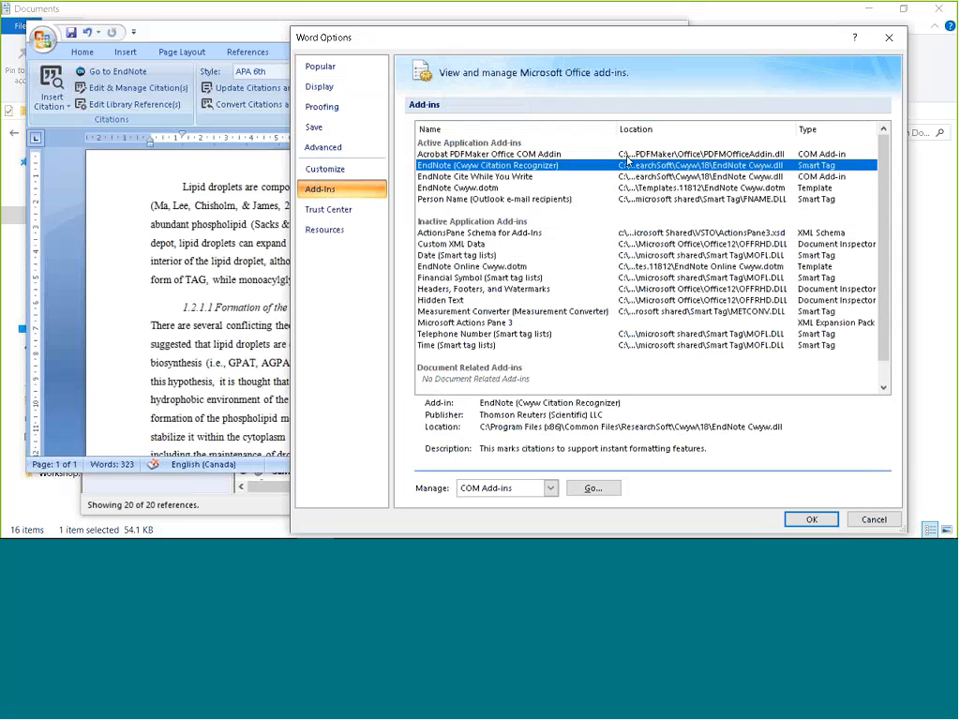
Compare the details of the active Citation Recognizer, Cite While You Write and Cwyw.dotm add-ins, and close Word's options without changes
key(Down)
key(Down)
key(Up)
key(Up)
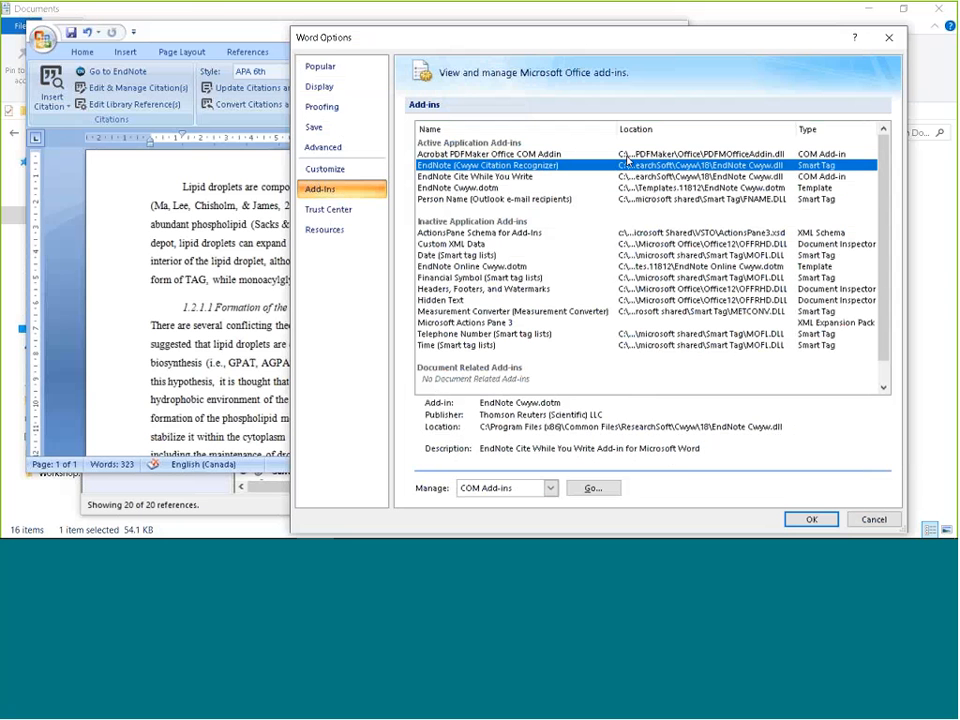
key(Down)
key(Down)
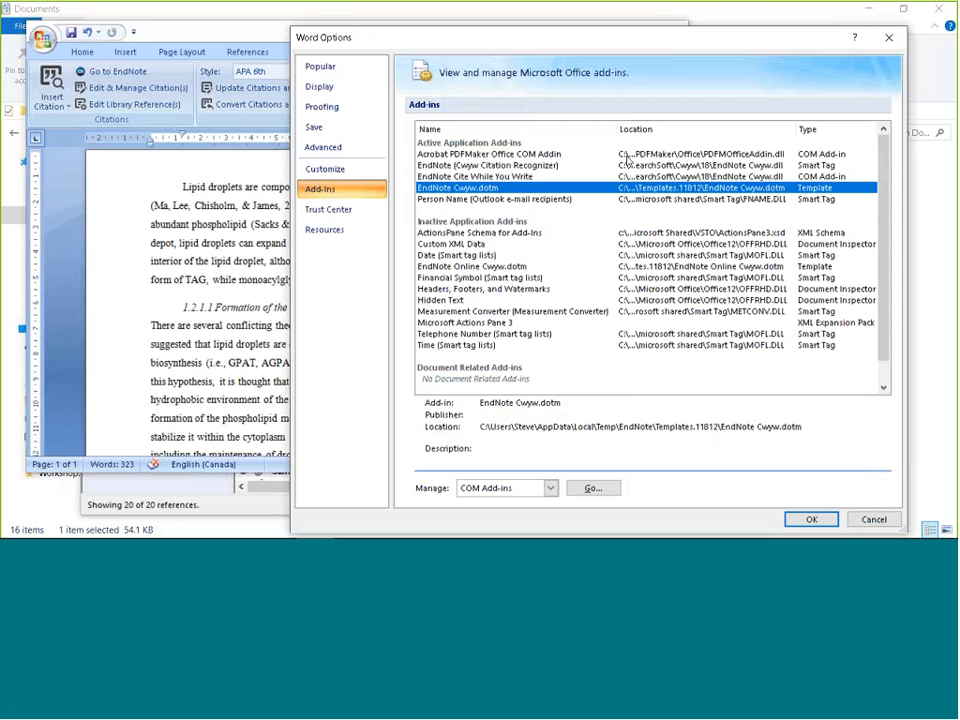
key(Down)
key(Up)
key(Up)
key(Up)
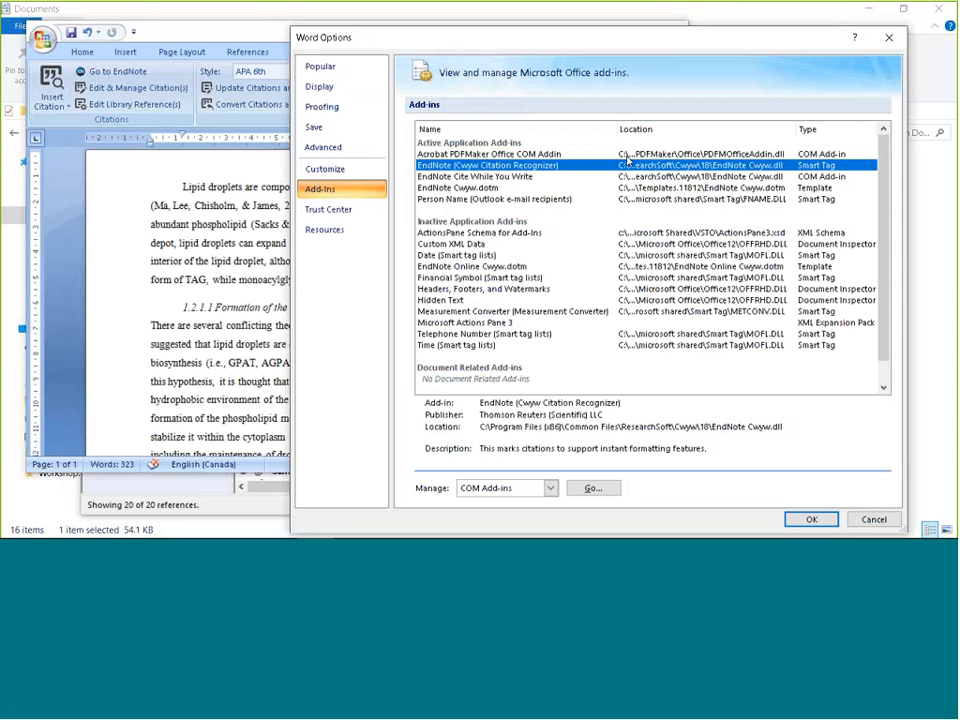
key(Down)
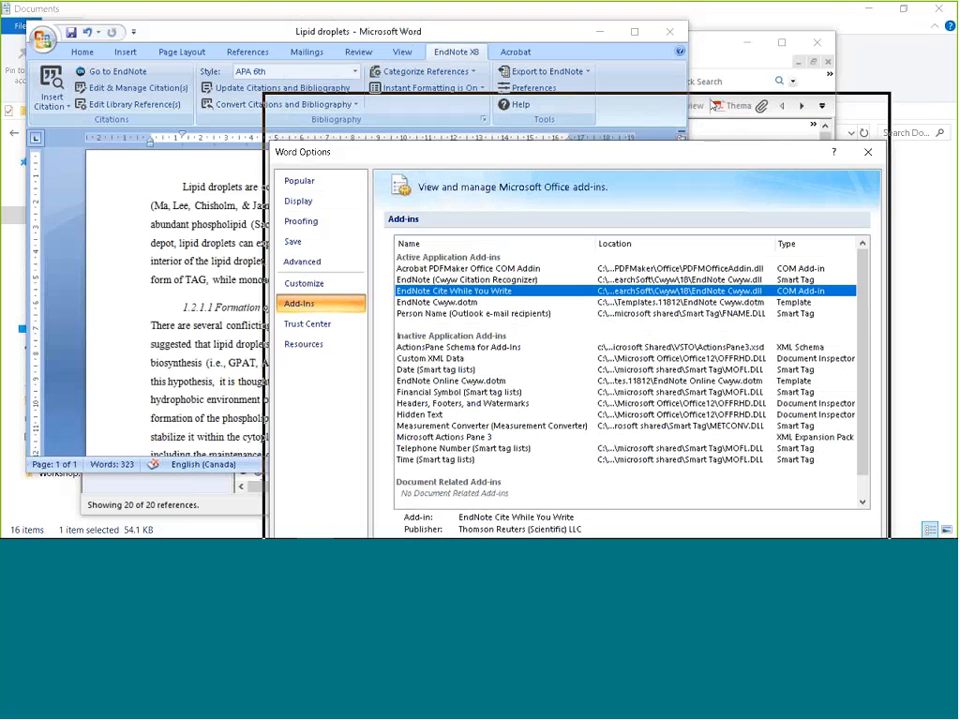
drag(707, 113, 711, 78)
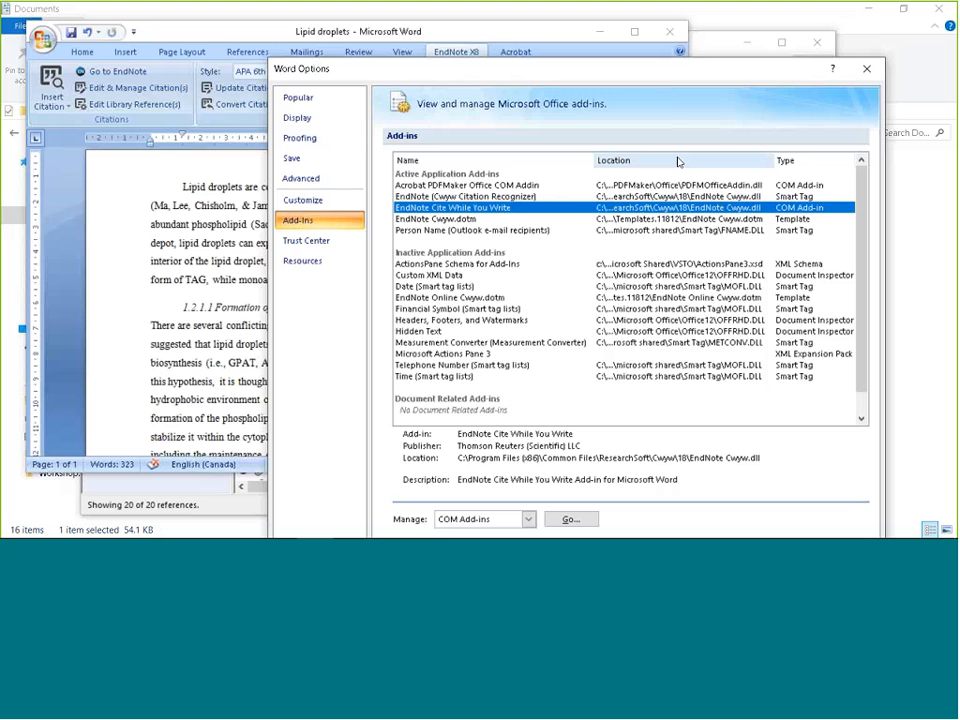
click(866, 70)
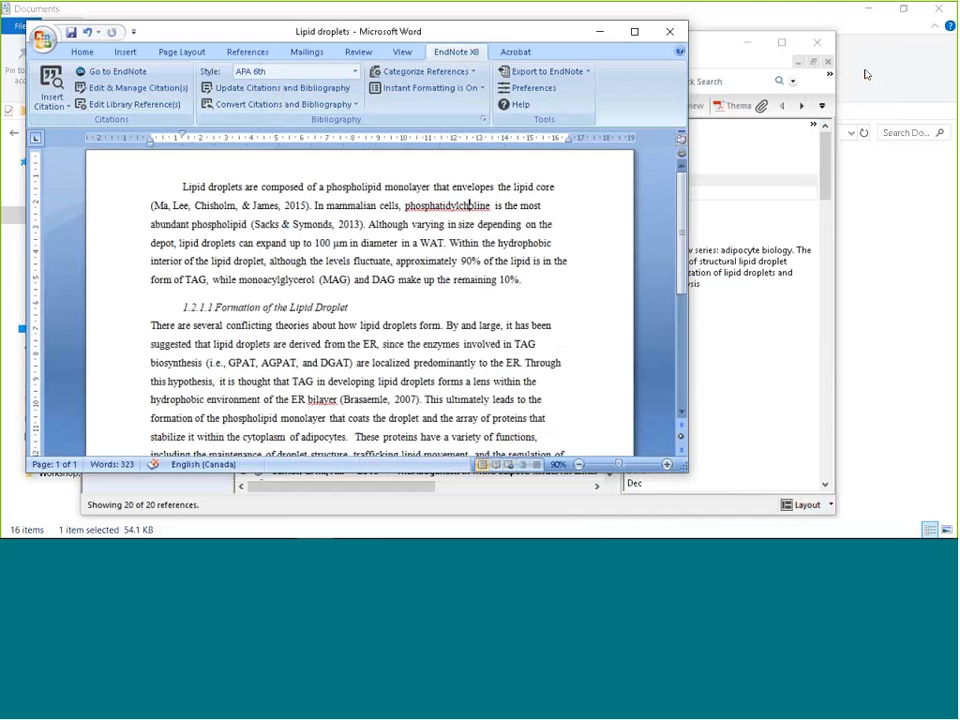